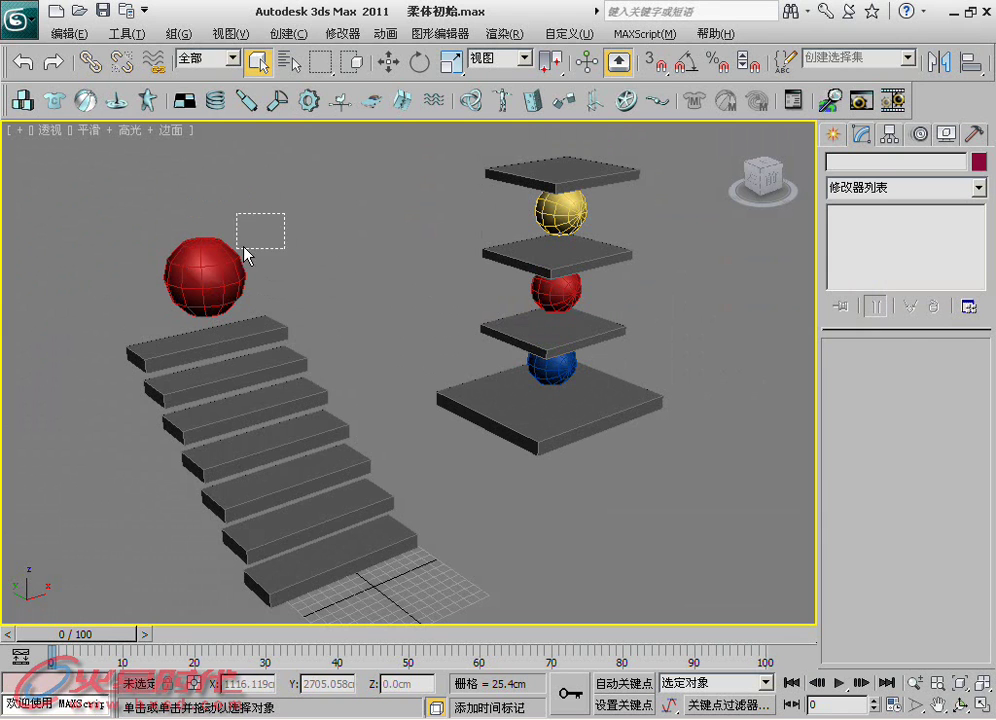
Select the red sphere, Sphere001, hovering above the staircase in the Perspective view
drag(252, 243, 200, 276)
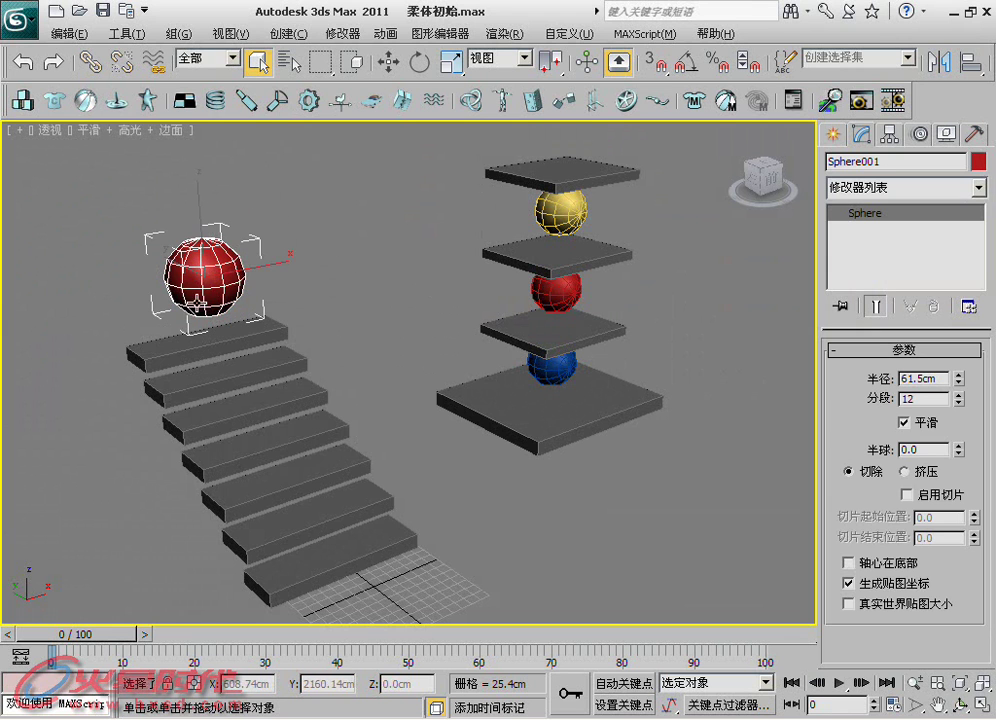
Make Sphere001 a Reactor soft body, add it to an SBCollection, and move that helper left
click(729, 101)
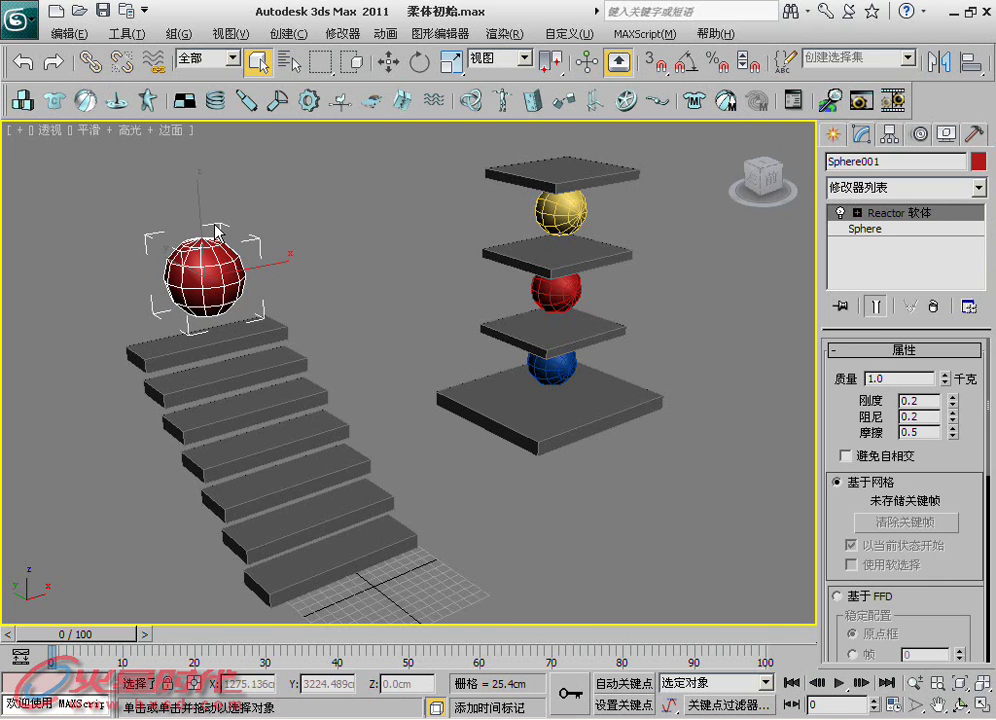
click(86, 101)
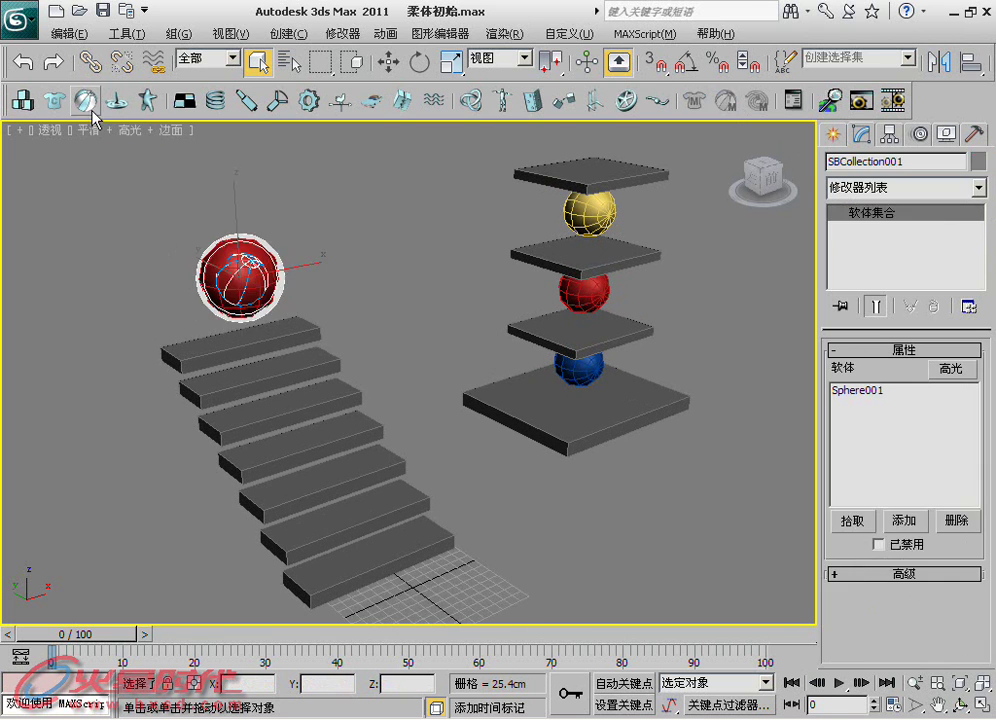
right_click(273, 282)
click(302, 293)
drag(292, 286, 176, 311)
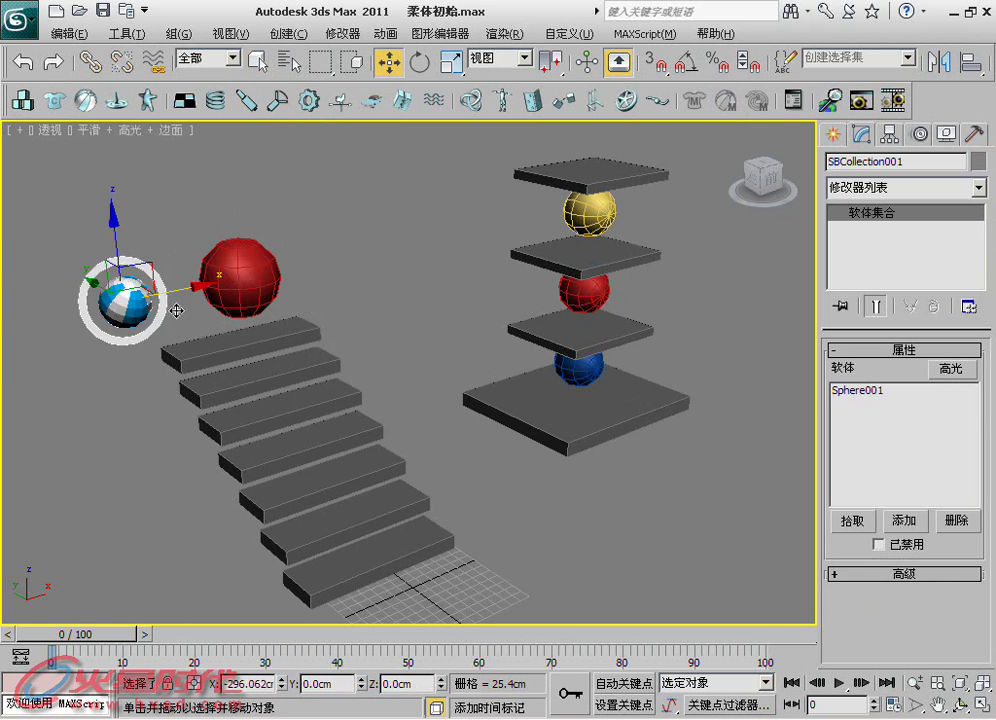
Gather the seven stair steps Box001–Box007 into an RBCollection, move its icon aside, and run Preview Animation
drag(382, 311, 304, 604)
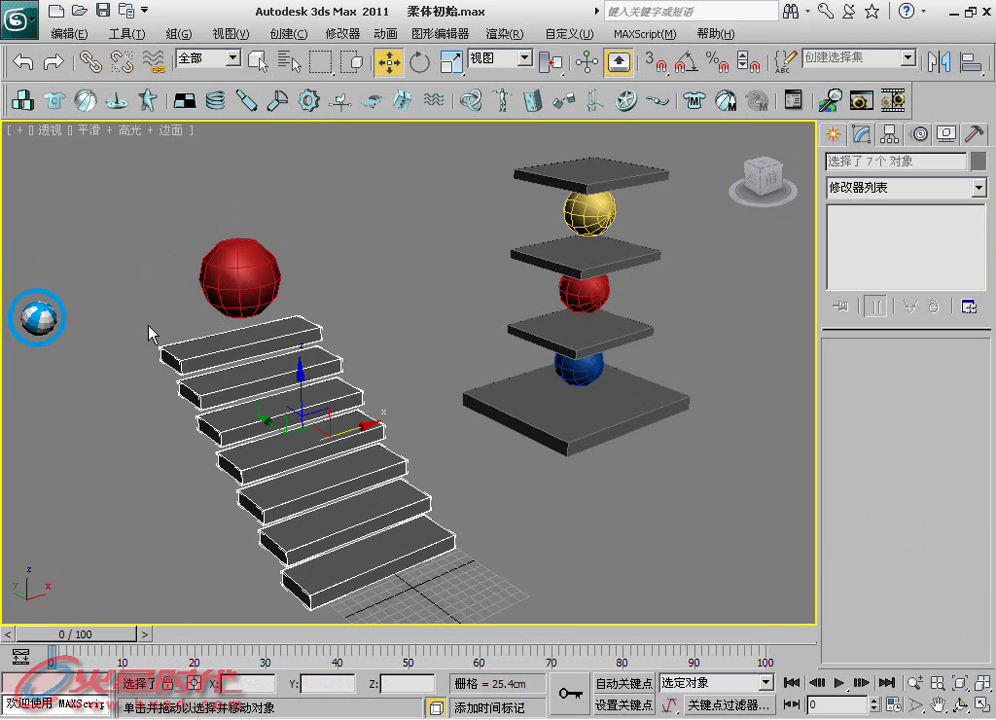
click(22, 100)
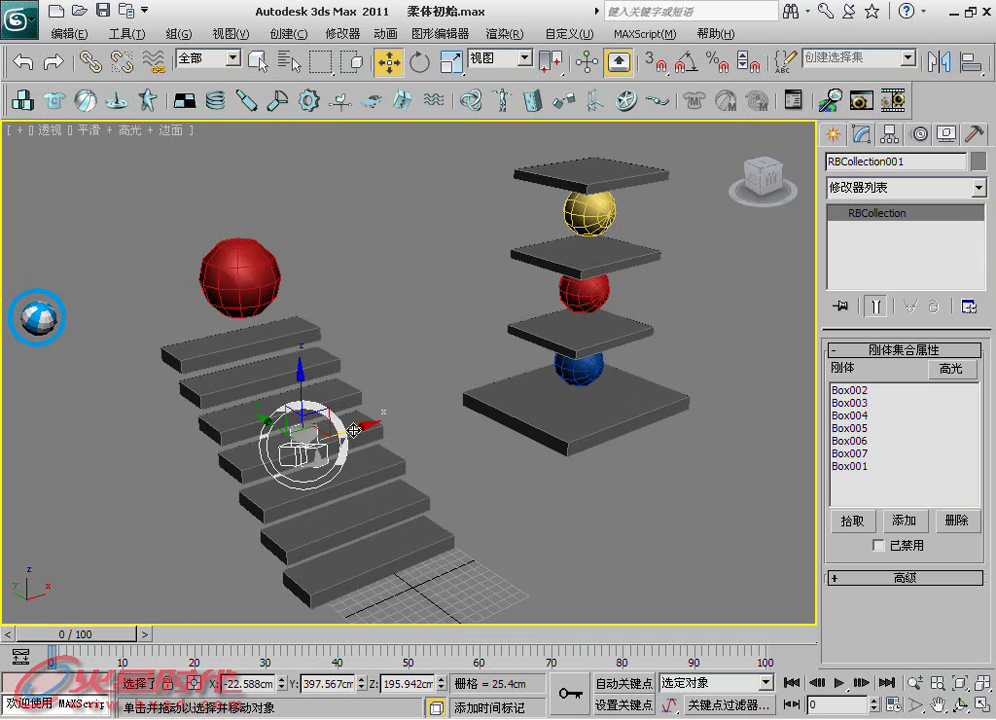
drag(354, 430, 166, 495)
click(862, 100)
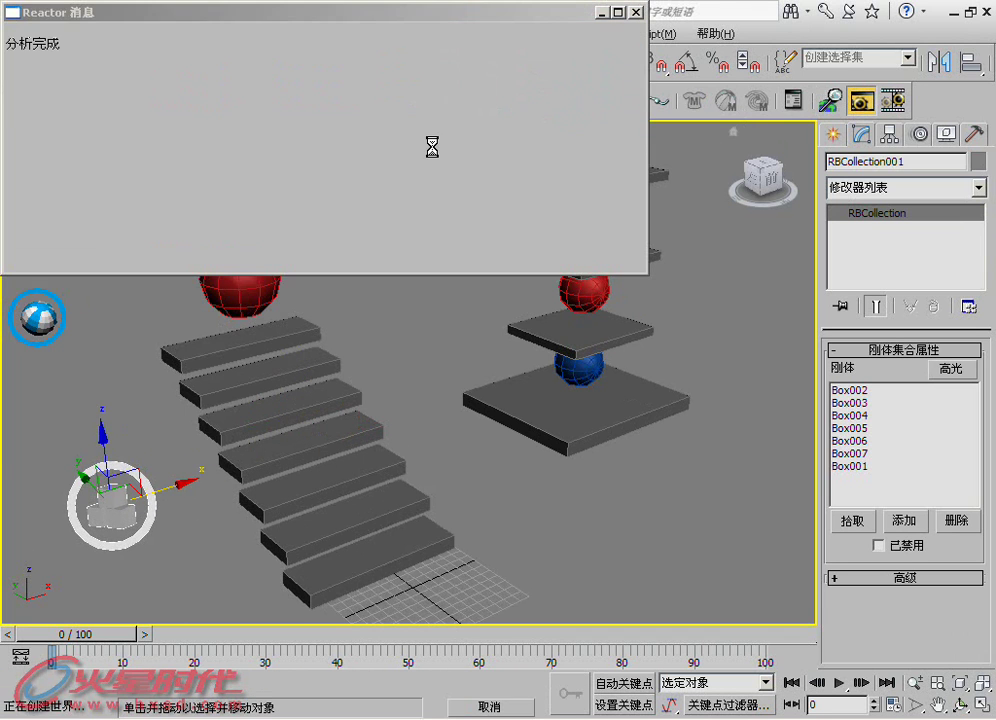
Play the sphere-and-stairs simulation in the Reactor OpenGL preview window
drag(305, 18, 418, 61)
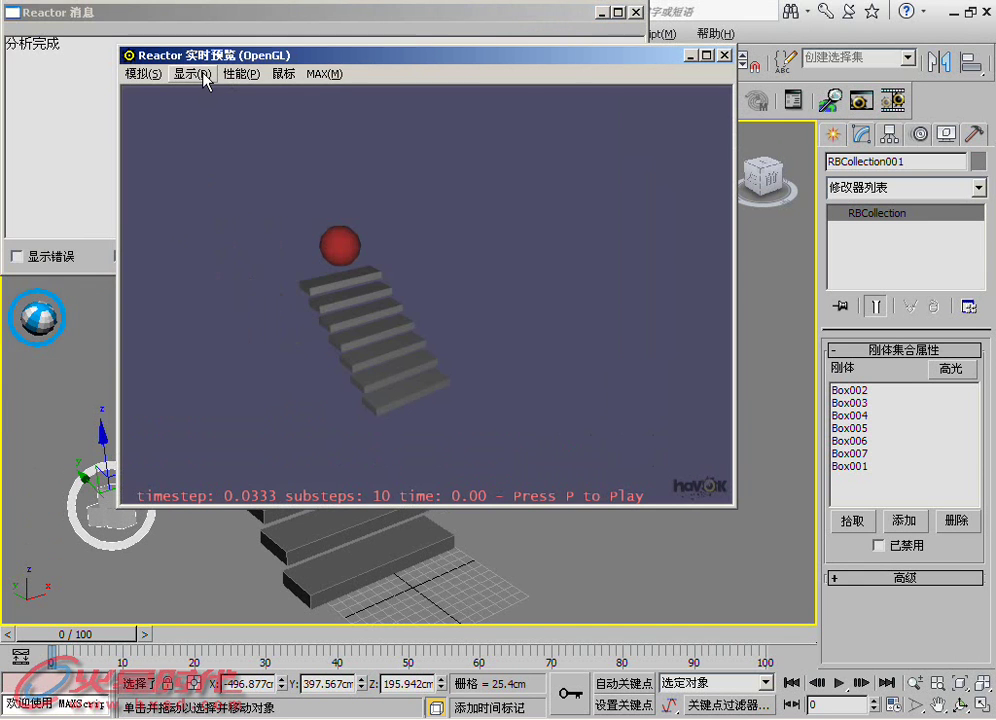
click(146, 75)
click(157, 93)
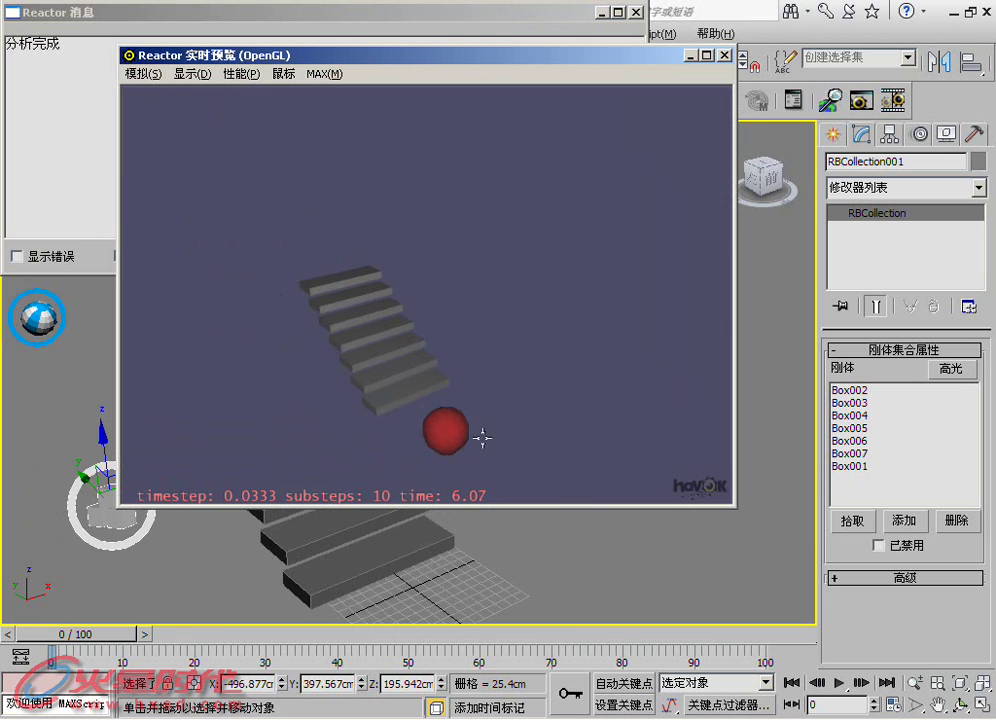
Close the preview and Reactor message windows and reselect Sphere001
click(724, 55)
click(633, 12)
click(240, 272)
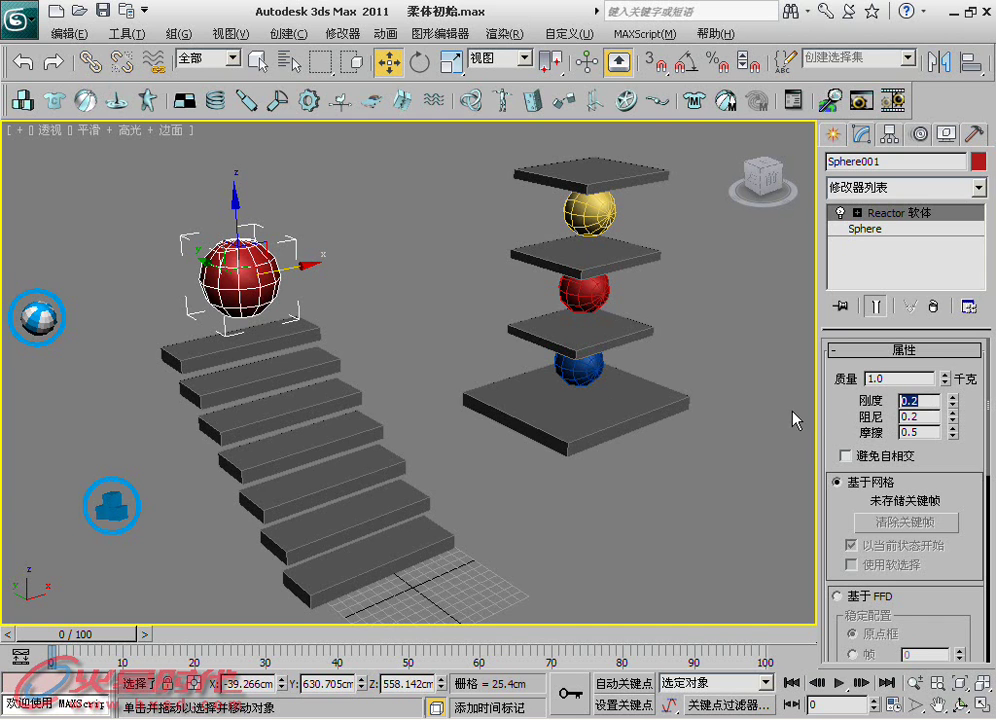
Re-run the Reactor preview, play the simulation, then close the preview and message windows
click(860, 100)
click(27, 31)
click(34, 50)
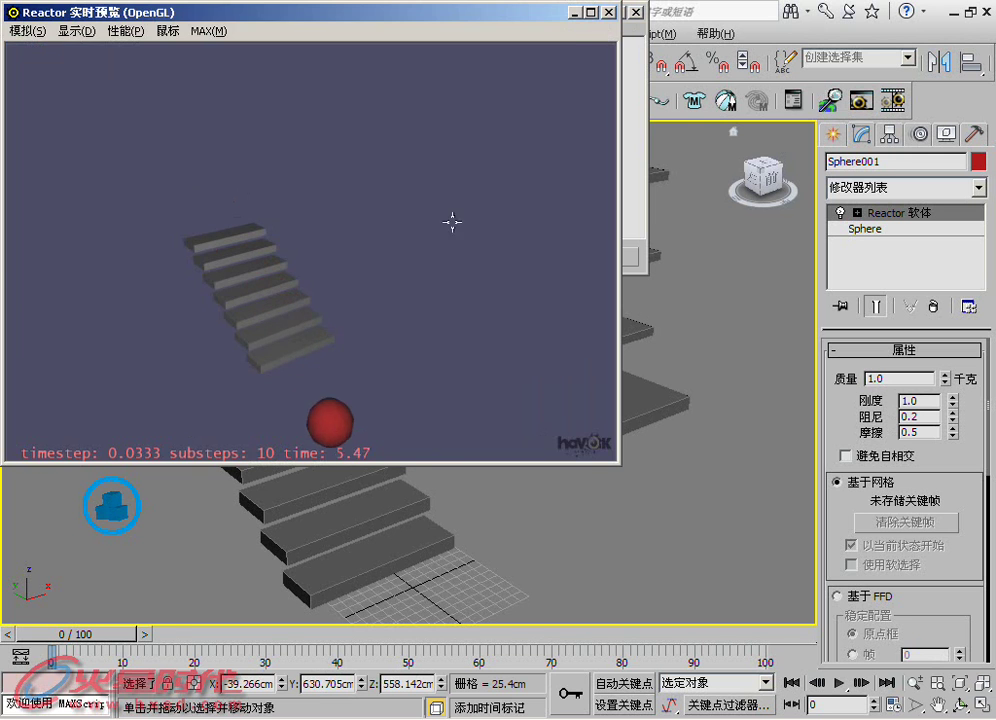
click(607, 12)
click(632, 13)
text(0.05)
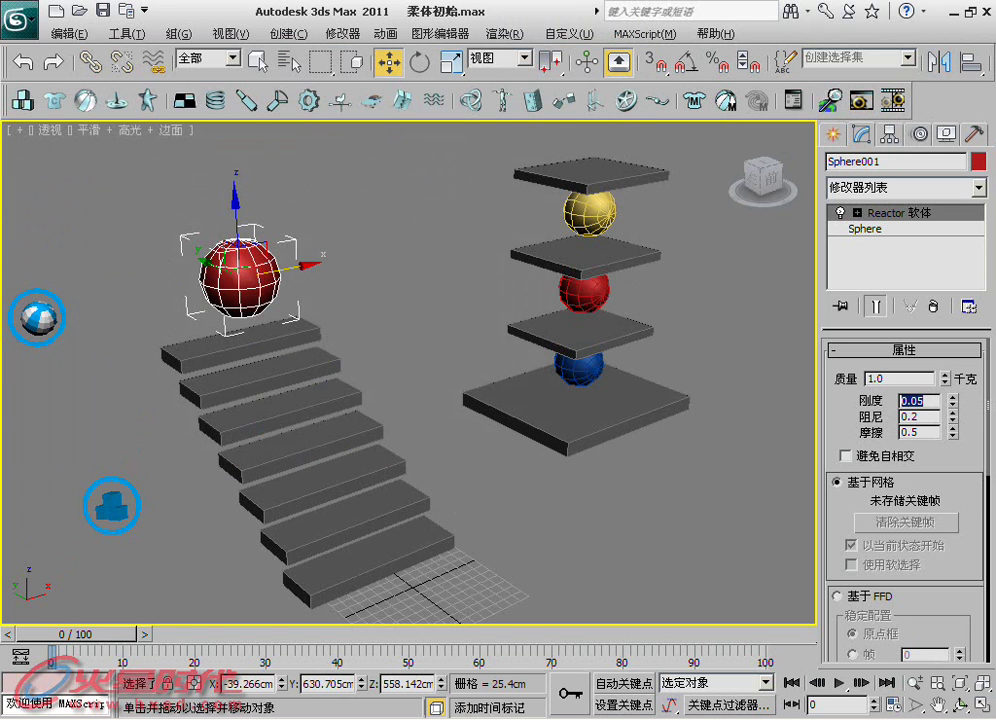
Preview the 0.05-stiffness sphere, drag it down the stairs and toss it upward, then close
click(860, 100)
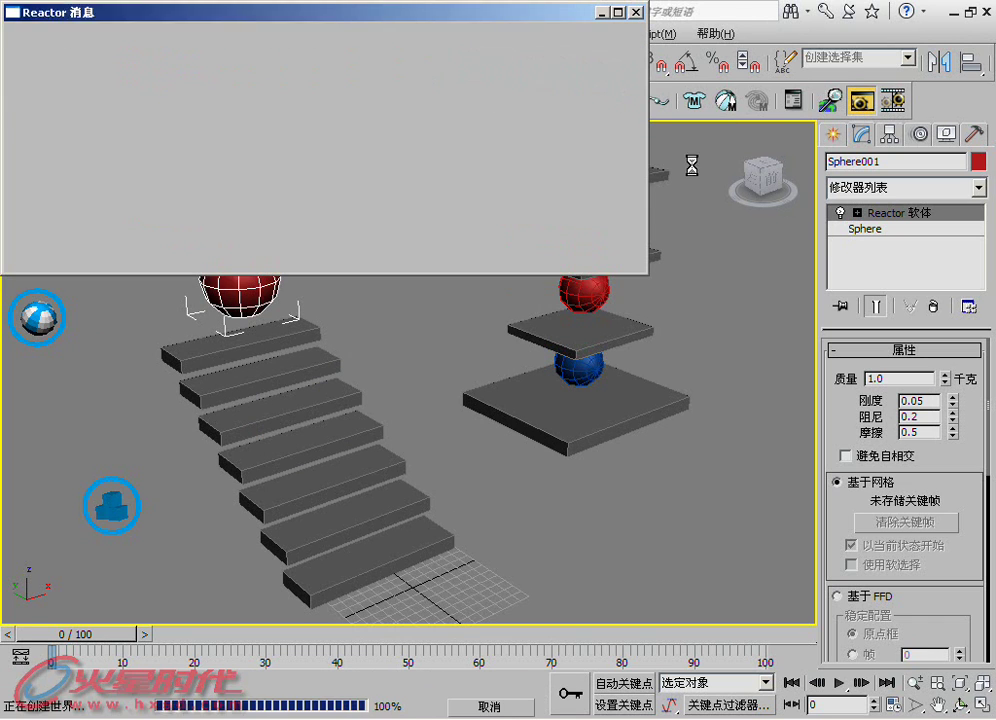
click(27, 31)
click(32, 51)
drag(235, 238, 280, 295)
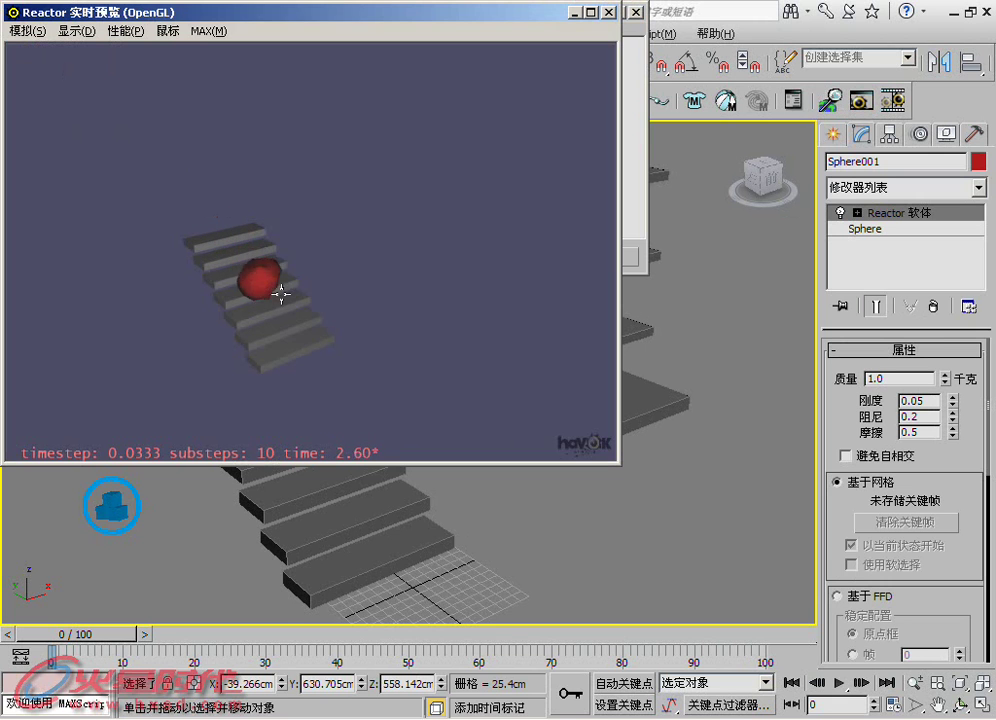
drag(235, 129, 222, 113)
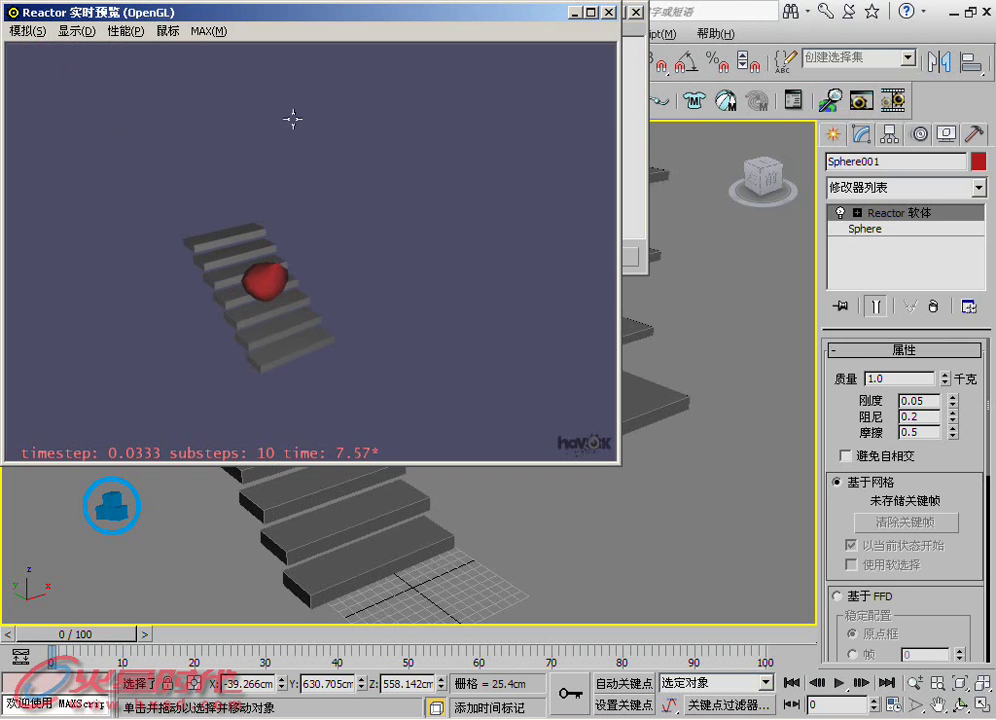
key(Escape)
click(610, 258)
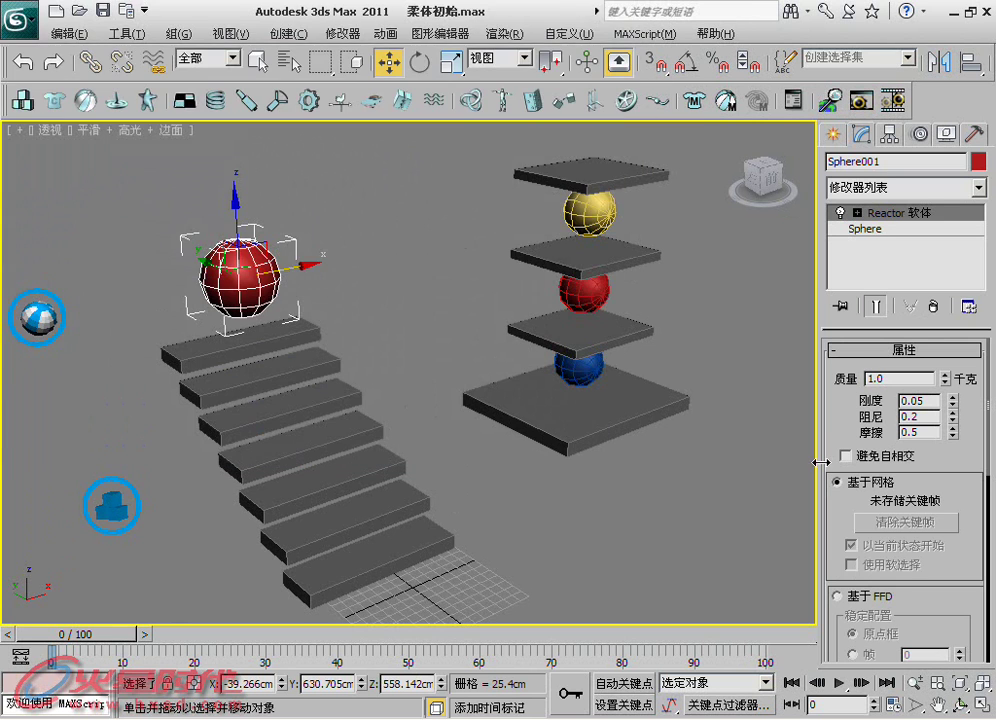
Turn on Avoid Self-Intersections for Sphere001, then delete the stairs, sphere and both collection helpers
click(848, 455)
scroll(268, 322, down, 3)
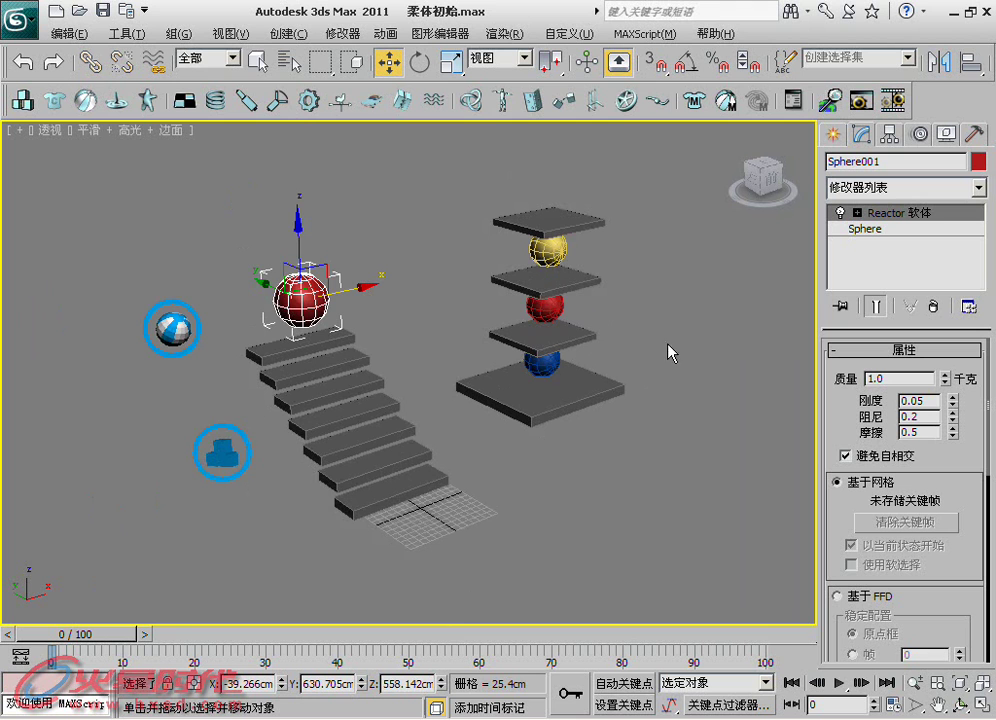
middle_drag(386, 408, 369, 415)
drag(418, 200, 182, 596)
key(Delete)
Select the tower's four platform boxes from a side view
scroll(354, 347, up, 2)
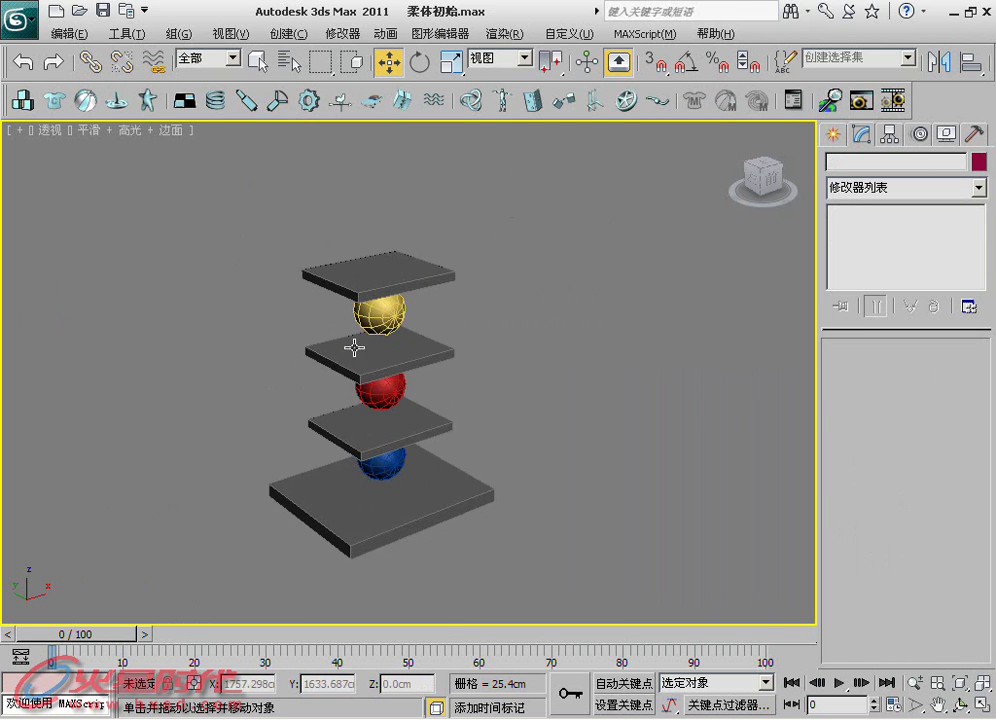
scroll(354, 347, up, 2)
mouse_move(422, 340)
alt+middle_down()
mouse_move(527, 382)
mouse_move(591, 360)
alt+middle_up()
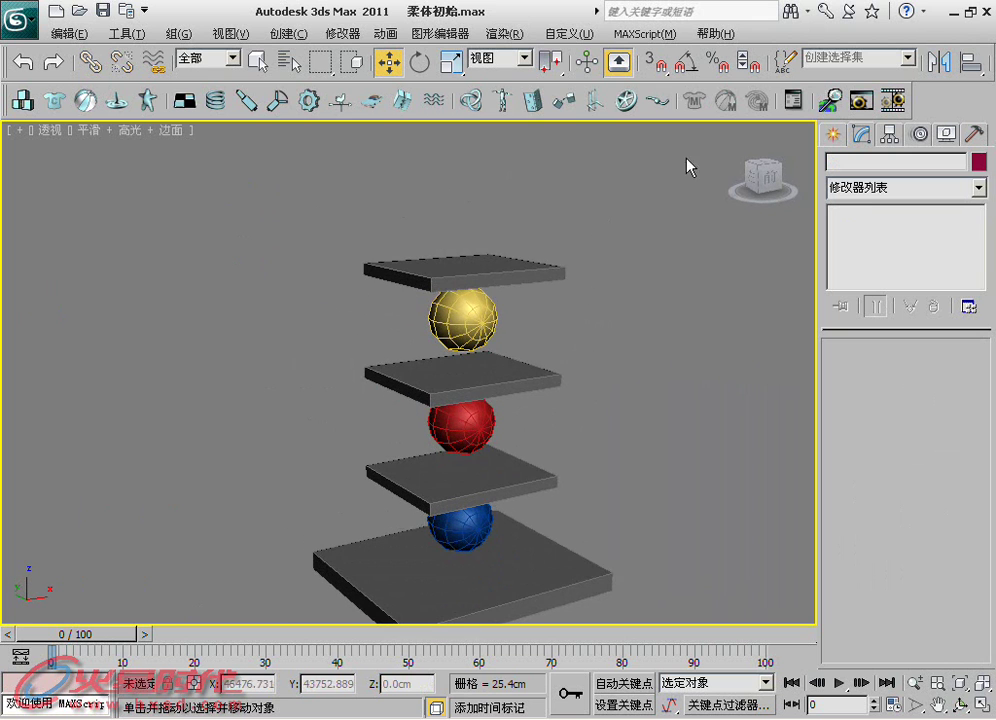
drag(686, 166, 540, 600)
Group platforms Box008–Box011 into a new RBCollection001 and move its icon left
key(z)
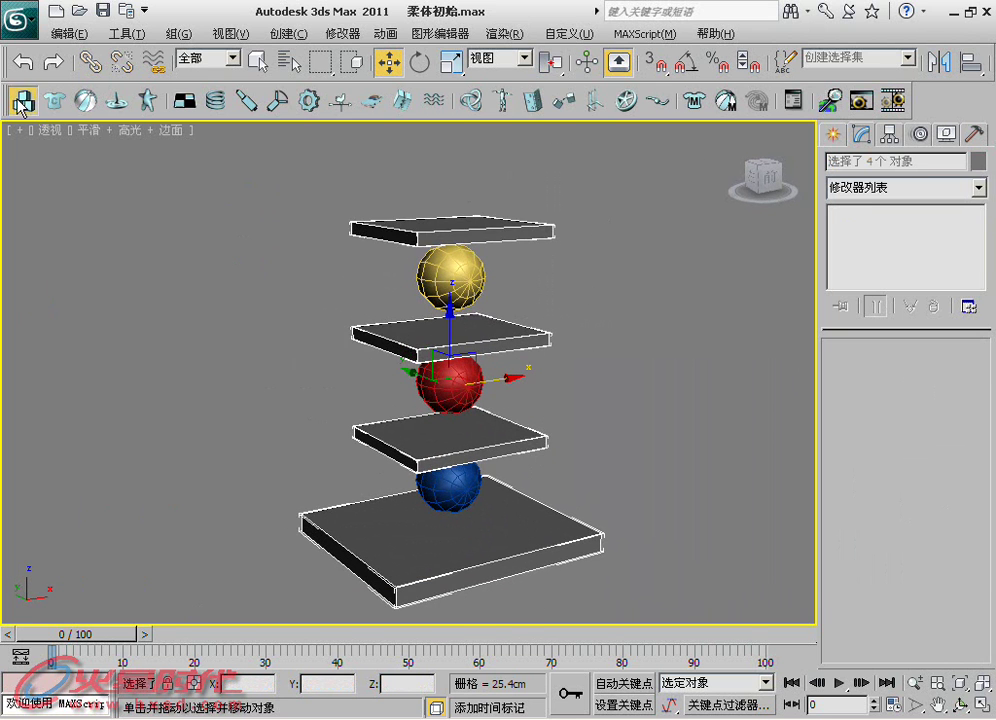
click(22, 102)
drag(497, 382, 215, 425)
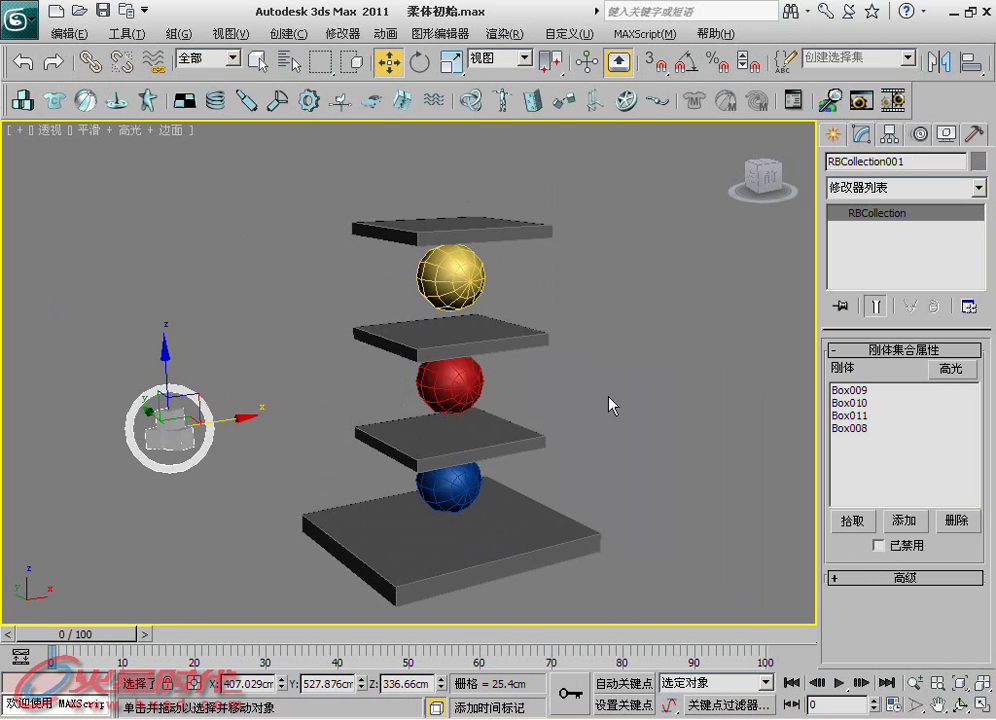
Check the upper three platforms' Rigid Body Properties, then select the yellow sphere Sphere004
drag(654, 137, 519, 476)
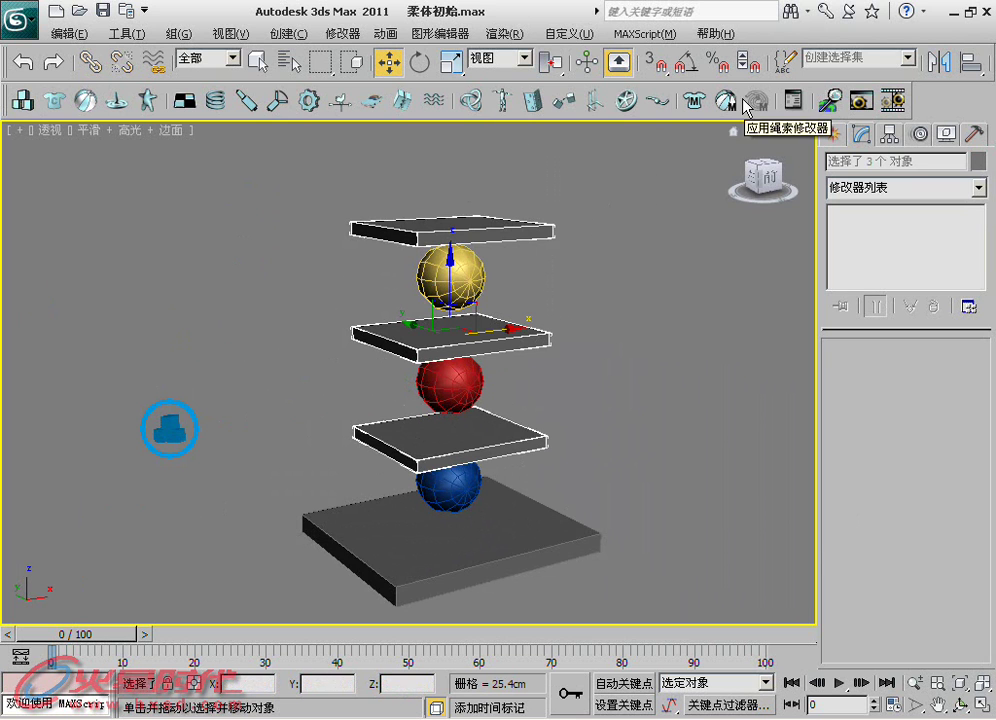
click(793, 100)
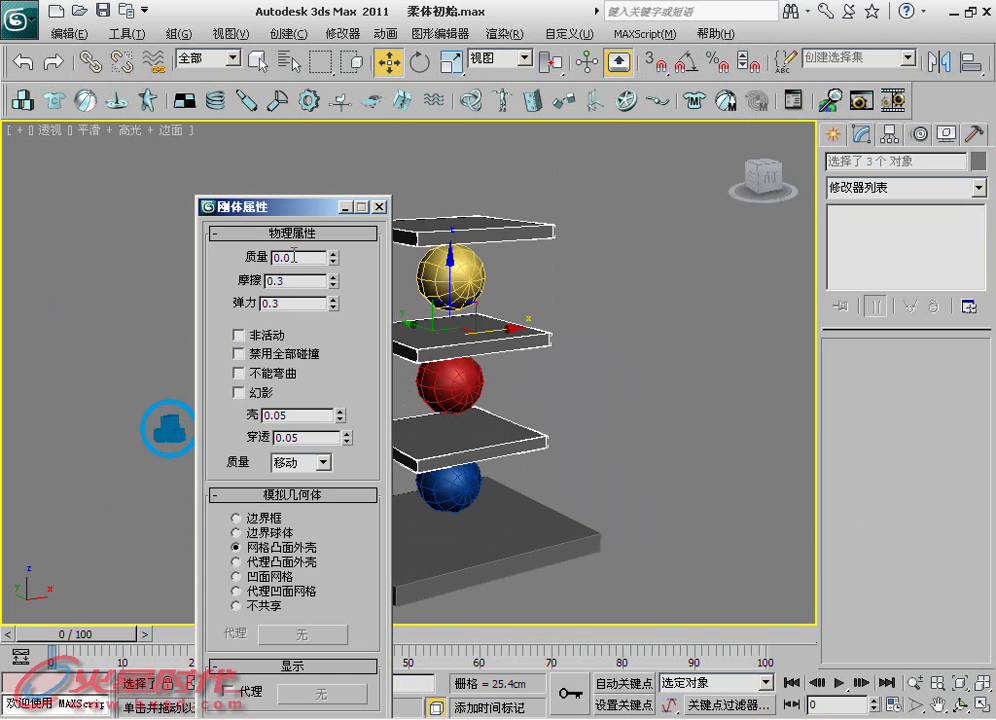
click(379, 207)
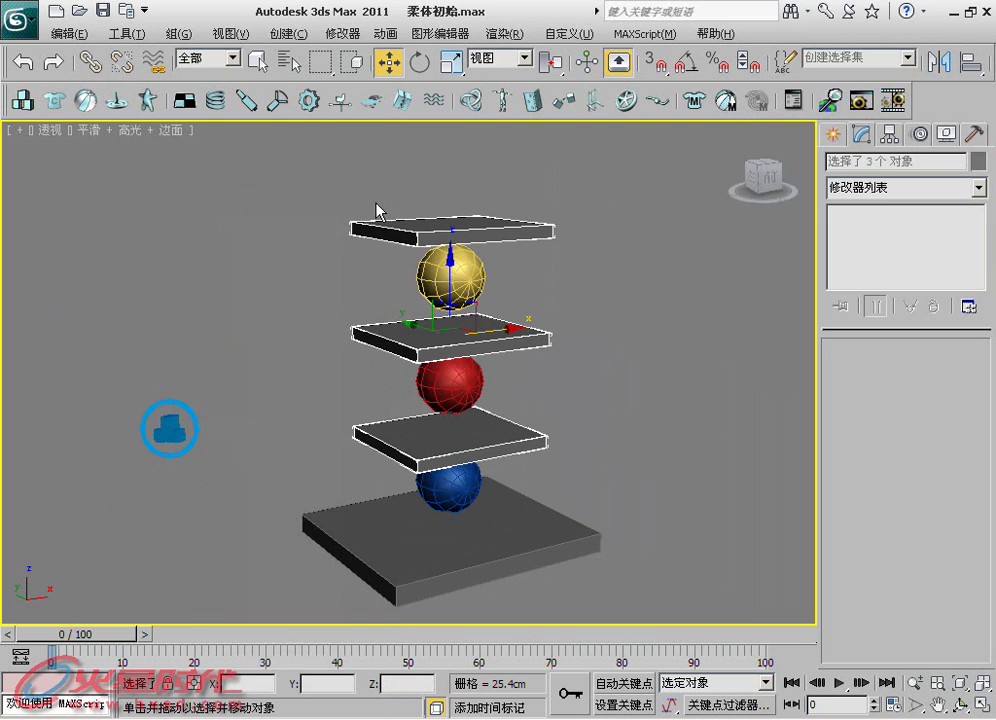
click(544, 294)
click(467, 276)
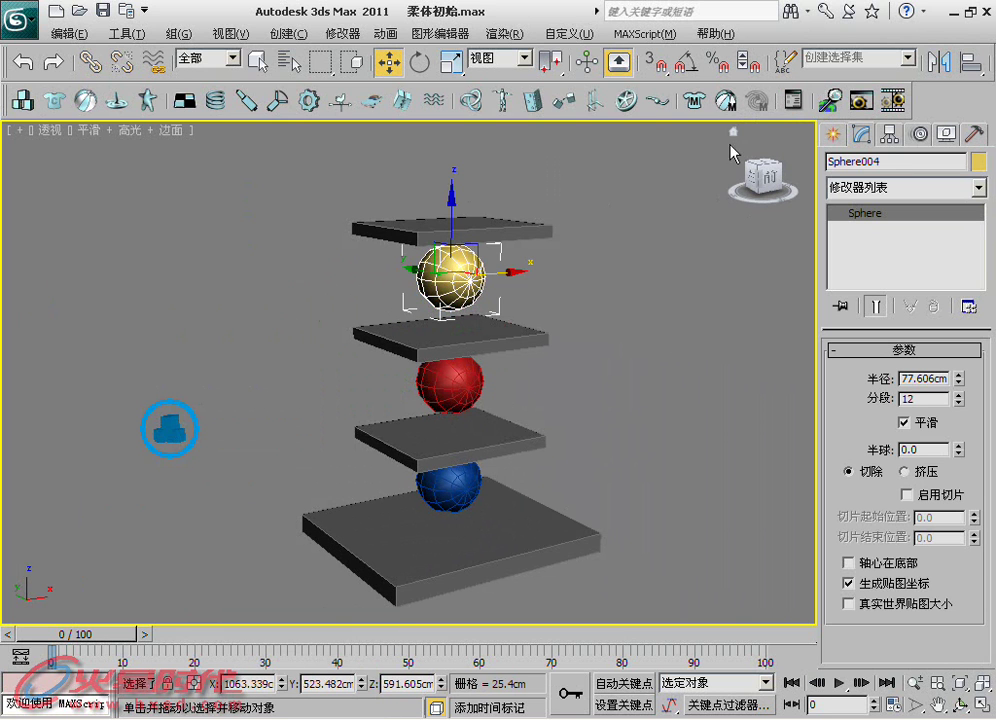
Apply a Reactor Soft Body modifier to the yellow, red and blue tower spheres
click(726, 103)
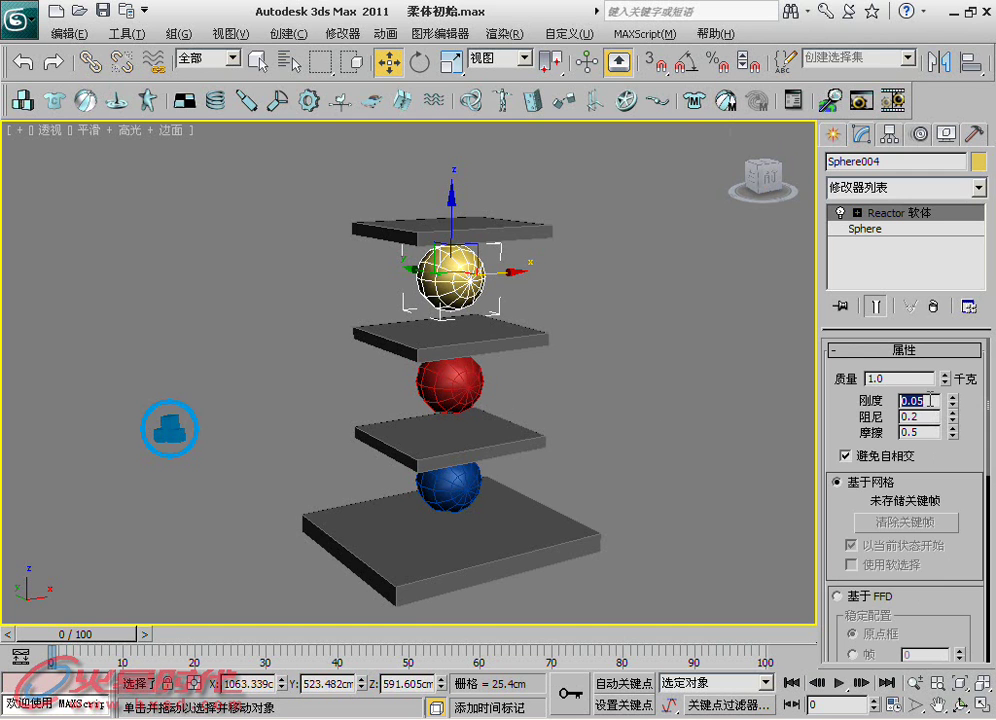
click(594, 356)
click(452, 380)
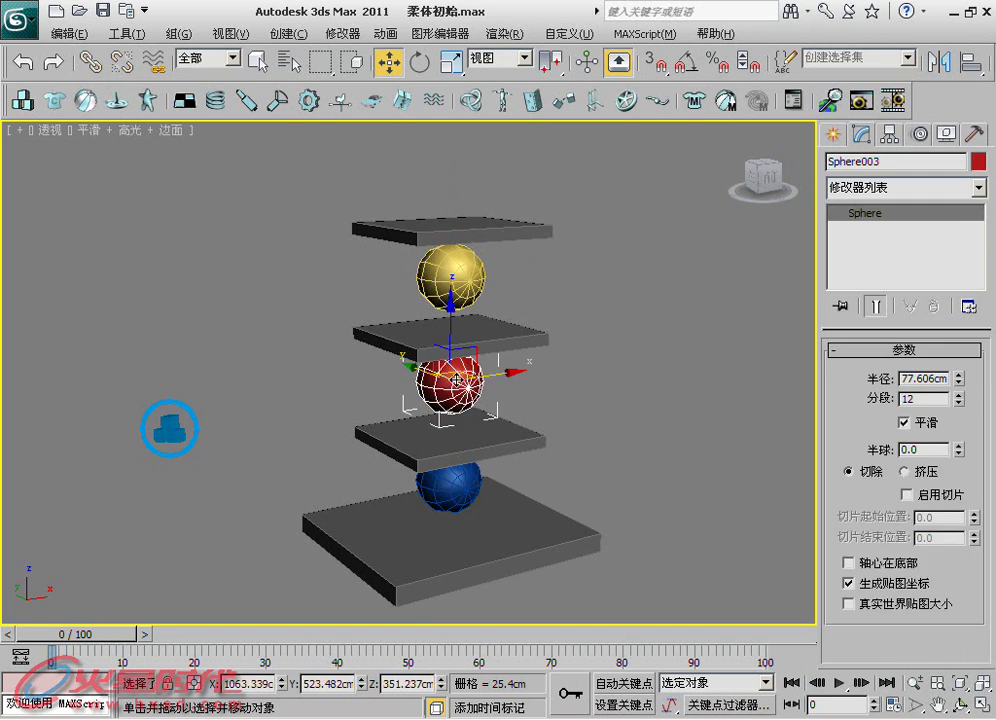
click(726, 103)
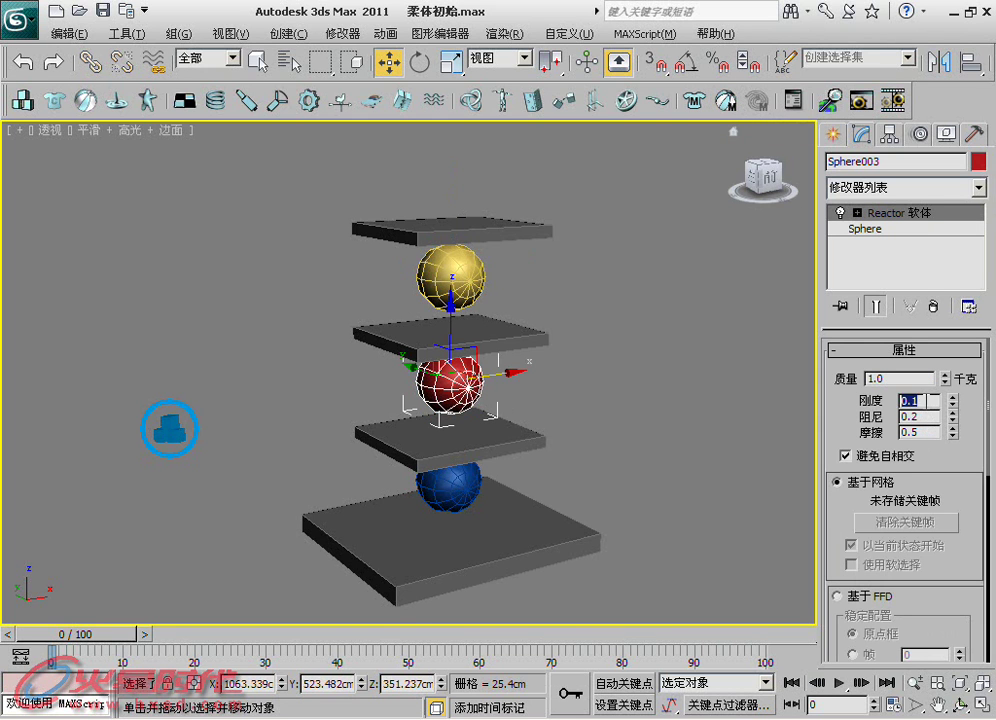
click(568, 338)
click(485, 490)
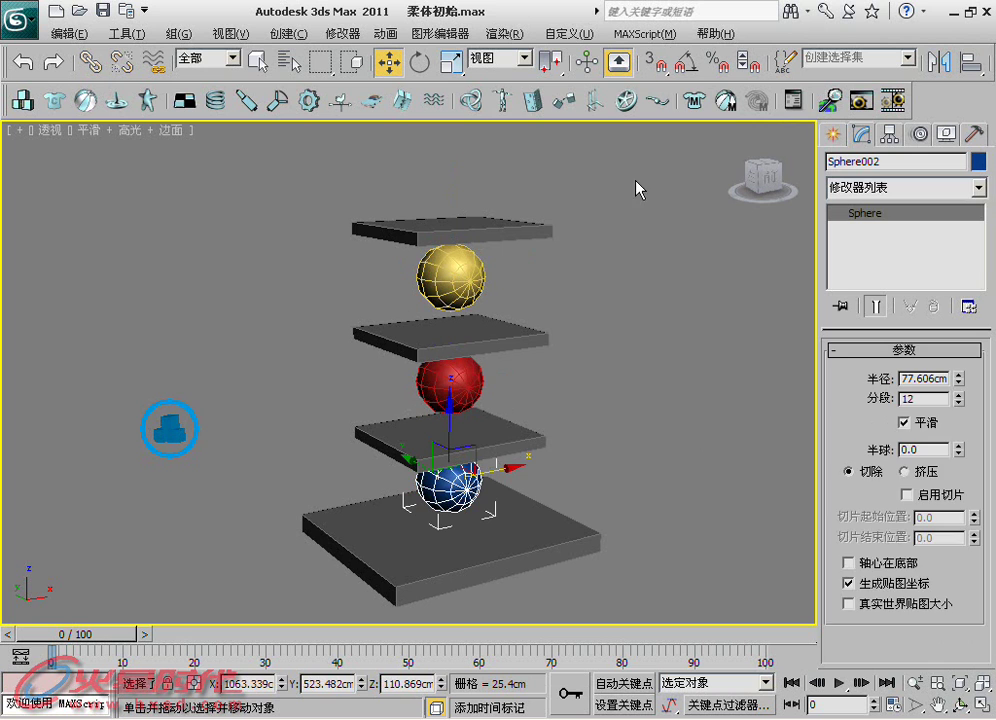
click(722, 103)
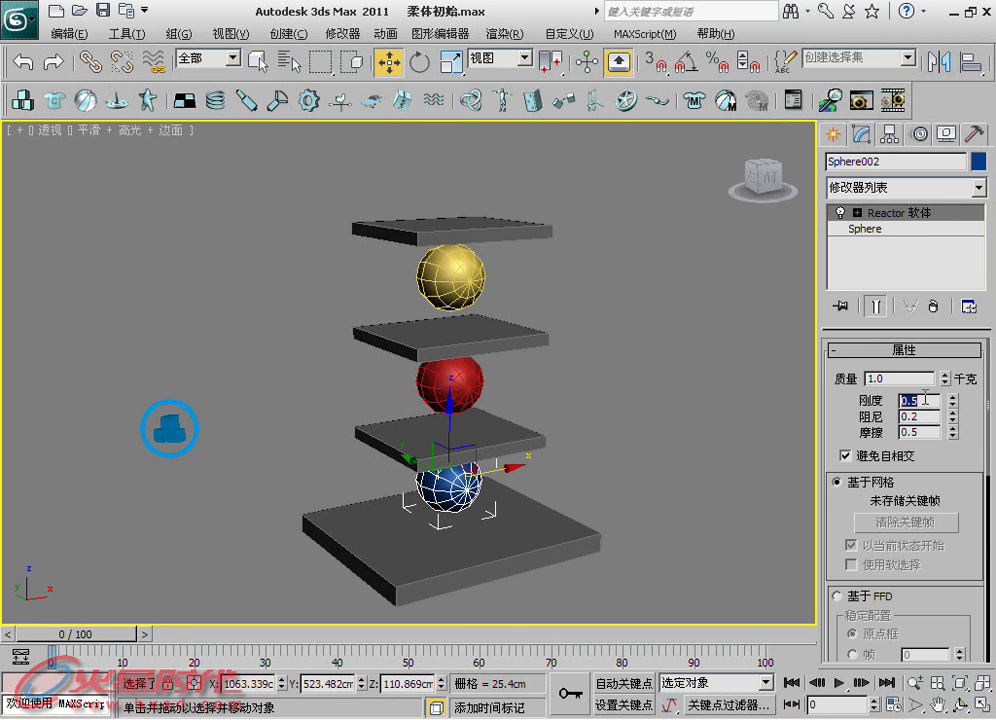
click(671, 366)
Select the yellow, red and blue spheres together and create a soft-body collection from them
click(451, 276)
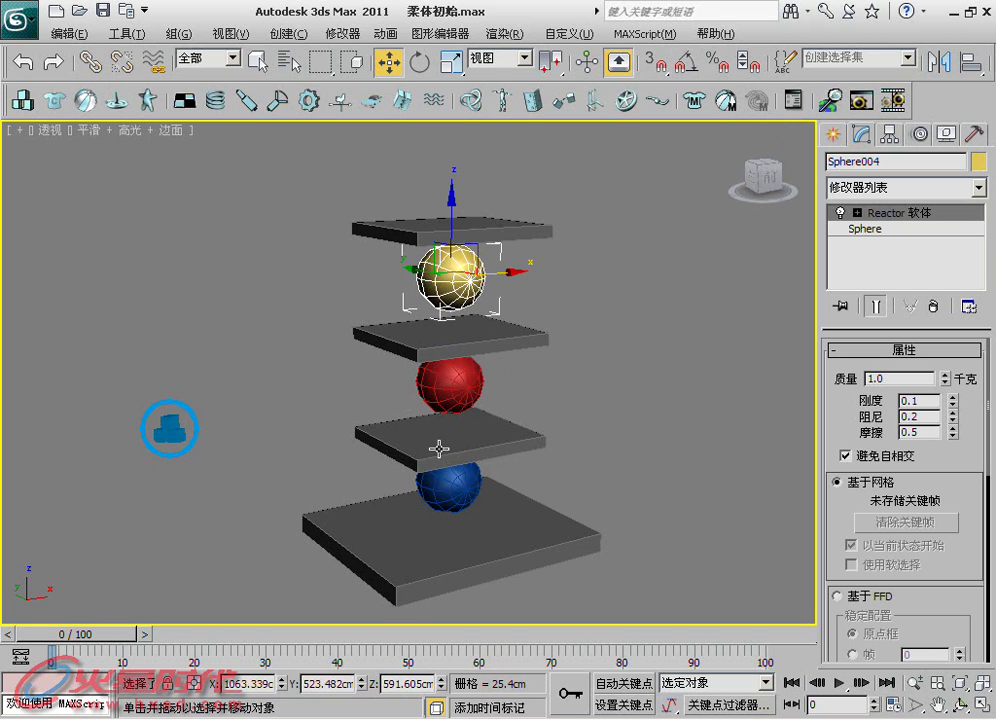
middle_drag(514, 307, 505, 292)
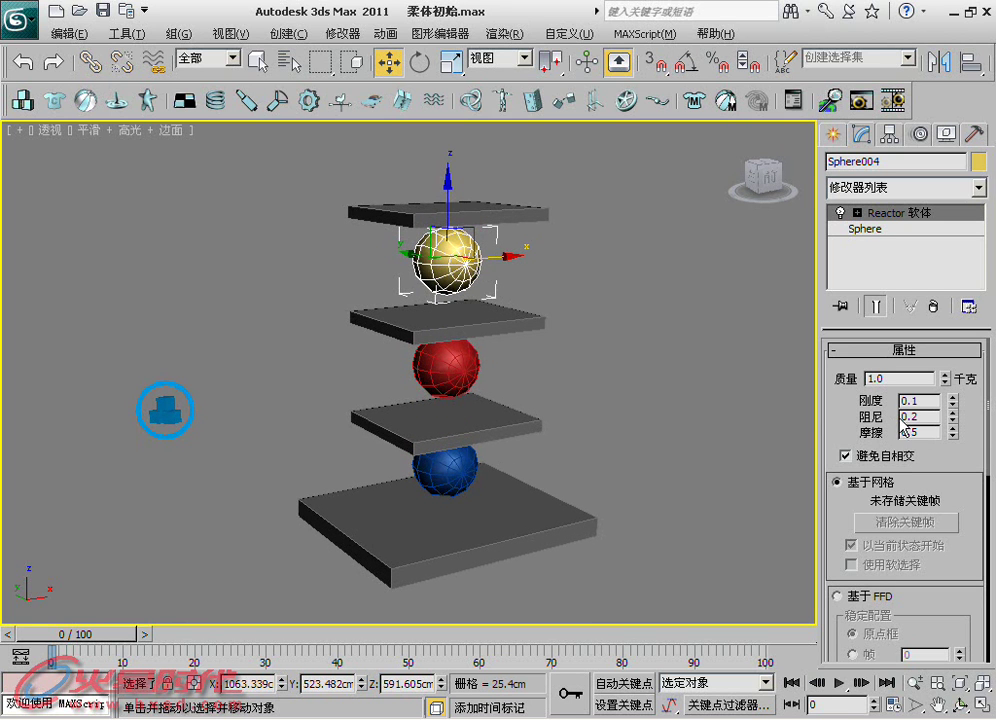
click(441, 366)
click(456, 470)
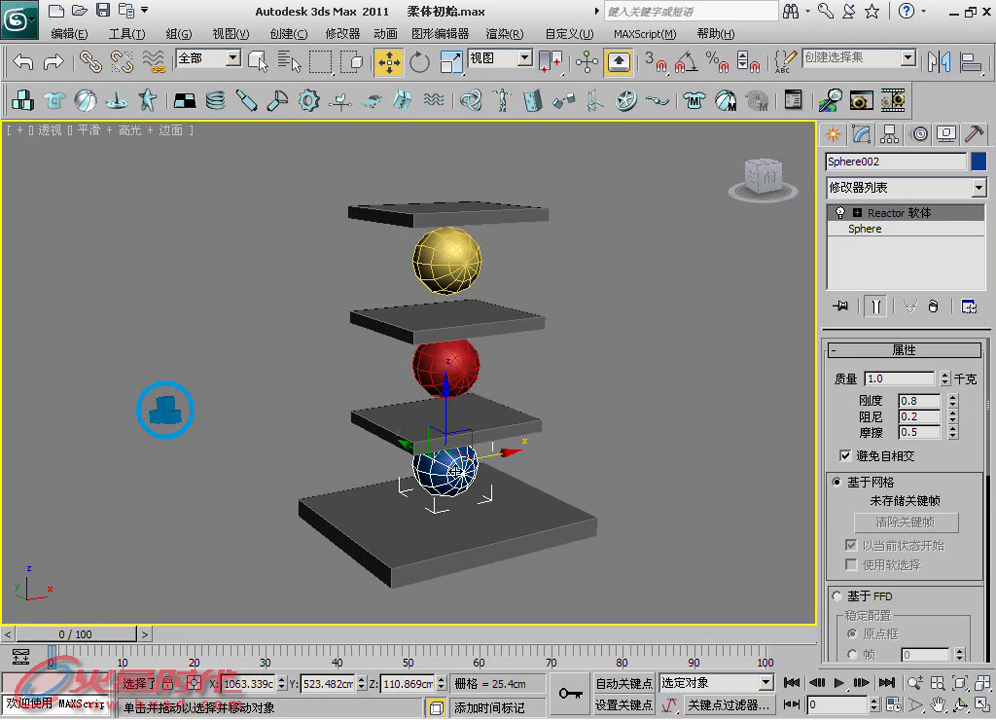
click(533, 333)
click(448, 260)
ctrl+click(447, 366)
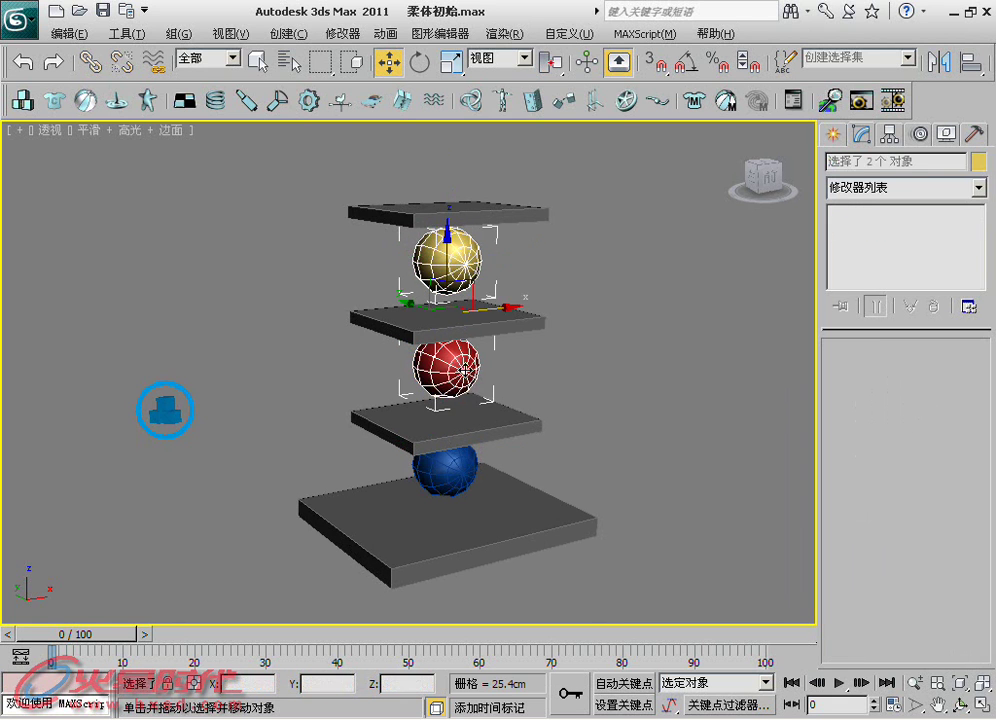
ctrl+click(454, 467)
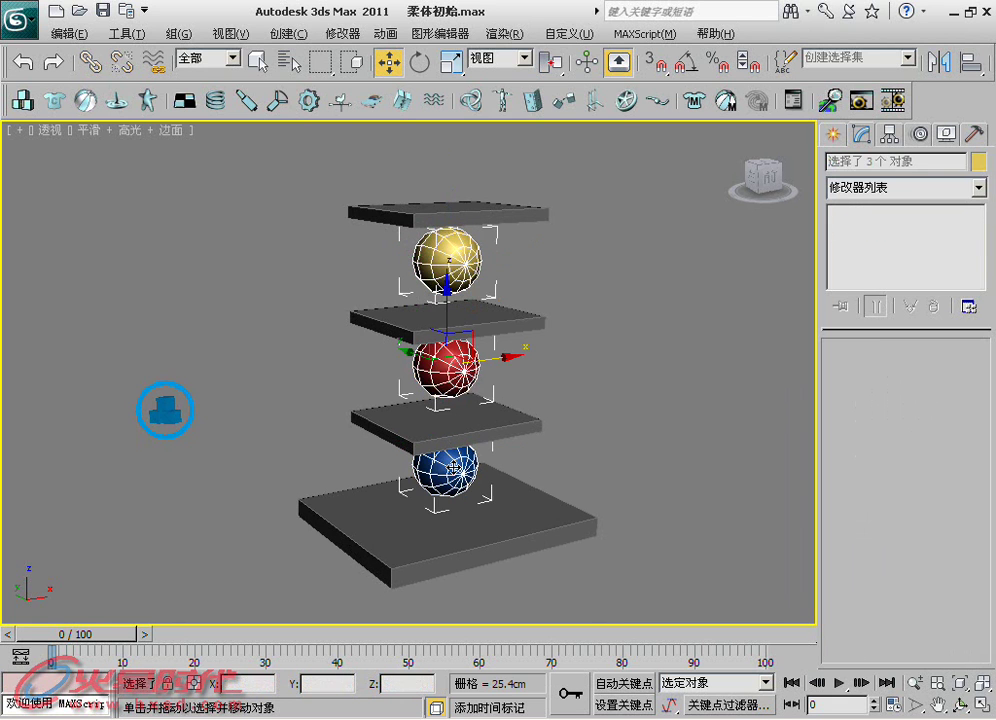
click(85, 101)
Move the SBCollection icon right of the stack and start the Reactor preview playback
drag(488, 366, 671, 345)
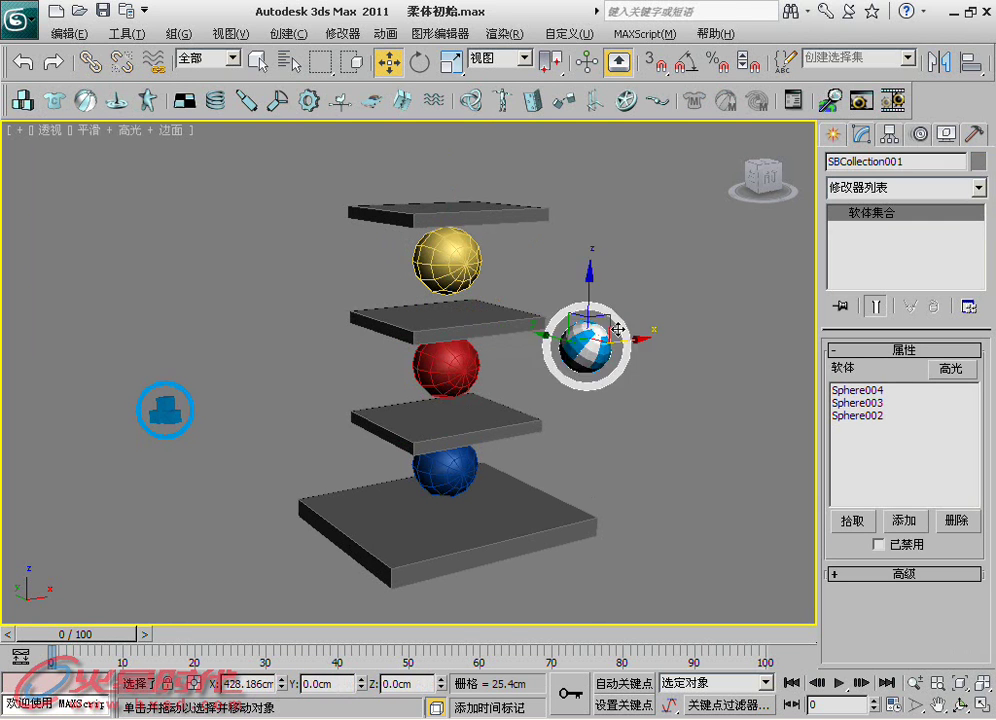
click(689, 467)
click(862, 101)
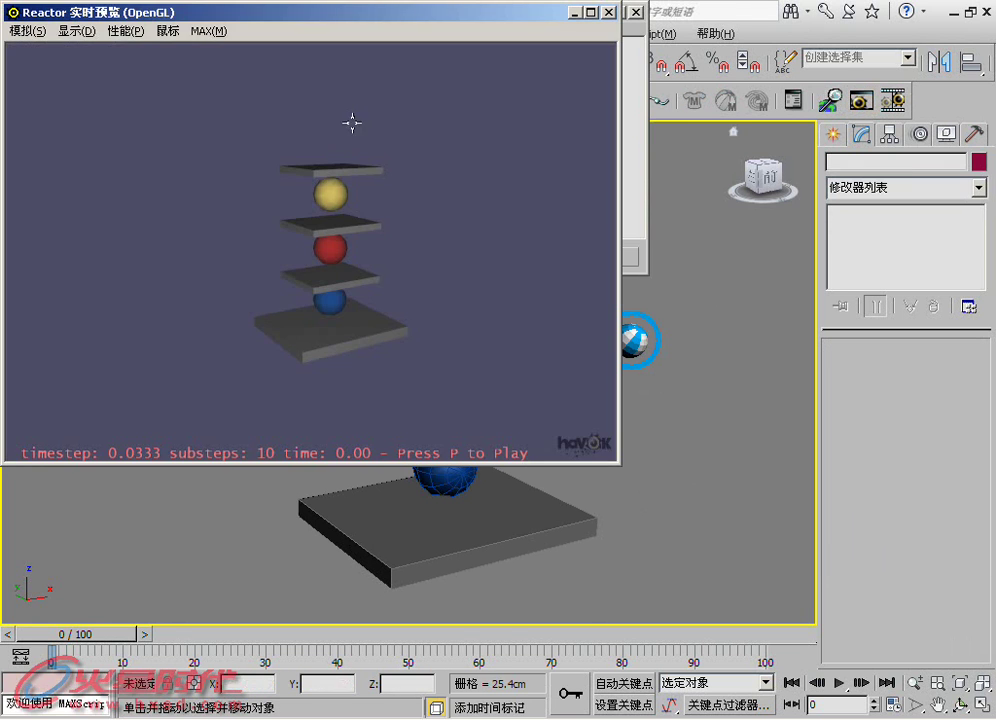
click(27, 31)
click(30, 49)
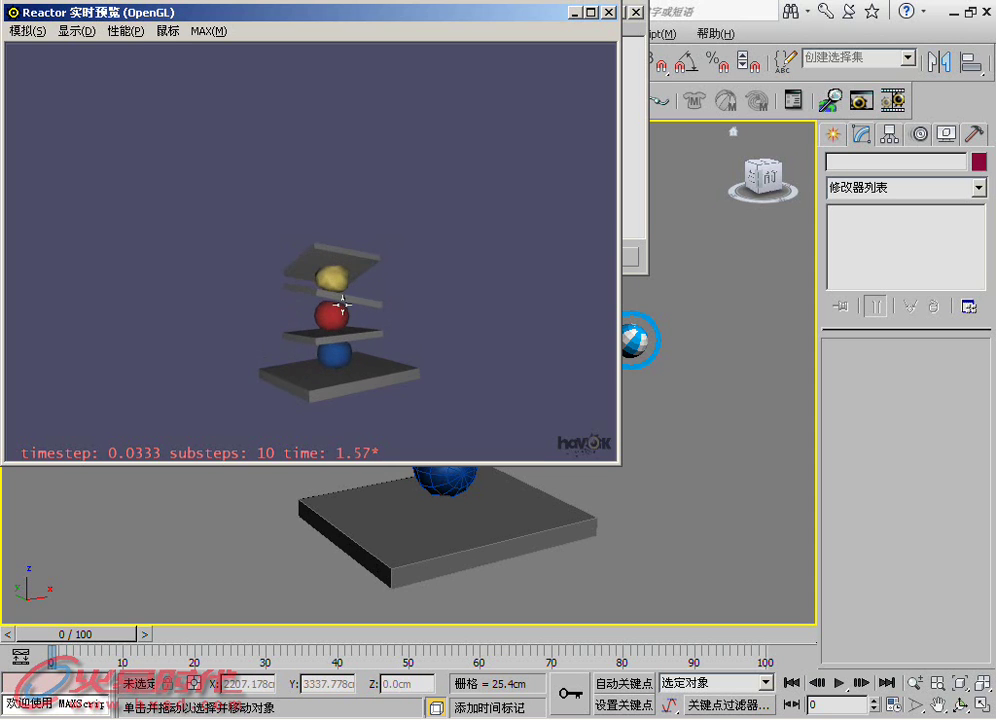
Push the stacked plates around in the preview, then close the preview and log windows
mouse_move(425, 374)
mouse_down()
mouse_move(307, 373)
mouse_move(389, 382)
mouse_up()
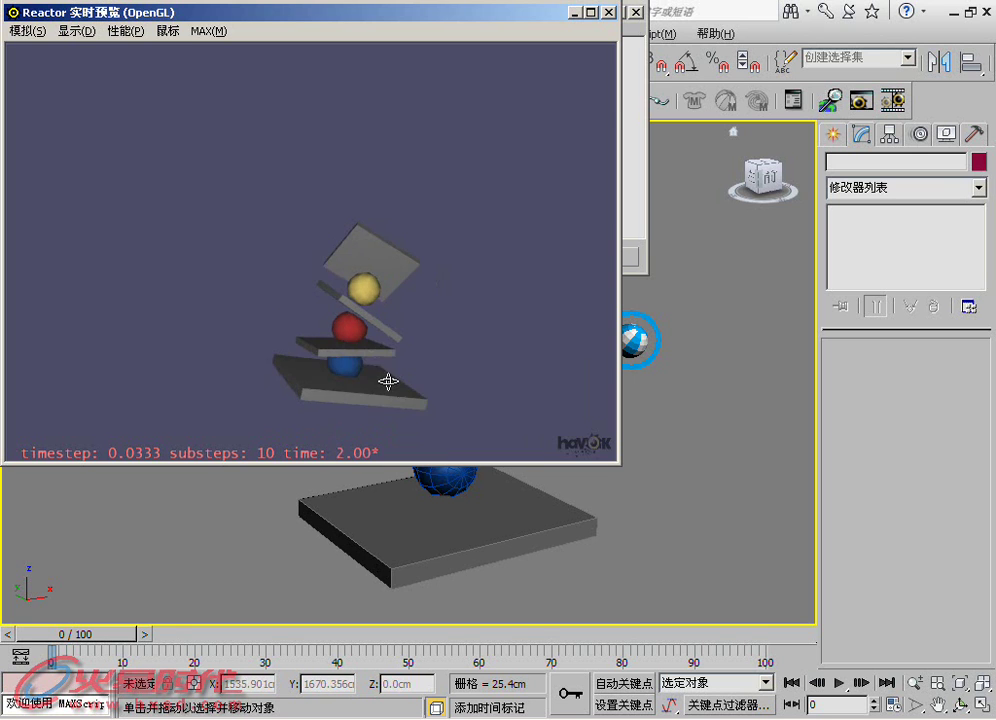
click(611, 14)
click(634, 12)
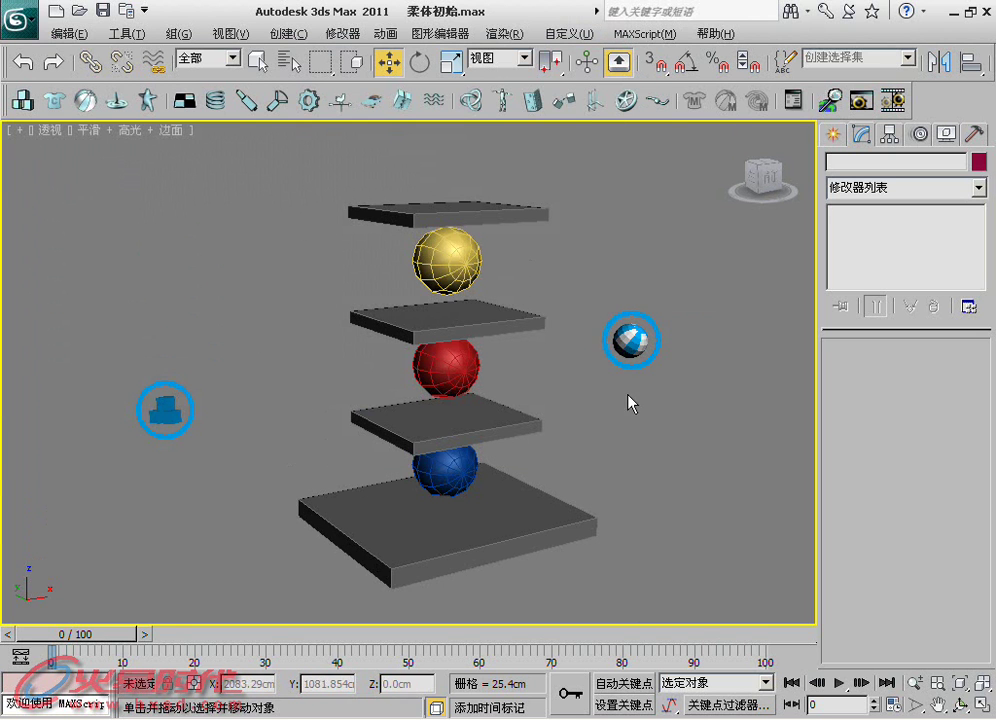
Delete all the tower's spheres, platforms and collection helpers, leaving an empty scene
alt+middle_drag(540, 393, 502, 325)
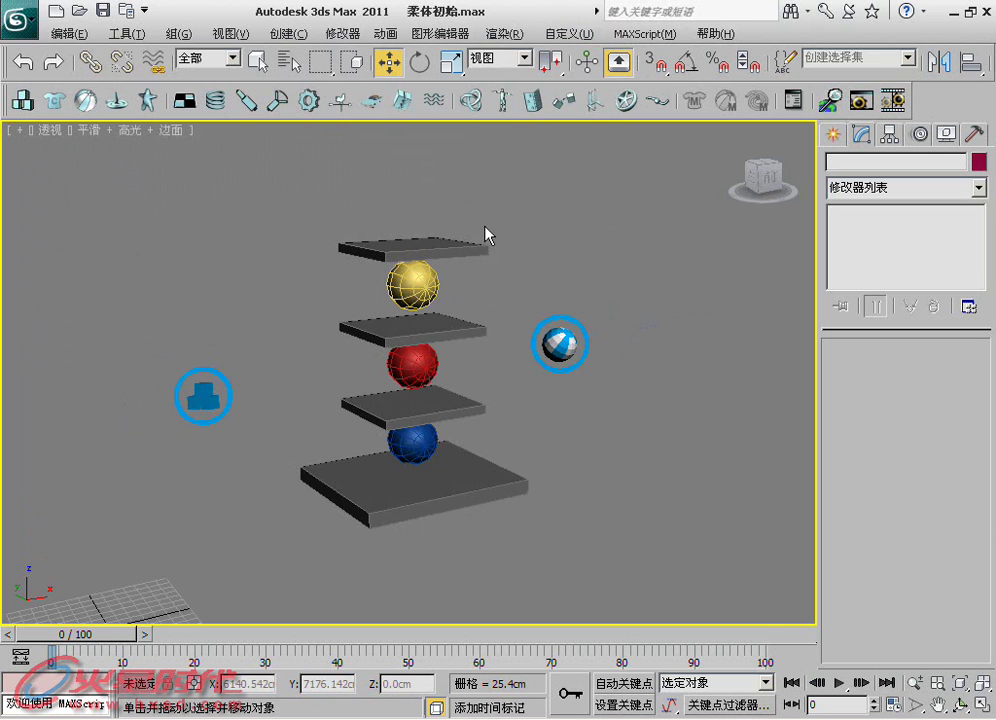
drag(640, 170, 200, 582)
scroll(200, 582, down, 2)
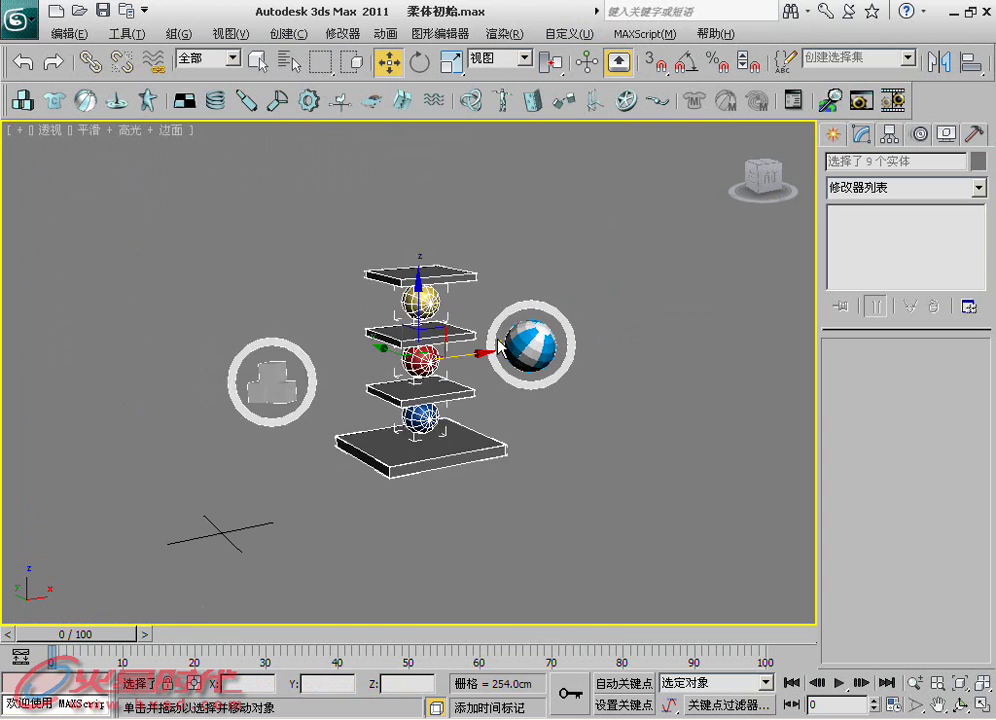
key(Delete)
click(831, 133)
Draw a long box, Box001, across the grid
click(865, 260)
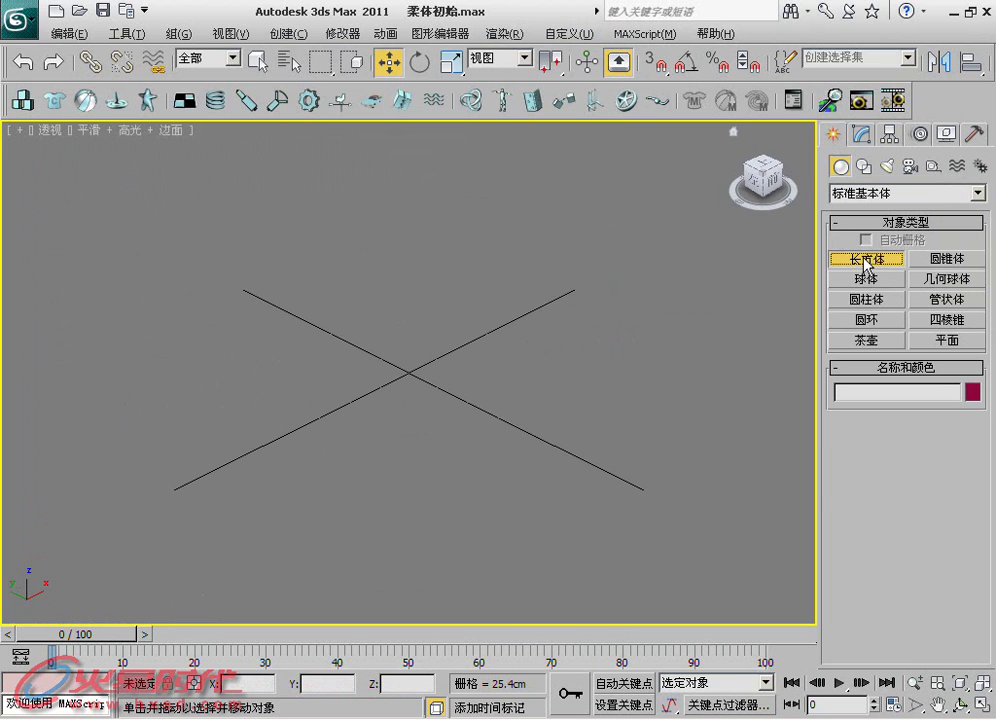
drag(270, 449, 596, 244)
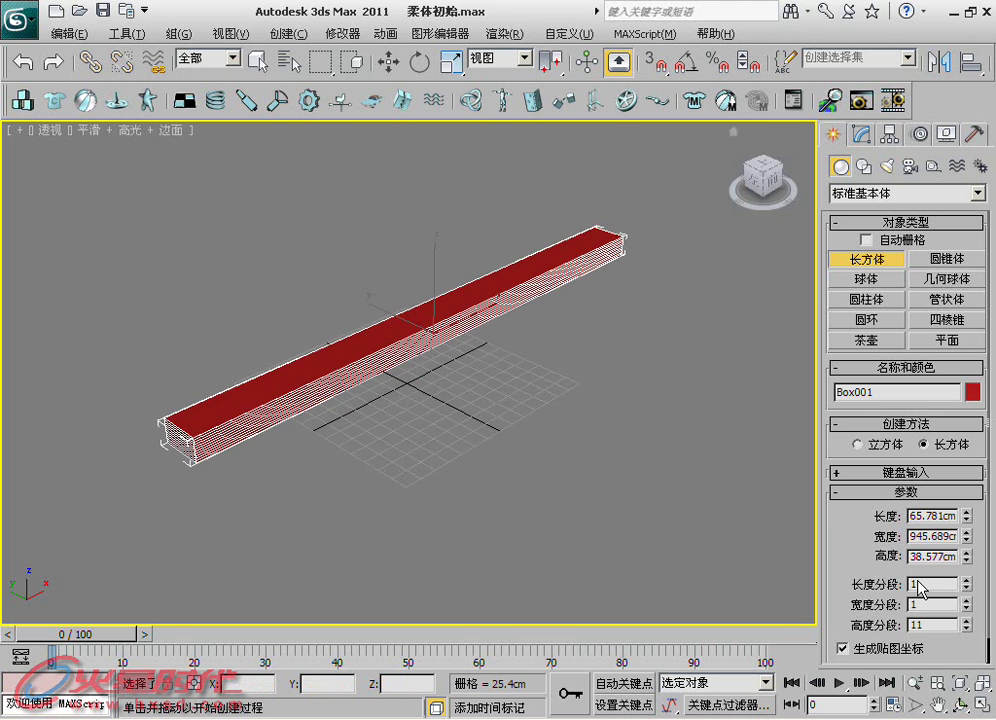
click(970, 628)
Shift-move a copy, Box002, parallel beside it and restore the four-viewport layout
key(w)
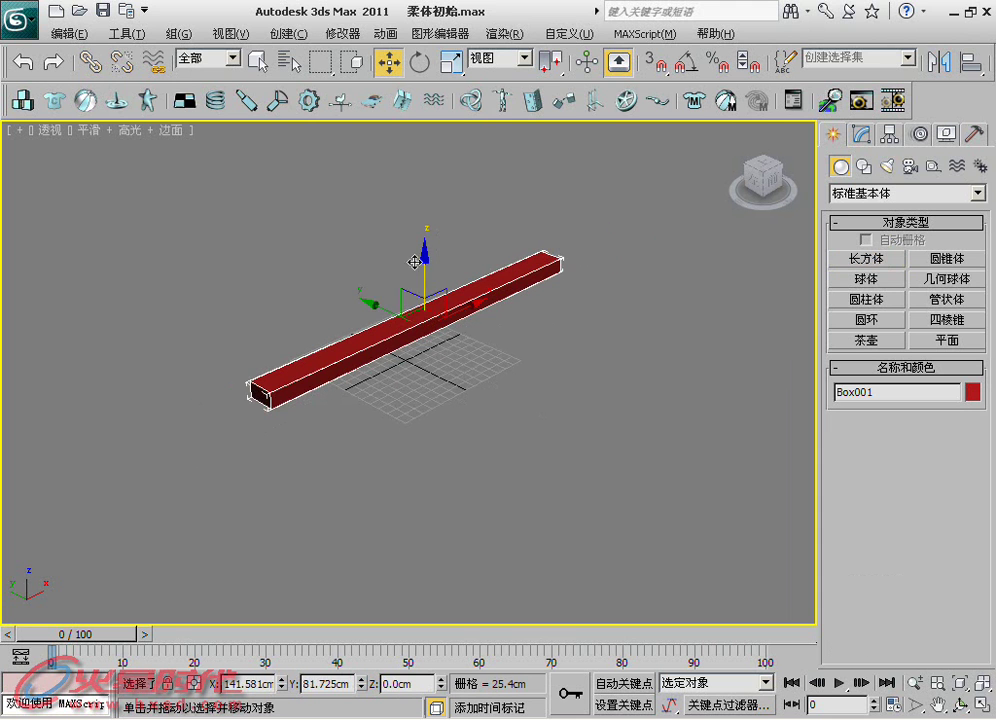
mouse_move(406, 293)
shift+mouse_down()
mouse_move(556, 486)
mouse_move(512, 420)
shift+mouse_up()
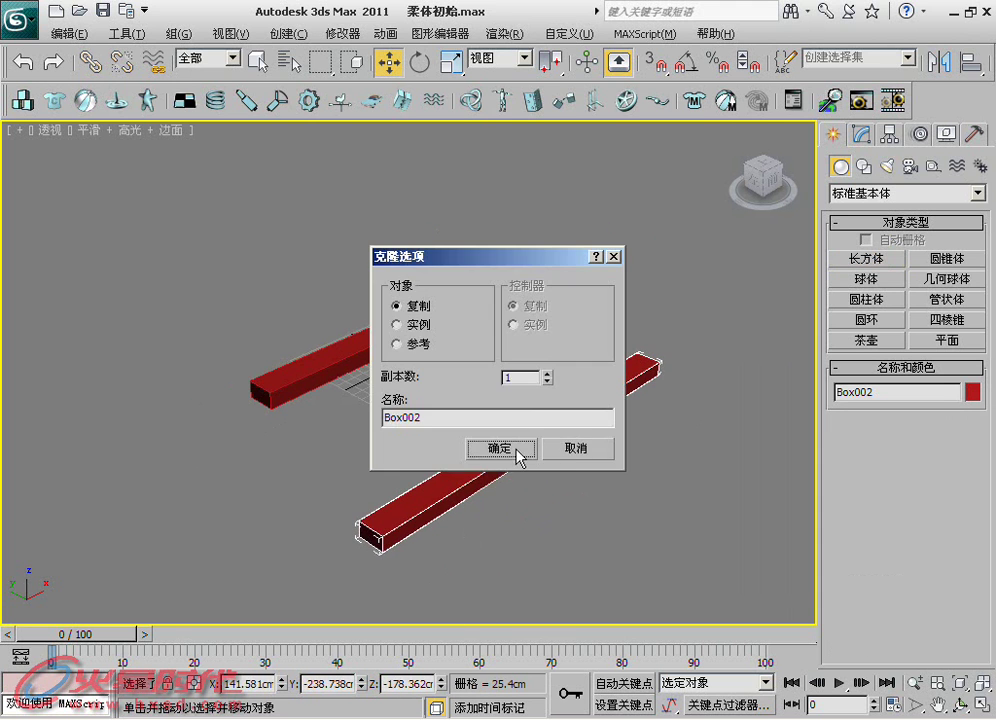
click(512, 452)
scroll(475, 470, down, 2)
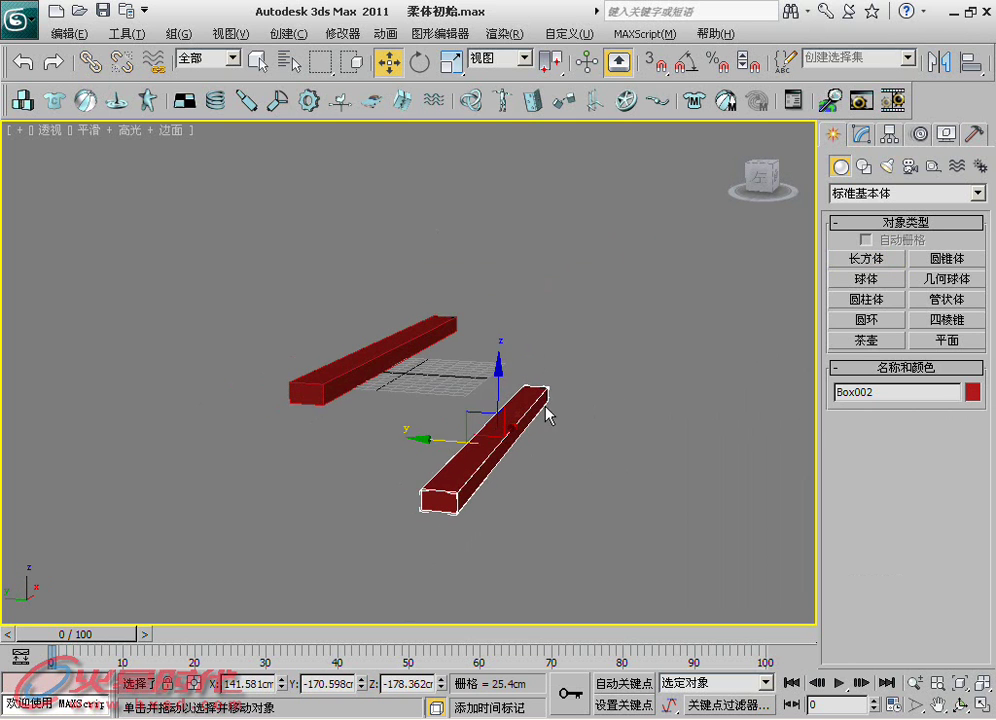
click(884, 342)
key(alt+w)
Draw a teapot in the Top view and maximize the Perspective viewport
right_click(162, 231)
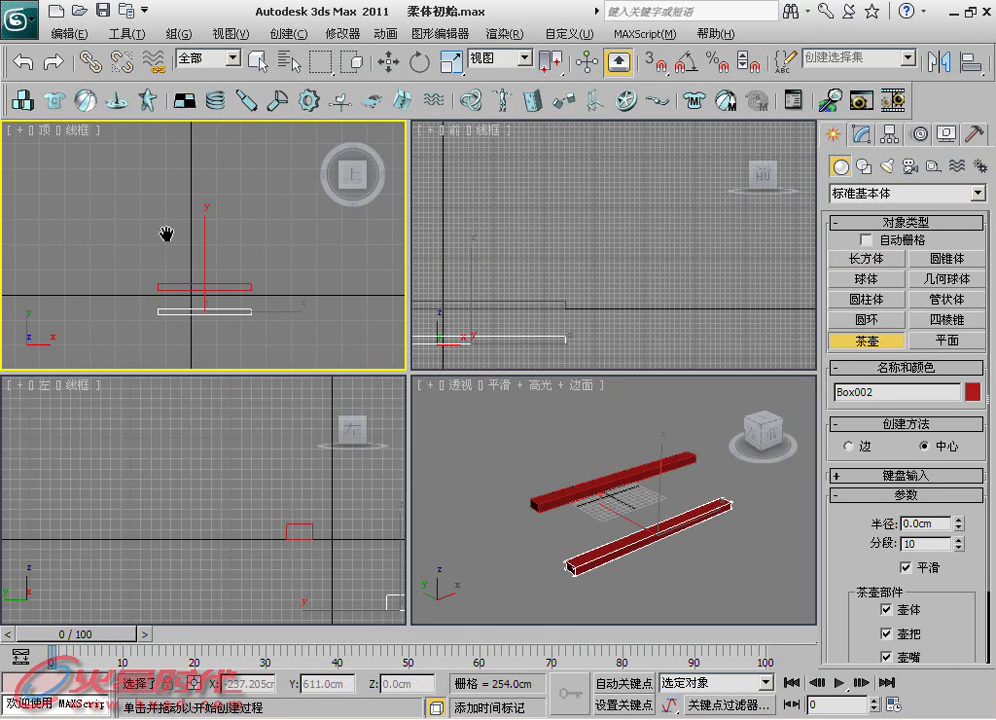
drag(205, 275, 217, 290)
right_click(500, 300)
right_click(560, 470)
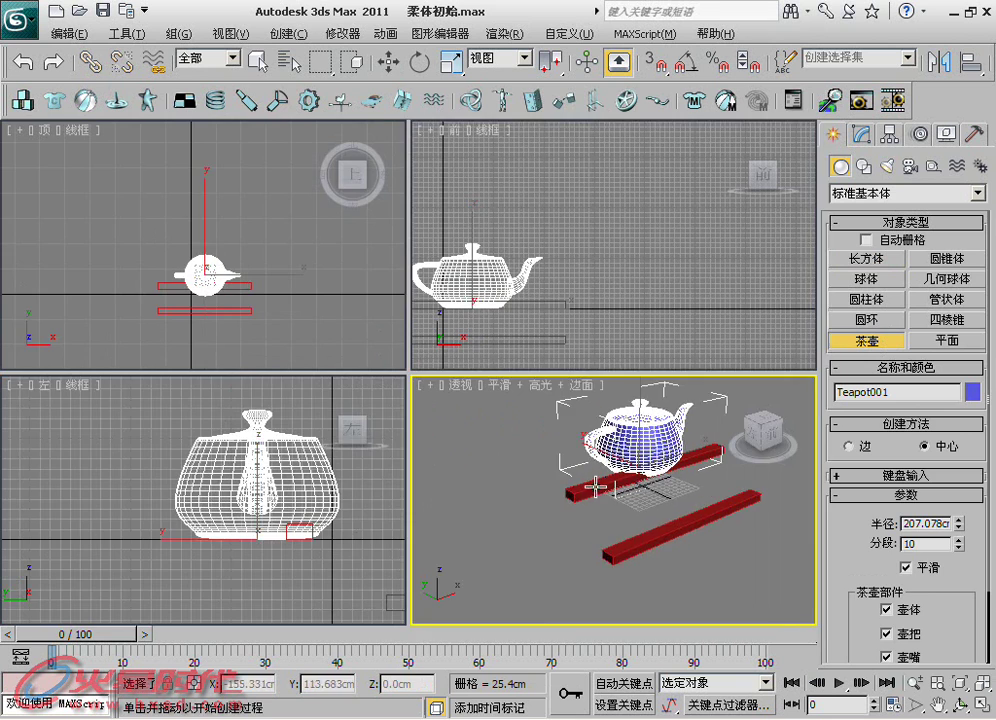
key(alt+w)
Rotate the teapot about its vertical Z axis
key(w)
right_click(503, 268)
click(520, 307)
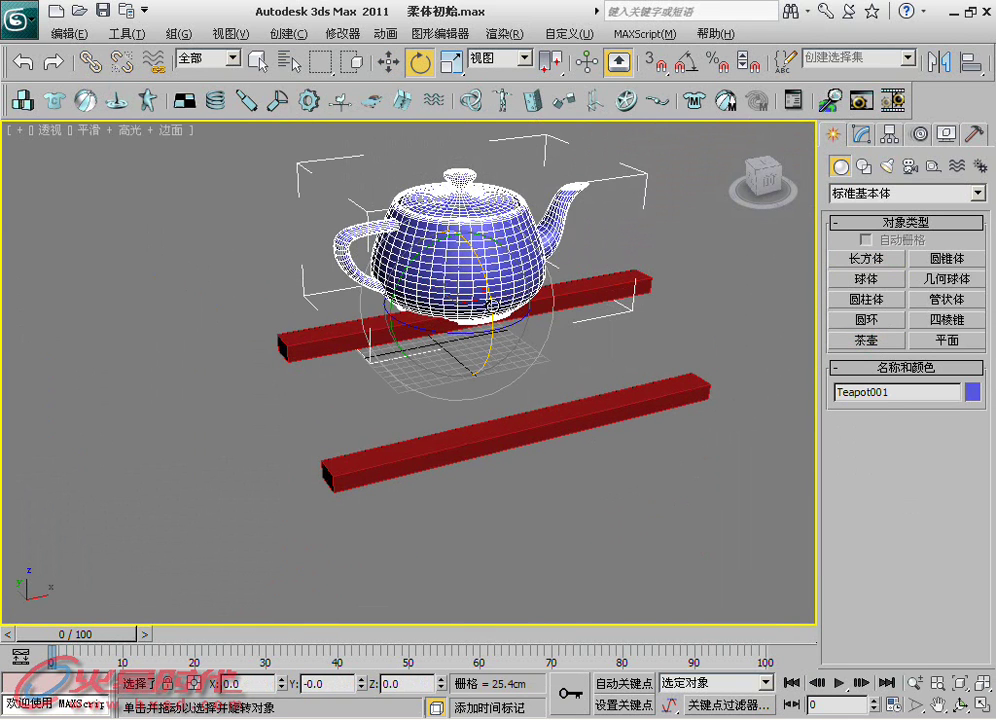
drag(410, 333, 392, 332)
Lift the teapot high above the two red bars, to Z 376.856 cm
right_click(482, 174)
click(505, 203)
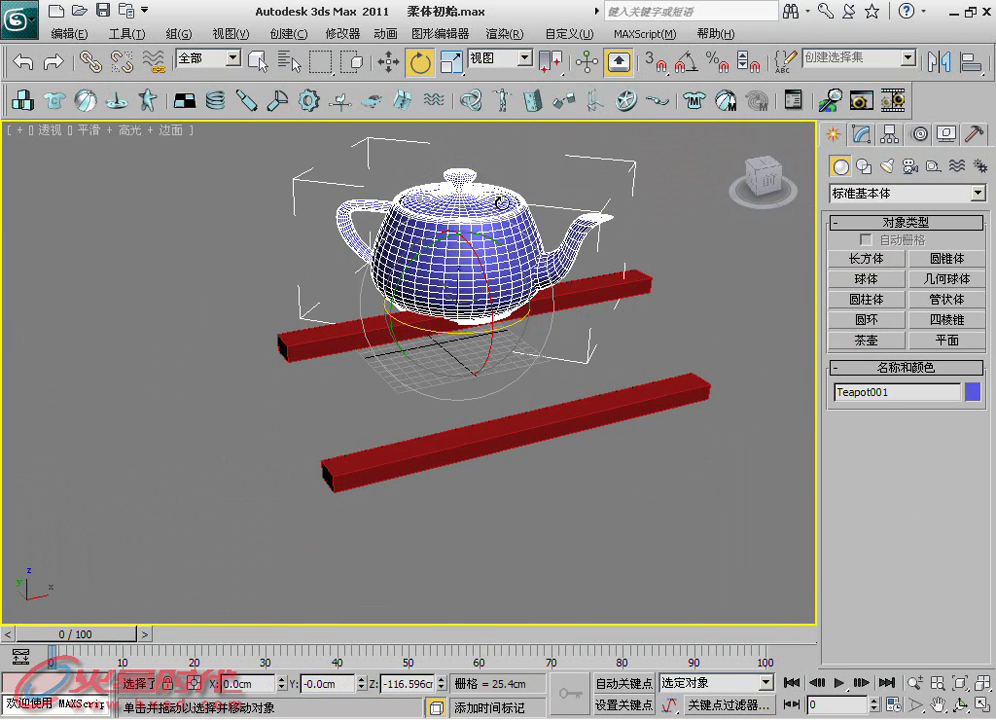
drag(458, 238, 458, 178)
mouse_move(458, 178)
alt+middle_down()
mouse_move(398, 186)
mouse_move(475, 315)
alt+middle_up()
drag(475, 315, 475, 215)
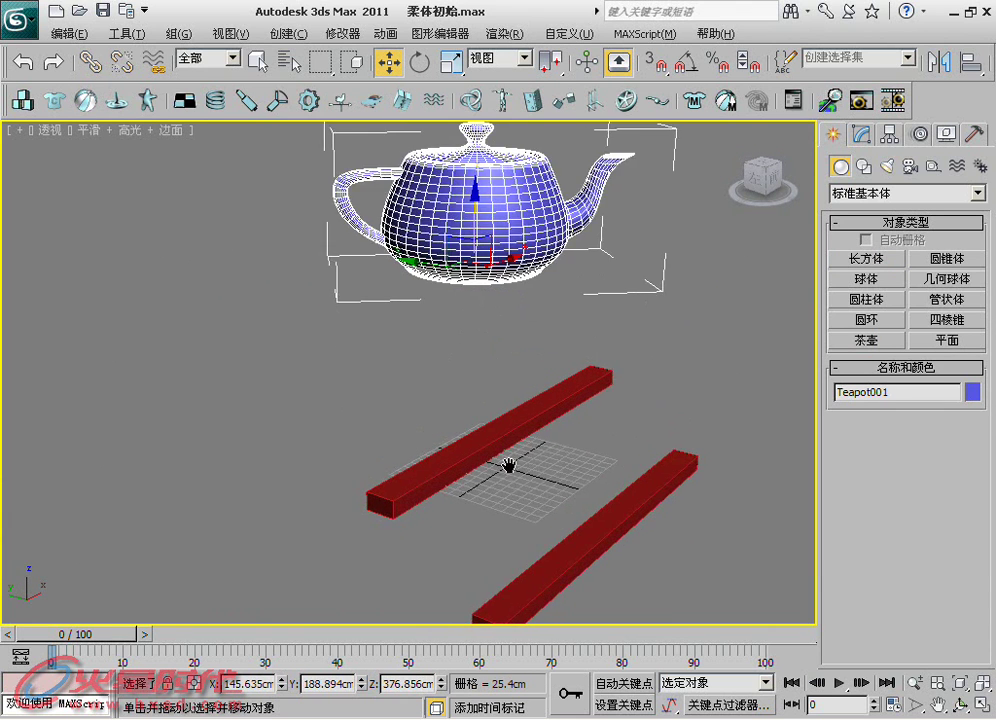
scroll(509, 462, down, 3)
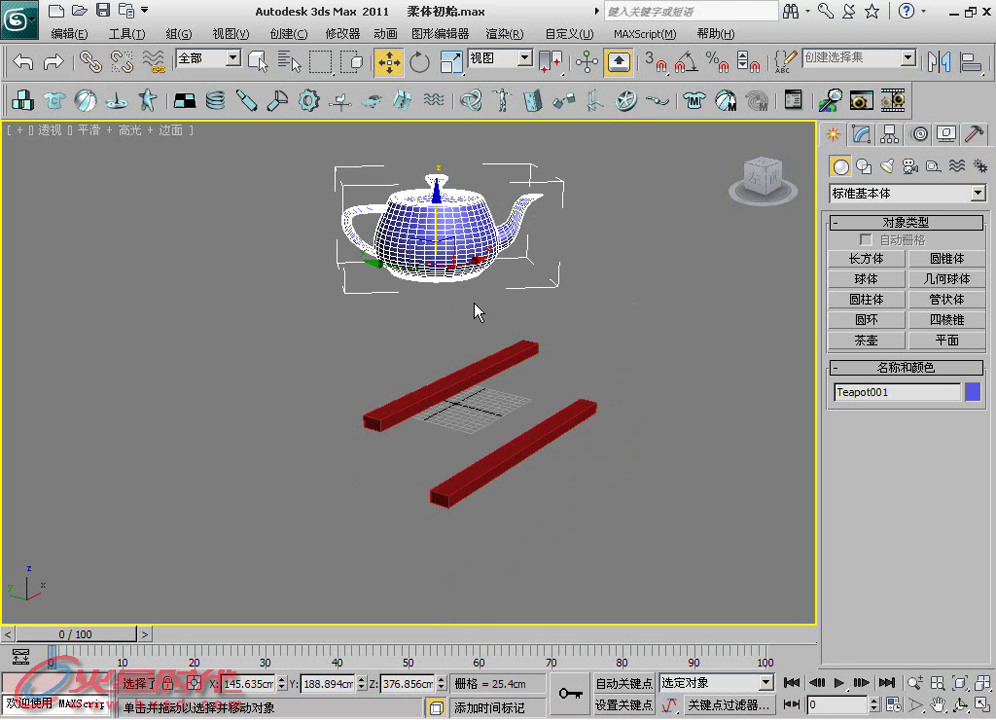
scroll(510, 293, up, 2)
click(620, 268)
click(466, 212)
scroll(466, 212, down, 2)
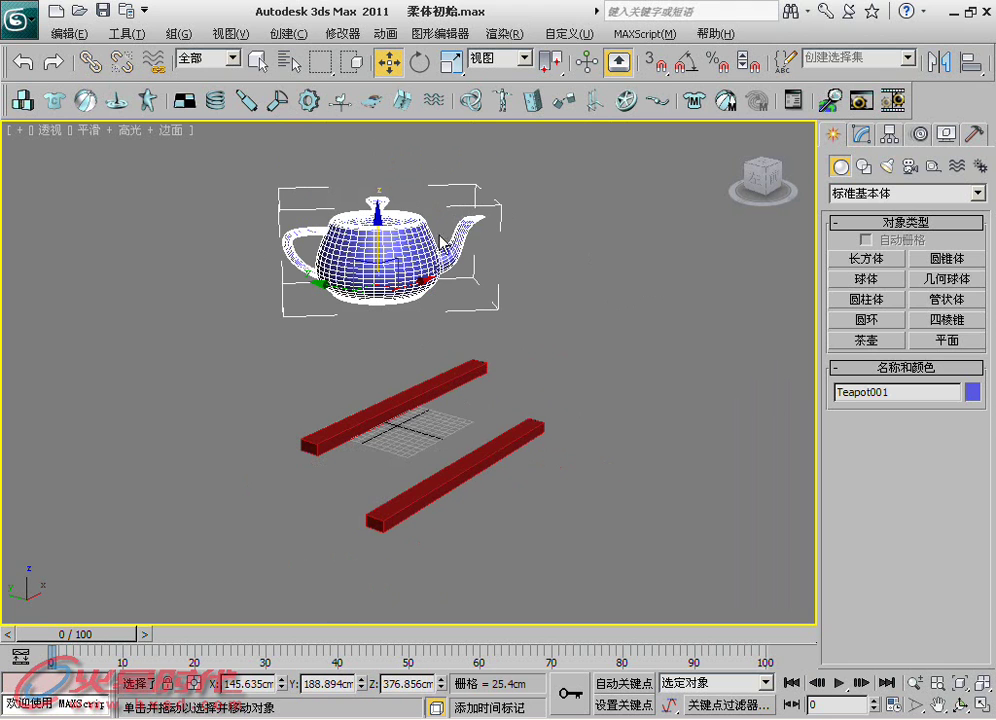
Add an FFD 4x4x4 modifier to the teapot
click(860, 133)
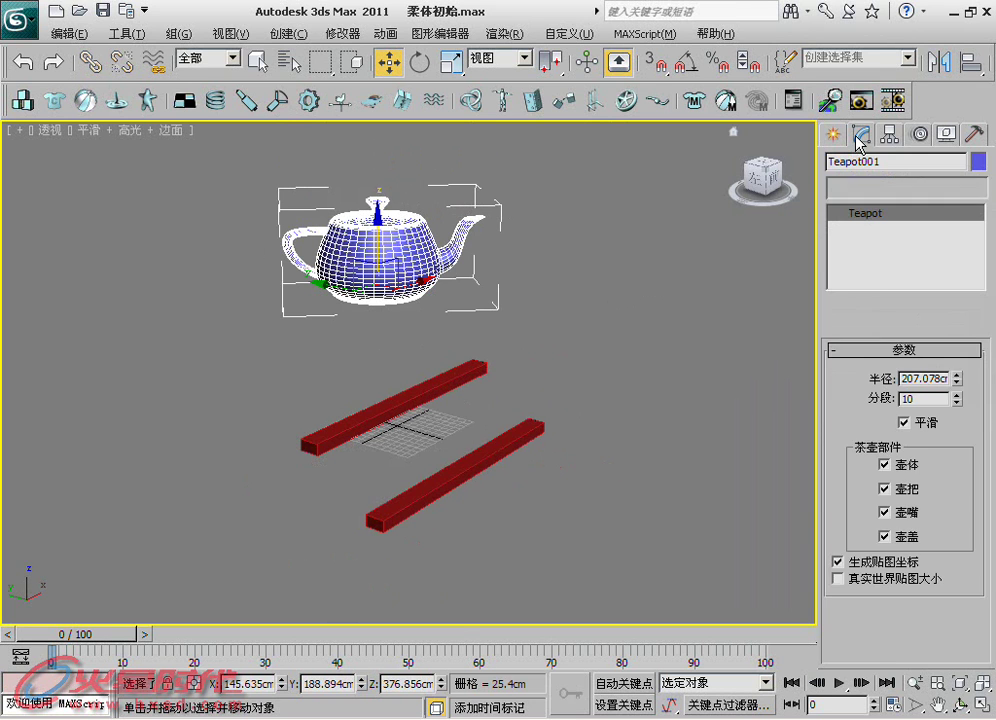
click(885, 188)
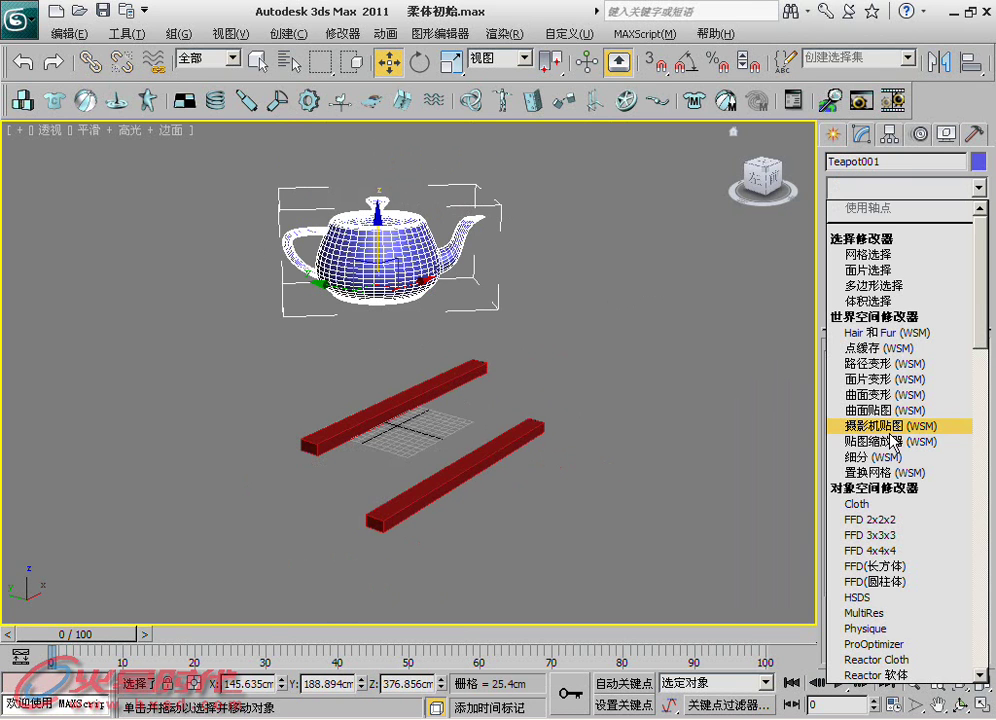
scroll(893, 420, down, 7)
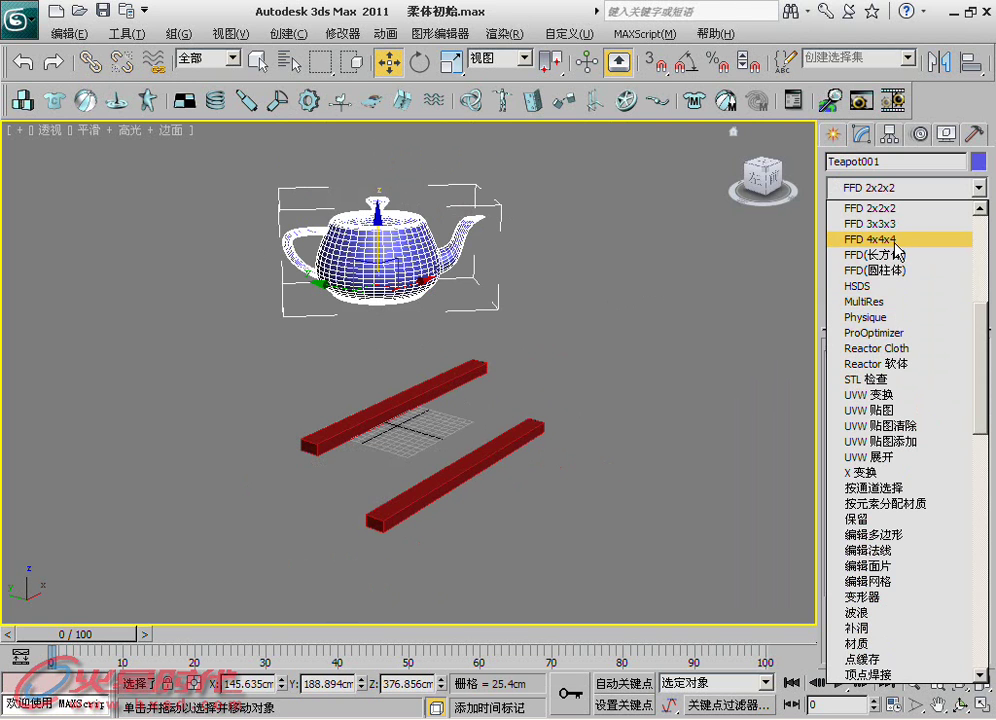
click(894, 244)
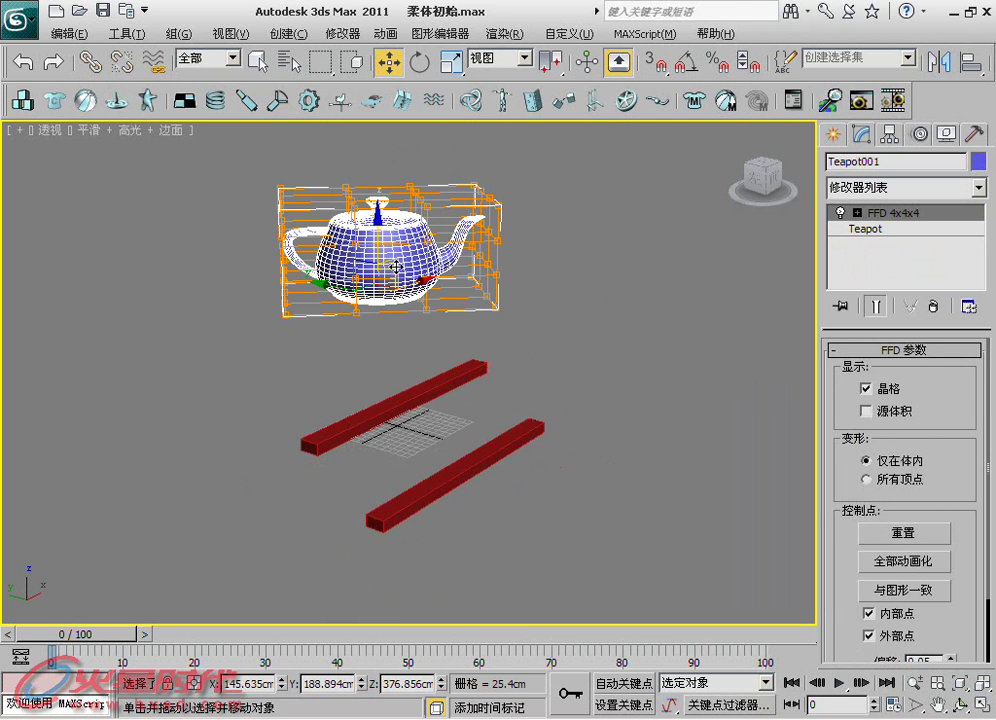
alt+middle_drag(396, 267, 445, 324)
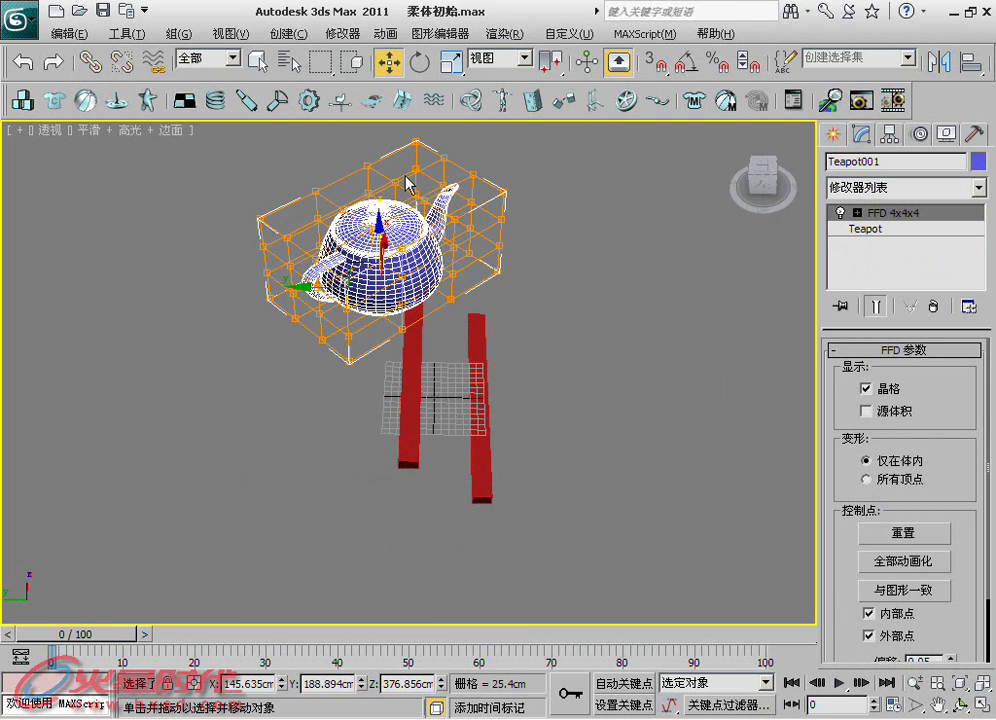
alt+middle_drag(358, 330, 404, 234)
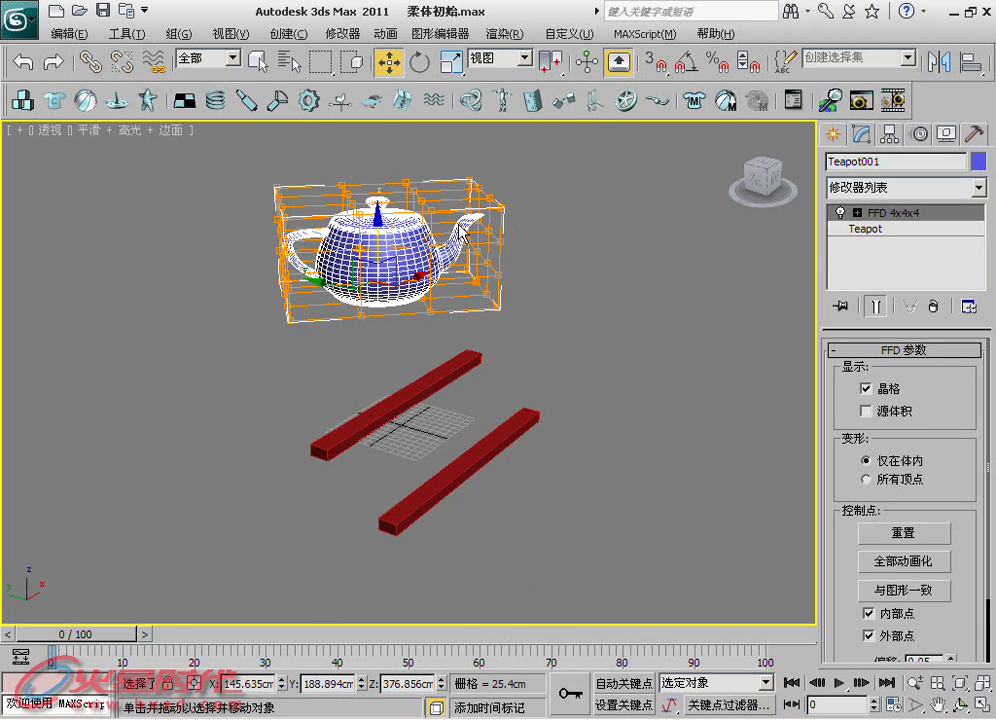
Apply a Reactor Soft Body to the teapot and set it to FFD-Based (基于 FFD)
click(731, 102)
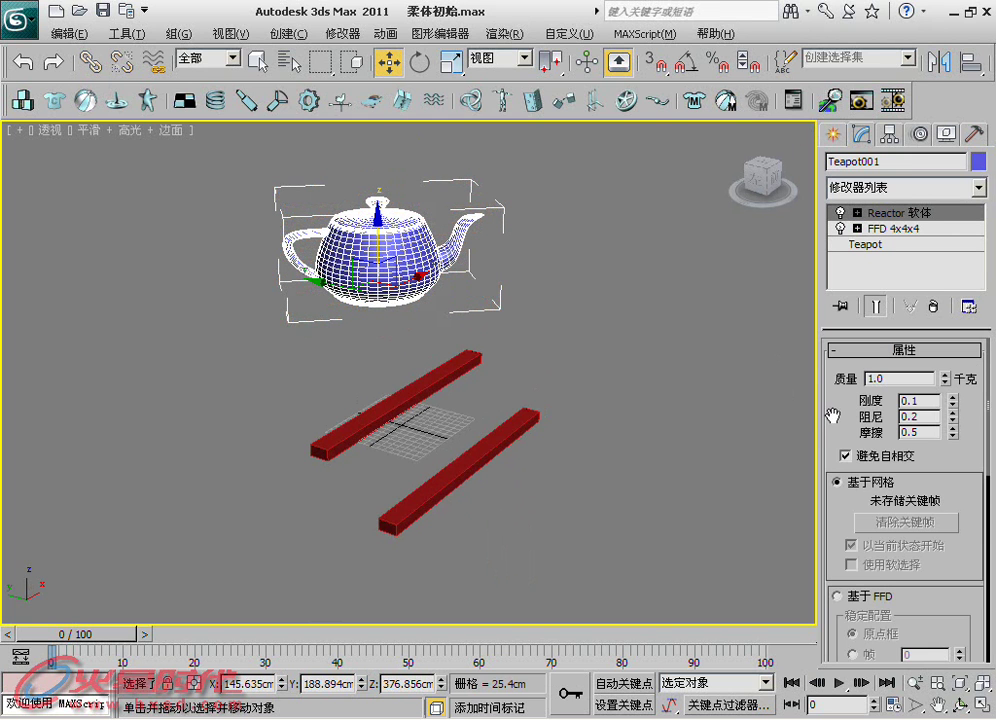
scroll(832, 416, down, 3)
scroll(870, 470, down, 2)
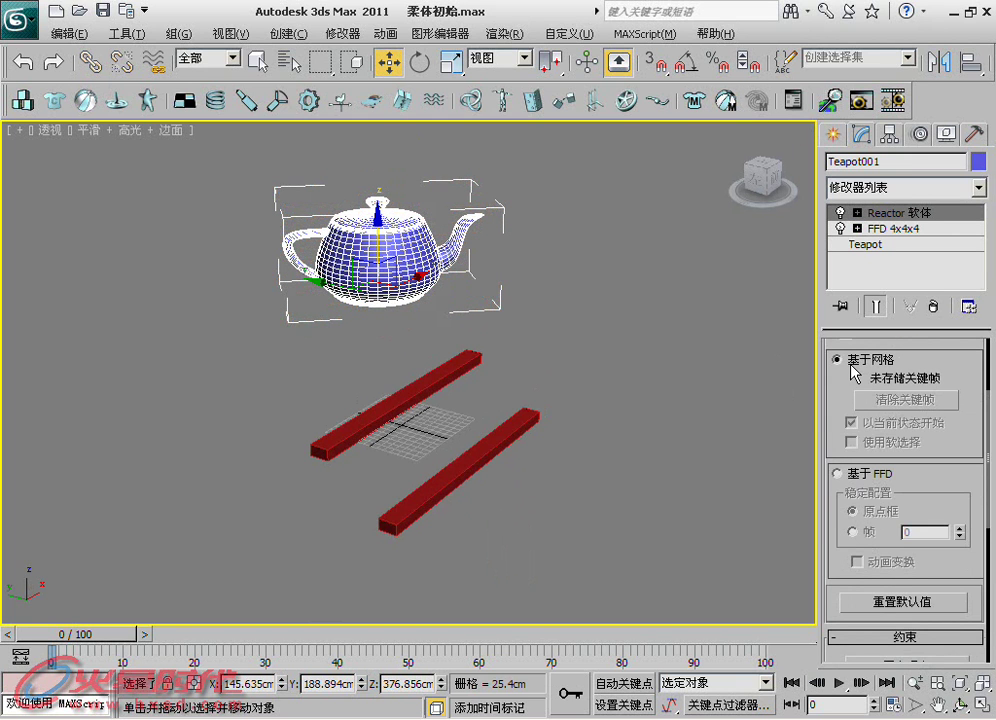
scroll(380, 270, up, 1)
scroll(380, 270, up, 2)
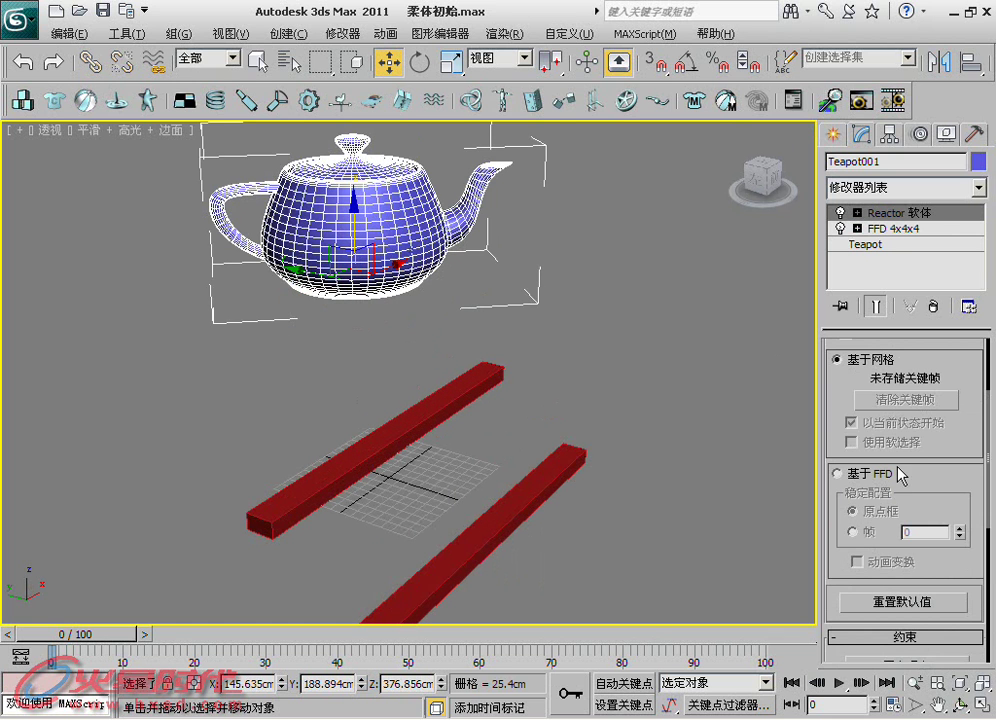
click(866, 474)
scroll(437, 287, down, 2)
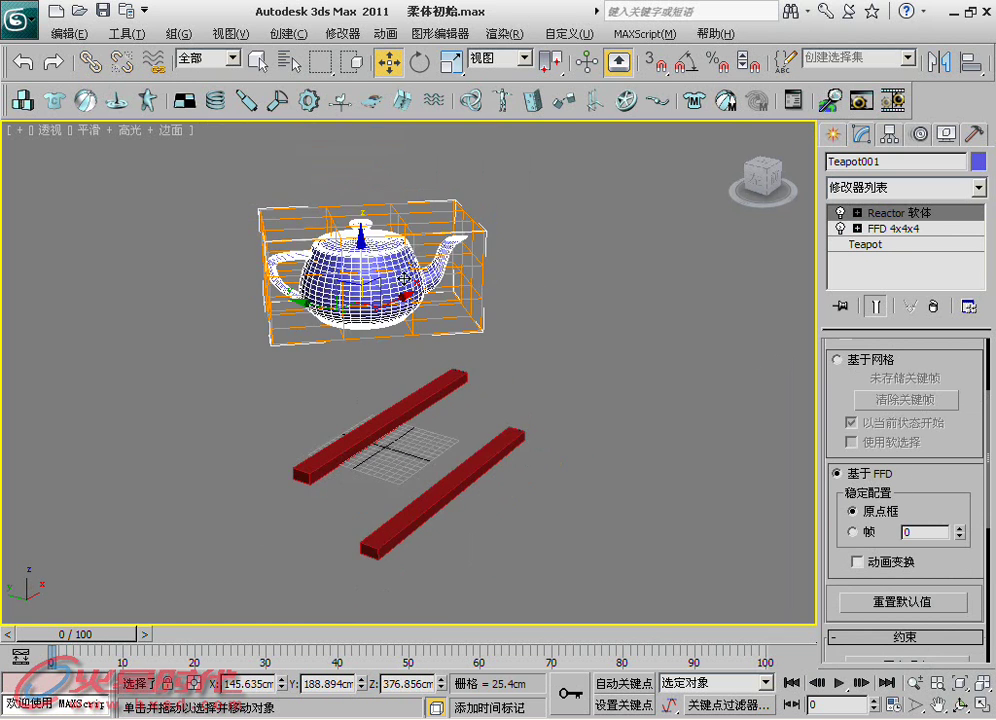
alt+middle_drag(352, 266, 444, 296)
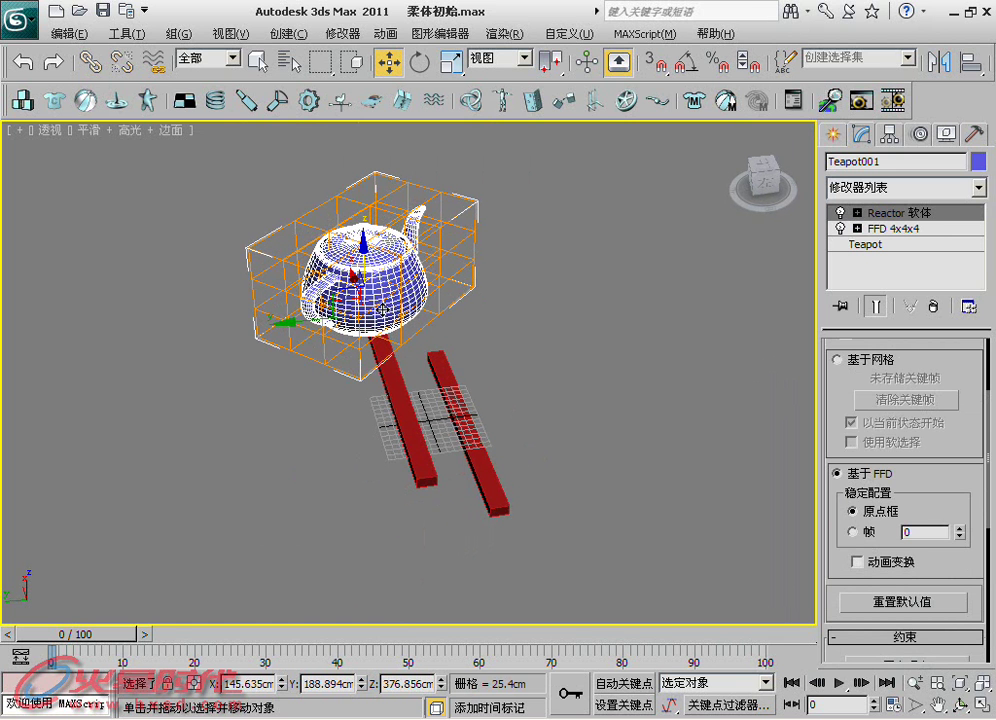
alt+middle_drag(380, 309, 304, 268)
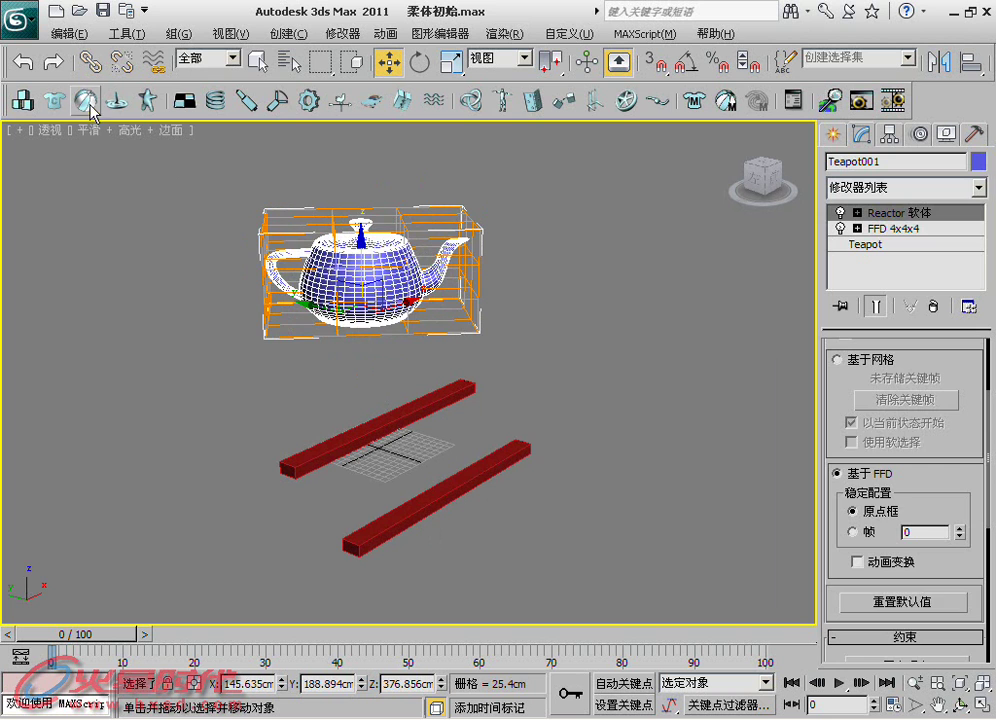
Put the teapot in a soft-body collection and Box001 and Box002 in a rigid-body collection
click(90, 108)
drag(305, 205, 80, 282)
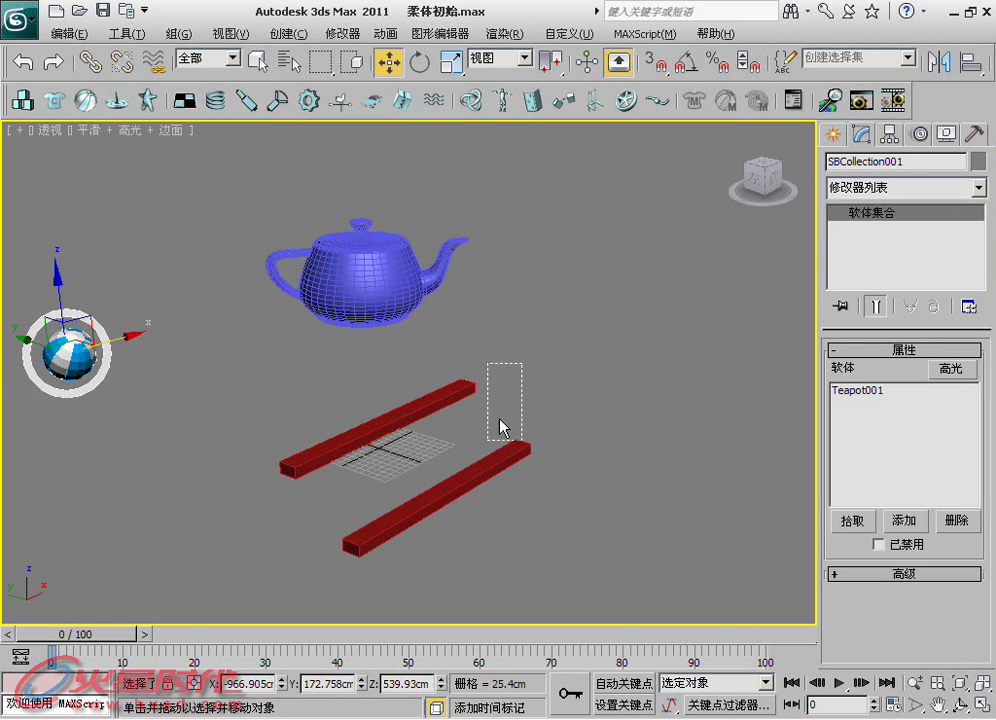
drag(519, 378, 270, 560)
click(22, 100)
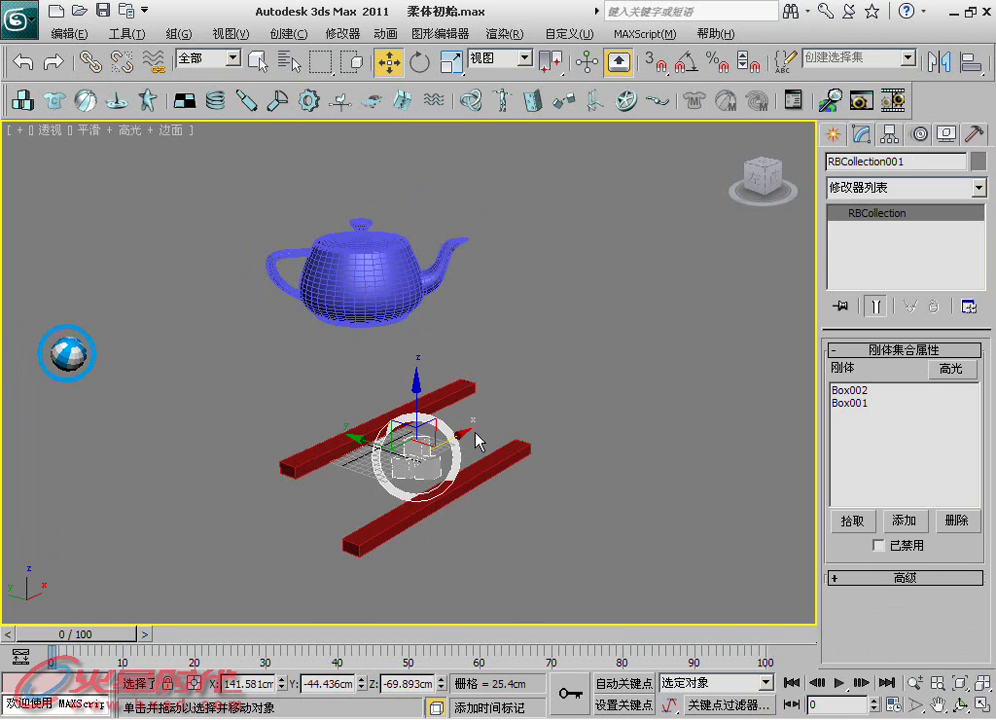
drag(457, 434, 689, 318)
Preview the soft teapot dropping and bending across the bars in the Reactor window
click(861, 100)
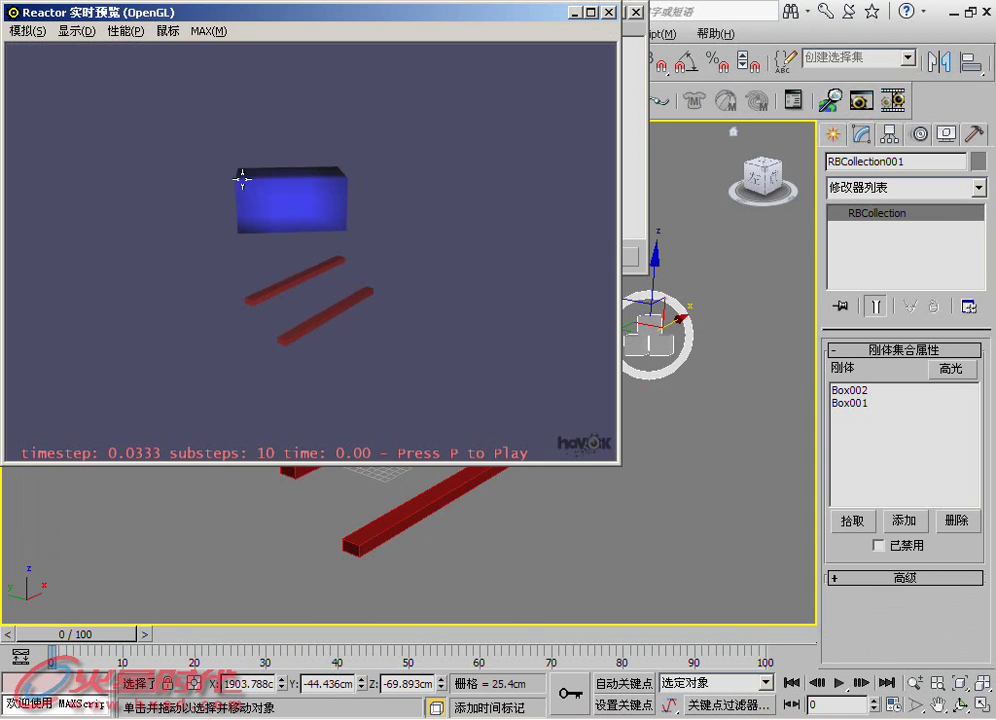
mouse_move(323, 250)
mouse_down()
mouse_move(178, 249)
mouse_move(320, 244)
mouse_up()
click(22, 30)
click(40, 49)
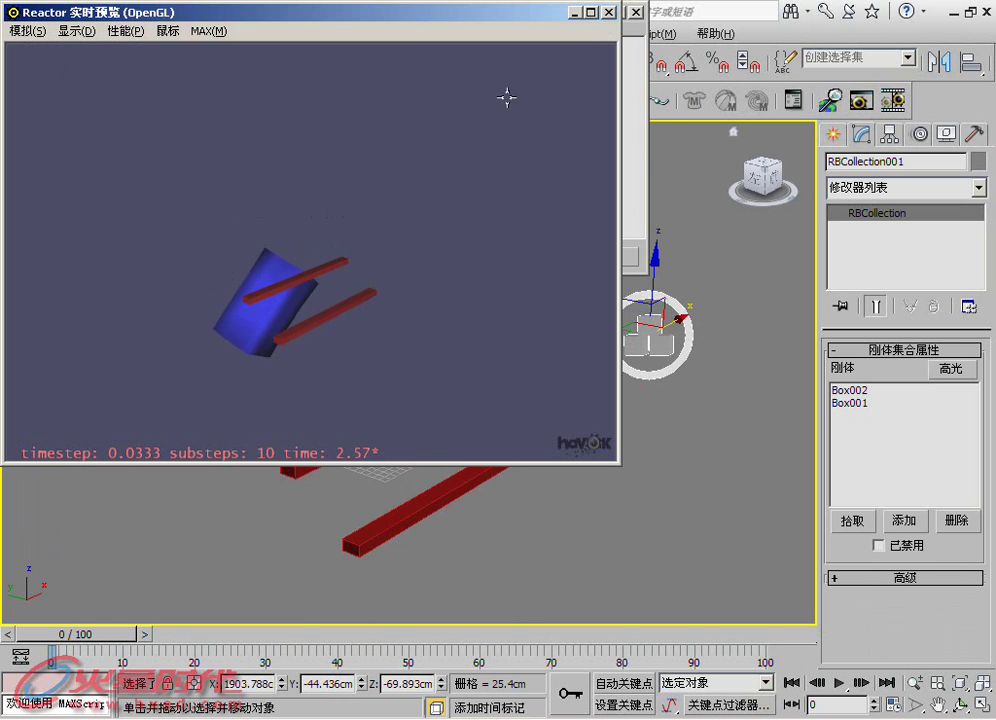
click(607, 12)
click(634, 15)
Move the lower red bar Box002 left and along Y to a new position
click(535, 468)
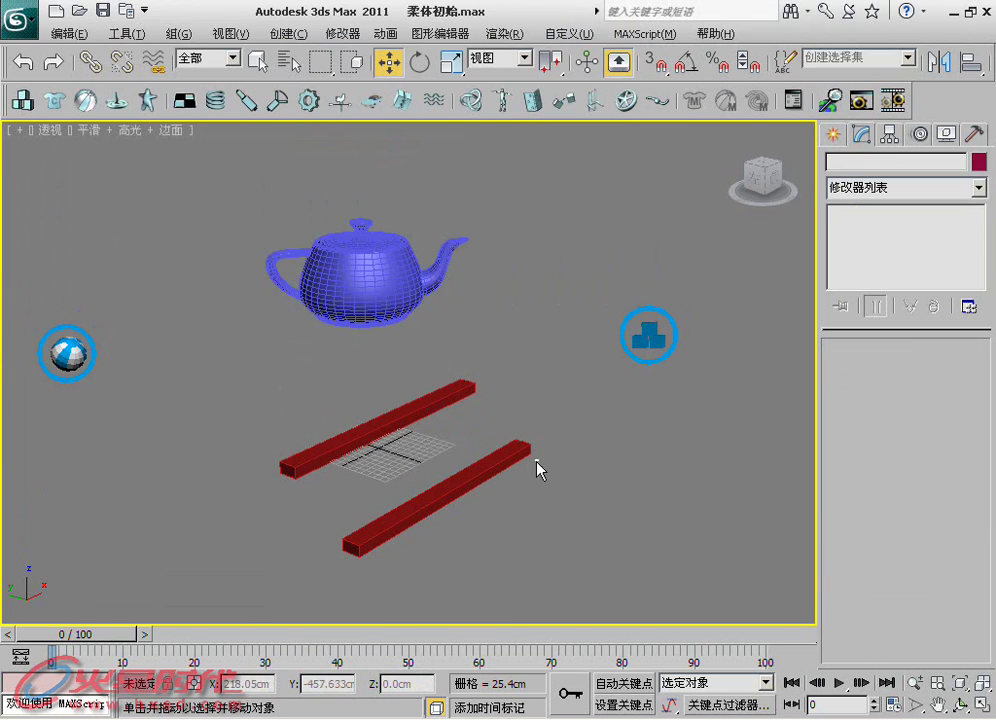
click(515, 463)
mouse_move(397, 481)
mouse_down()
mouse_move(273, 384)
mouse_move(273, 428)
mouse_move(247, 452)
mouse_up()
mouse_move(351, 462)
alt+middle_down()
mouse_move(511, 455)
mouse_move(489, 444)
mouse_move(537, 430)
alt+middle_up()
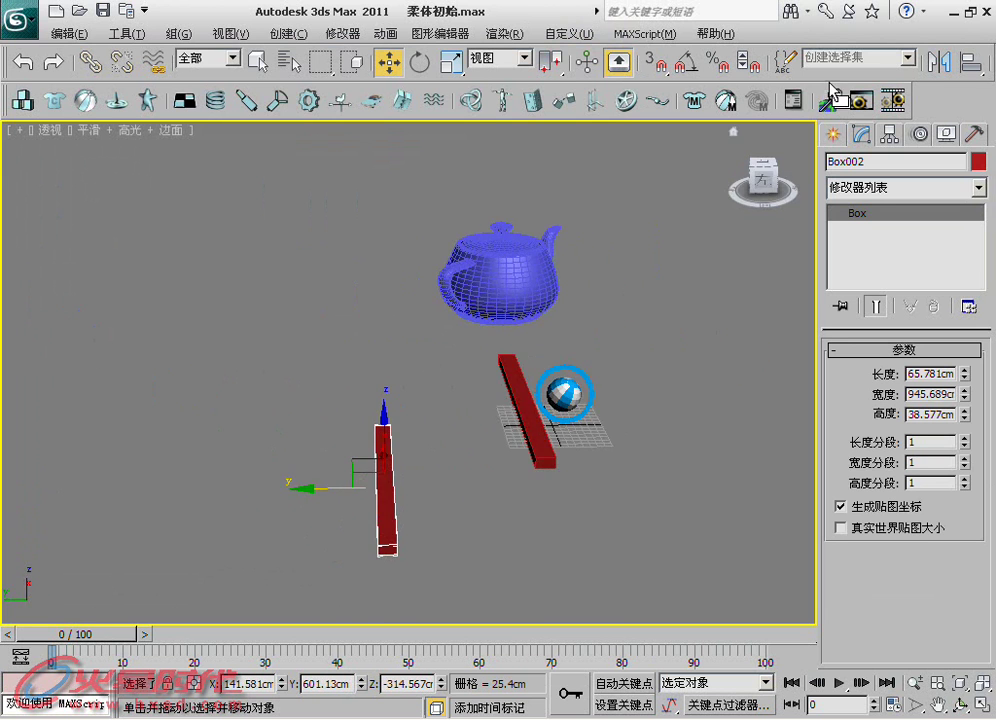
Preview the soft teapot landing and folding over both bars in the Reactor window
click(860, 100)
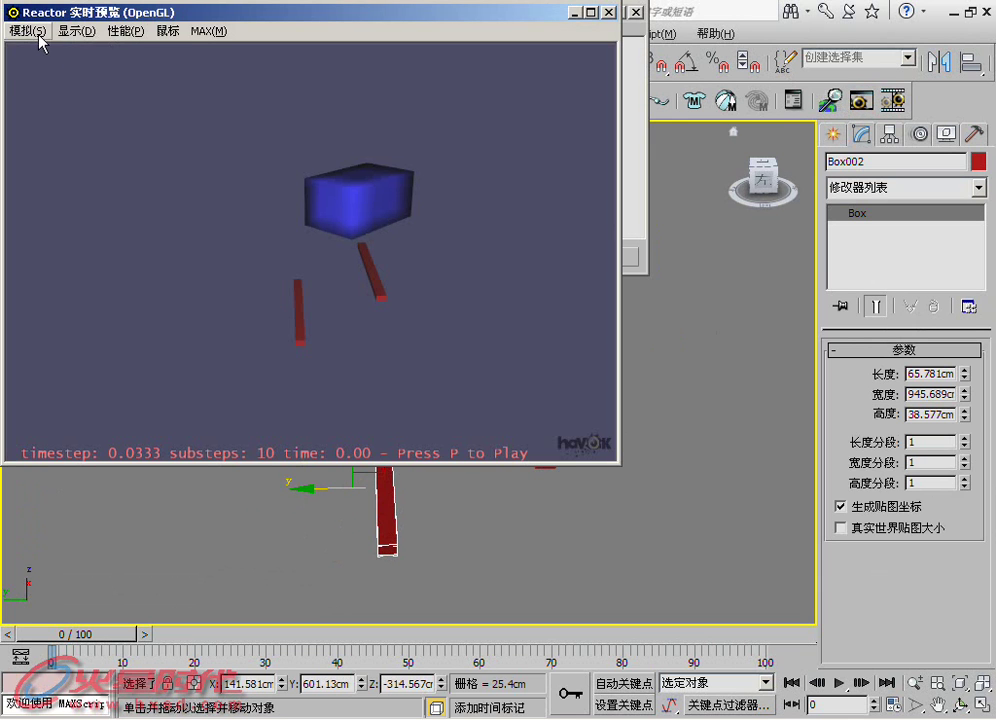
key(p)
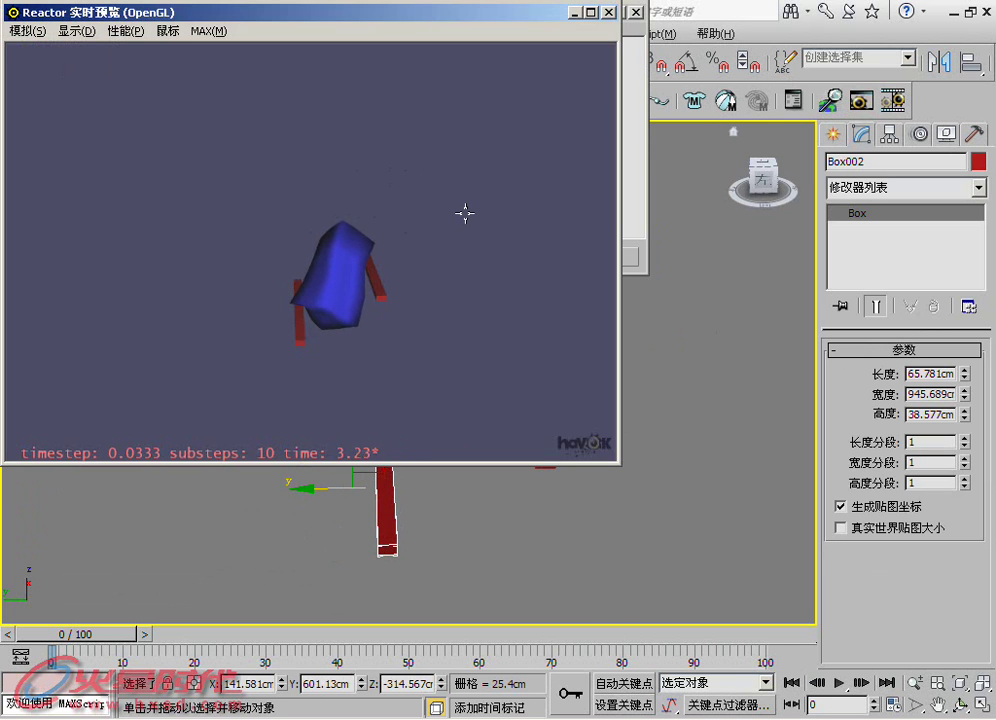
click(608, 12)
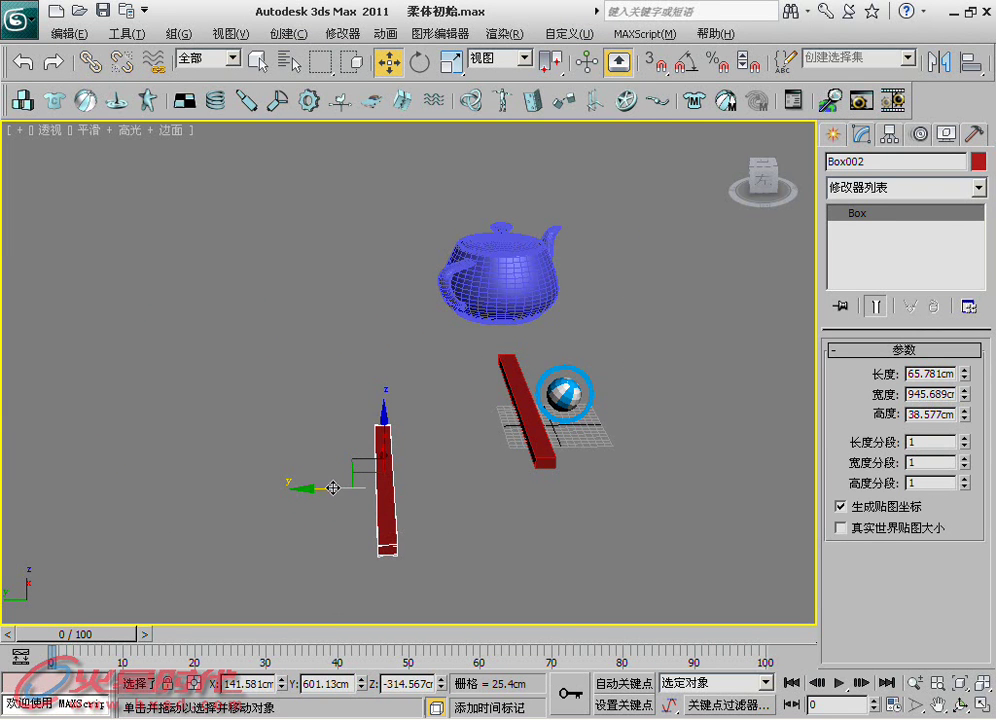
Move Box002 back along Y so it sits under the teapot
drag(333, 488, 400, 470)
mouse_move(565, 440)
alt+middle_down()
mouse_move(582, 396)
mouse_move(753, 370)
alt+middle_up()
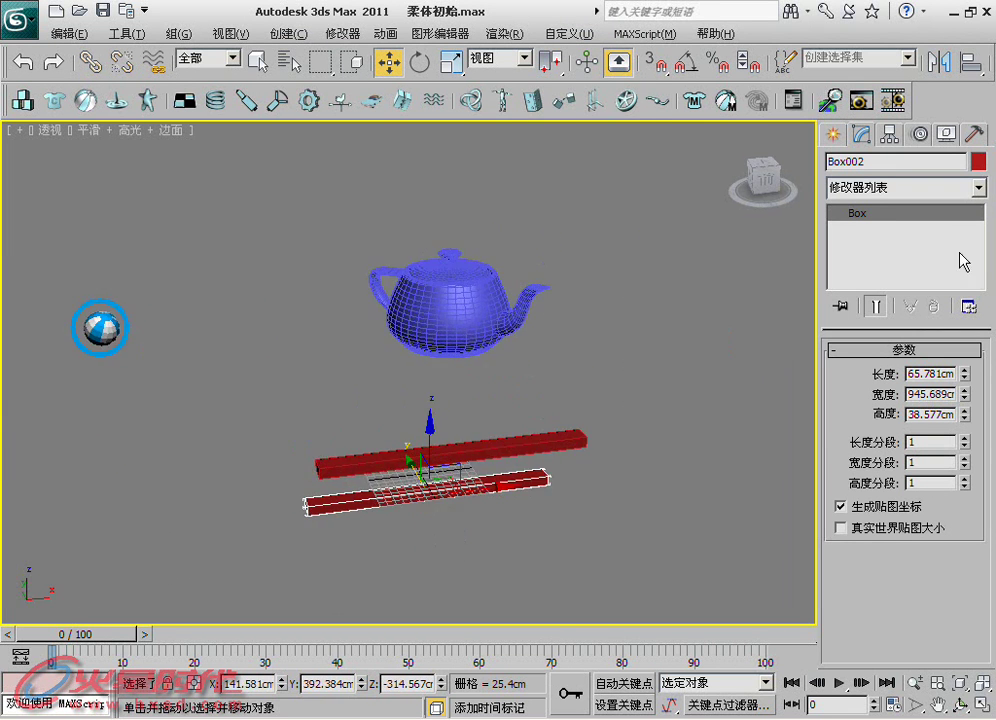
click(971, 135)
mouse_move(660, 330)
alt+middle_down()
mouse_move(556, 360)
mouse_move(547, 290)
alt+middle_up()
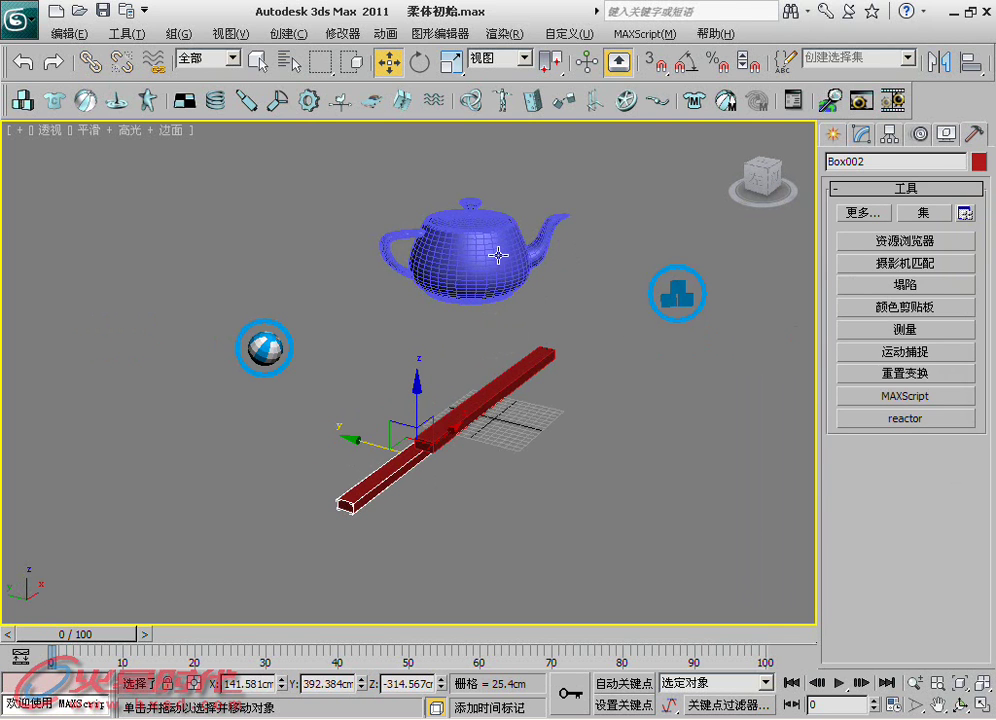
Bake the Reactor simulation into keyframes over frames 0–100 with Create Animation (创建动画)
click(905, 420)
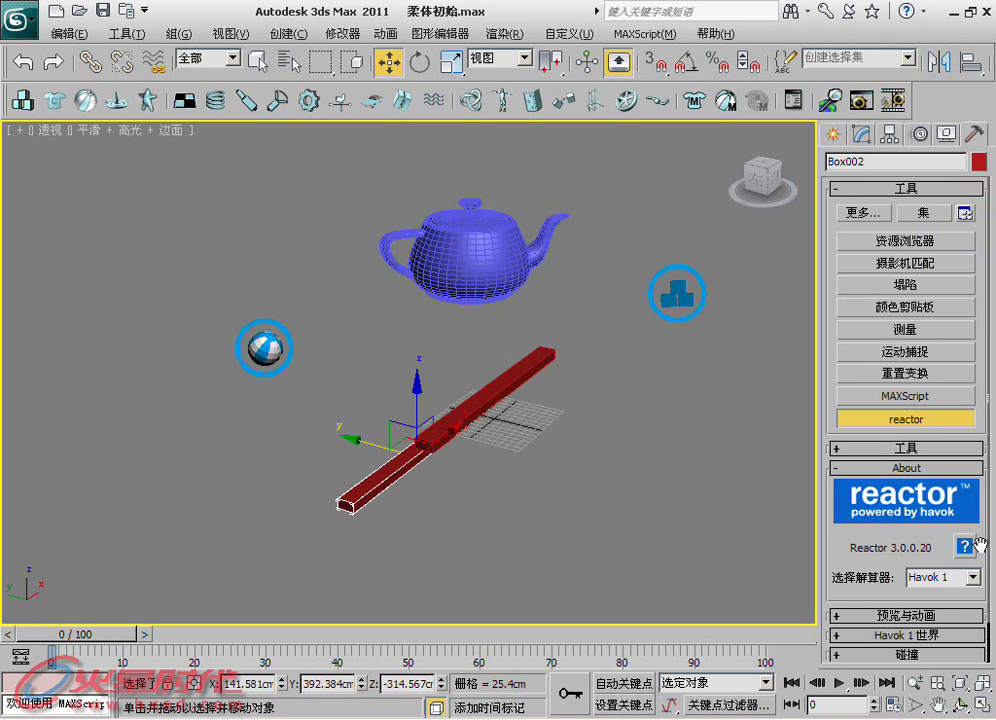
drag(855, 557, 851, 406)
click(903, 575)
click(896, 556)
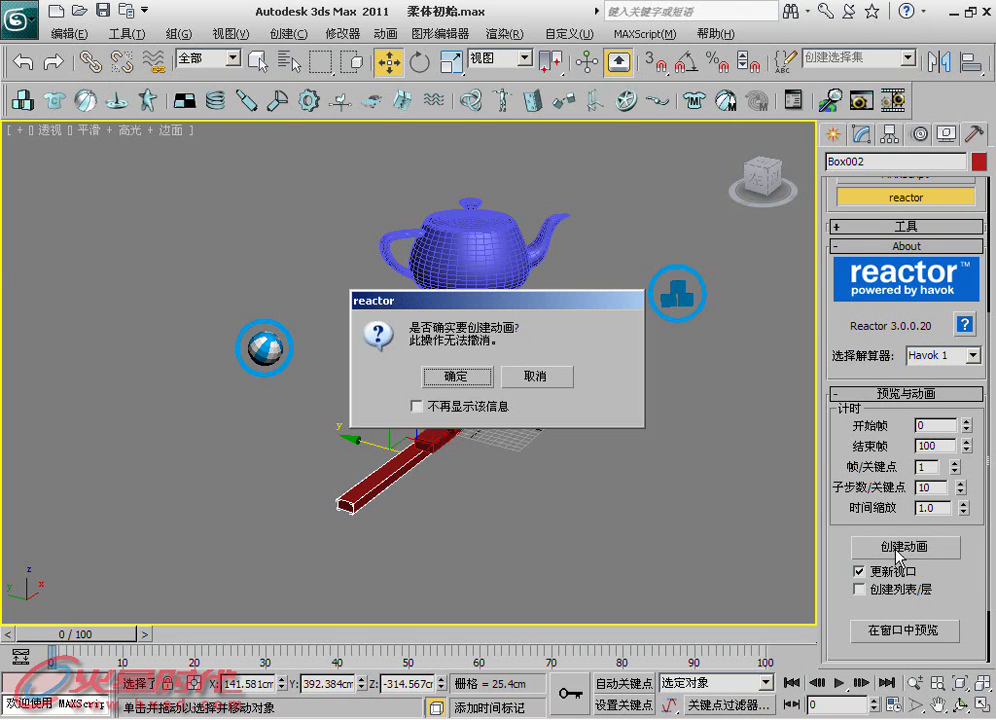
click(455, 376)
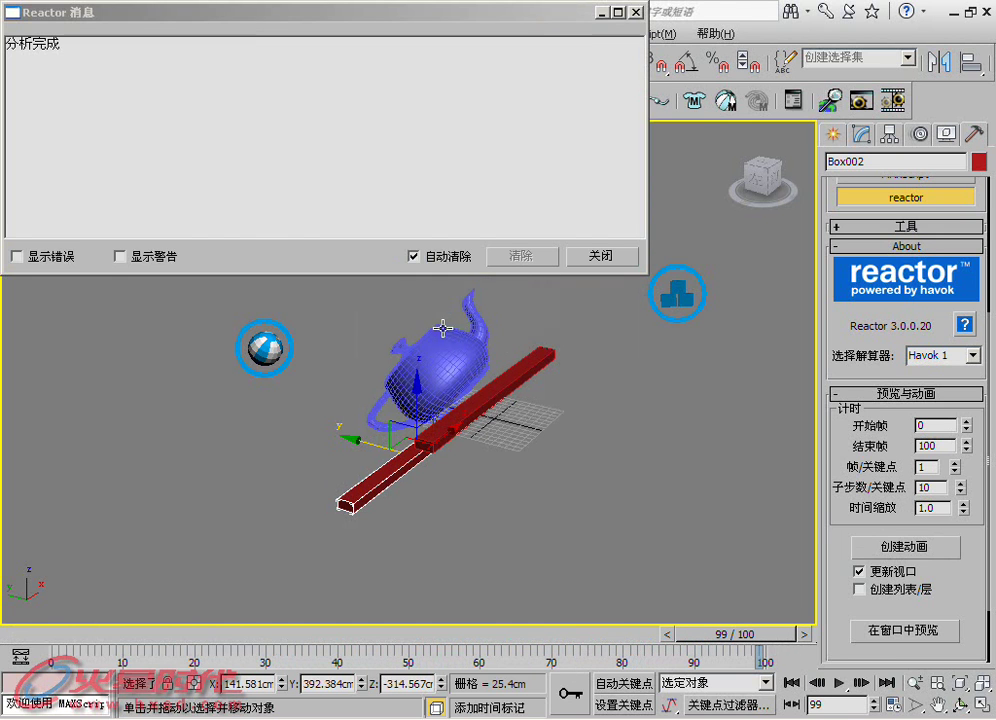
click(601, 256)
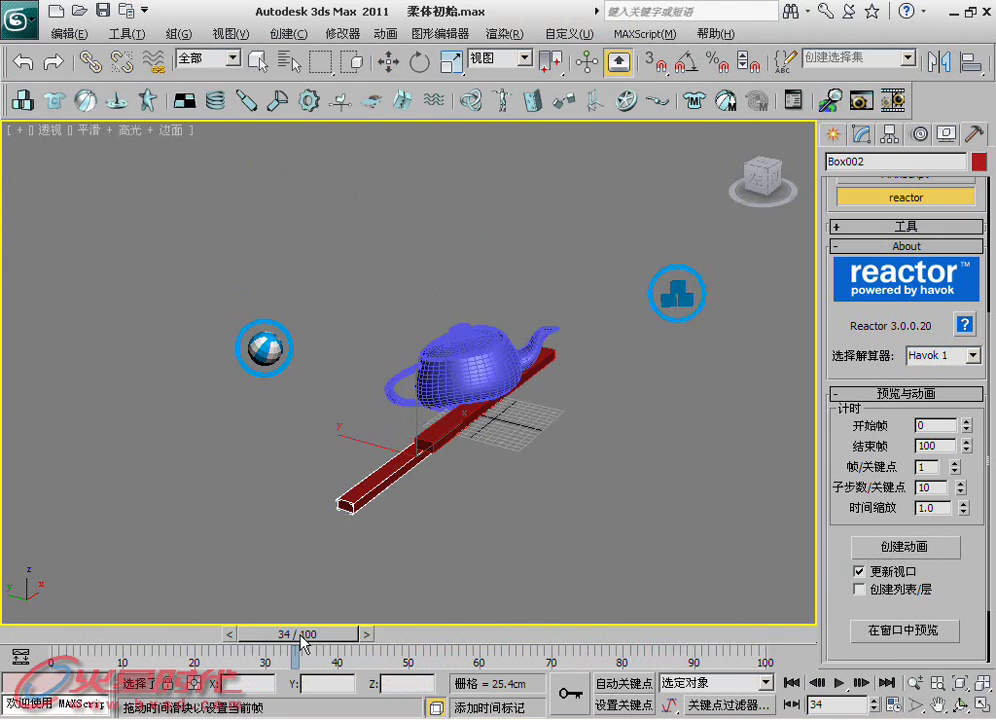
Play the baked animation and scrub the time slider back to frame 12
alt+middle_drag(568, 479, 527, 382)
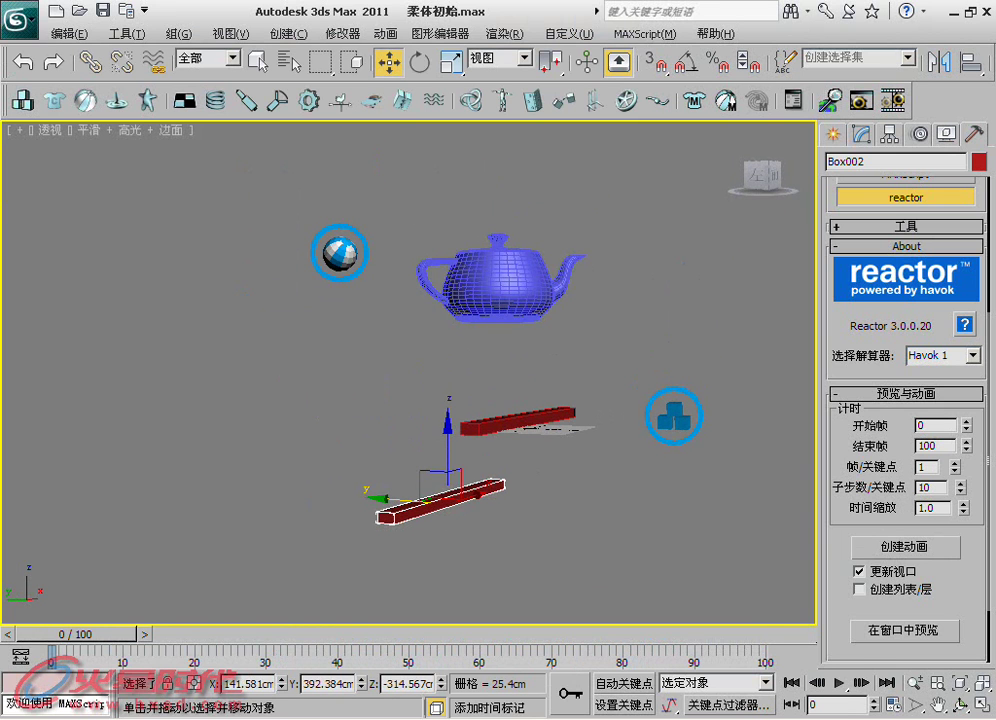
click(838, 683)
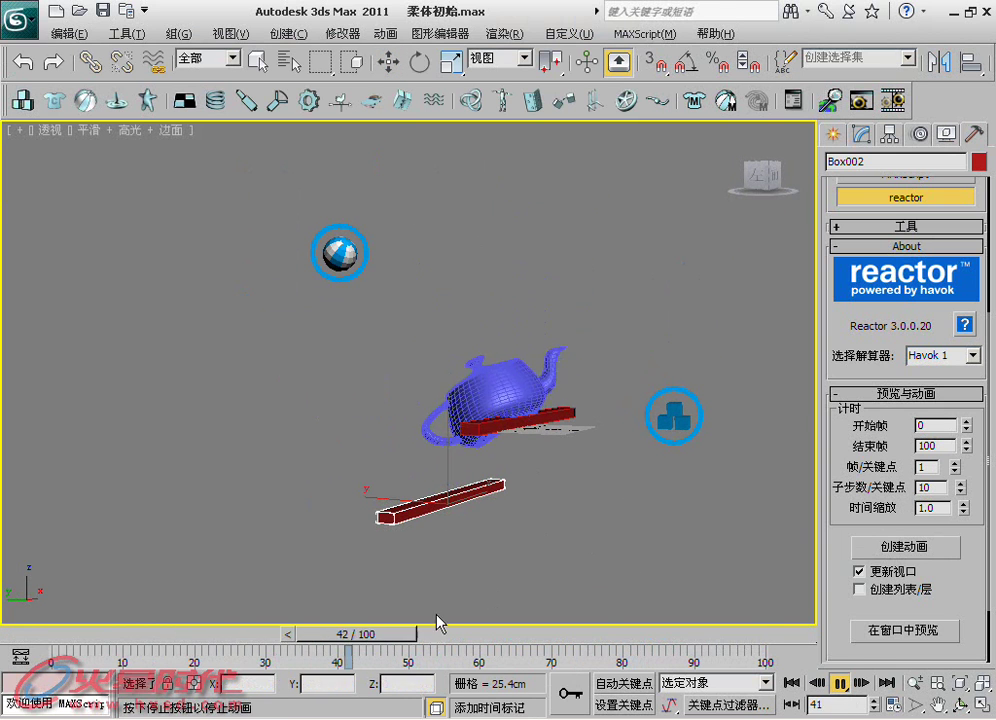
mouse_move(403, 642)
mouse_down()
mouse_move(45, 634)
mouse_move(430, 634)
mouse_move(138, 634)
mouse_up()
Select the teapot and show its soft-body constraint (约束) options in the Modify panel
key(w)
click(520, 380)
click(527, 302)
alt+middle_drag(527, 302, 287, 348)
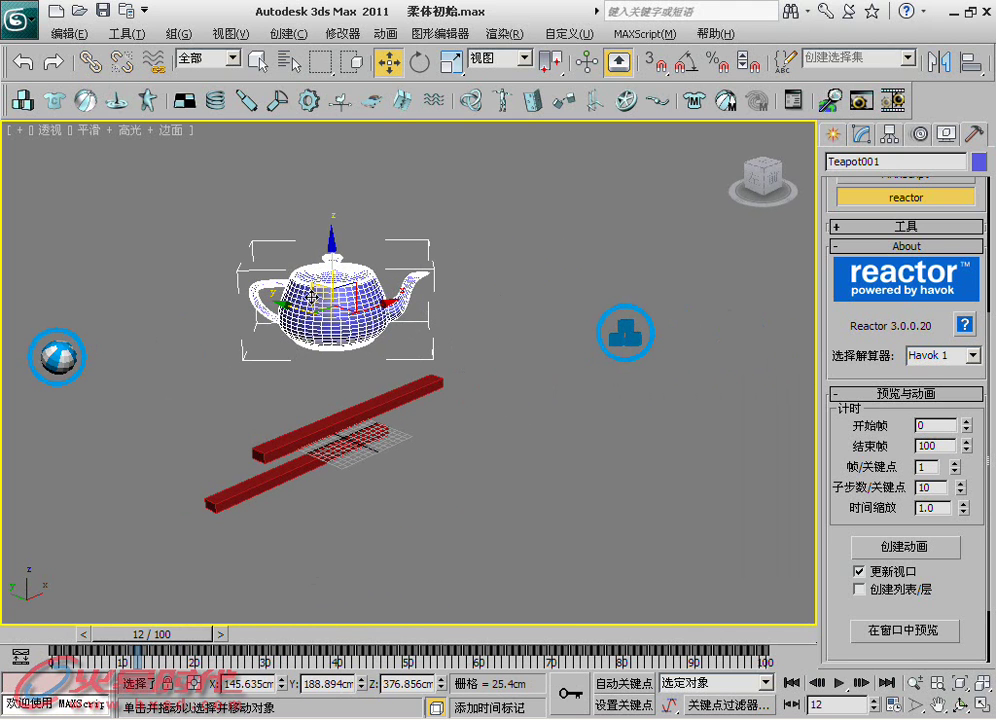
click(860, 133)
scroll(845, 445, down, 3)
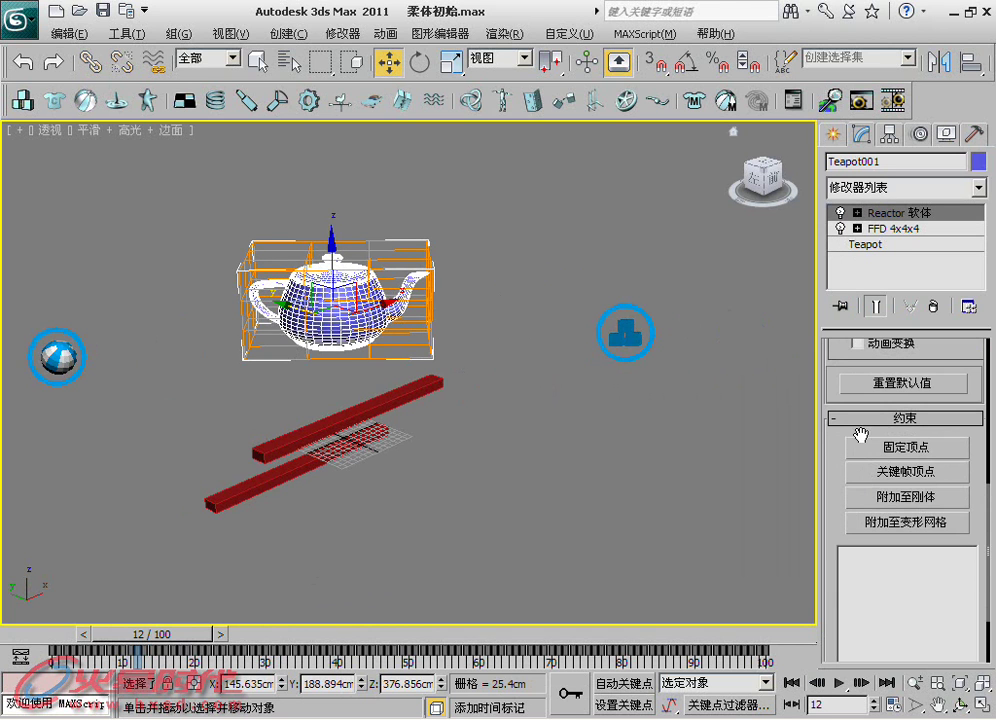
scroll(856, 430, up, 1)
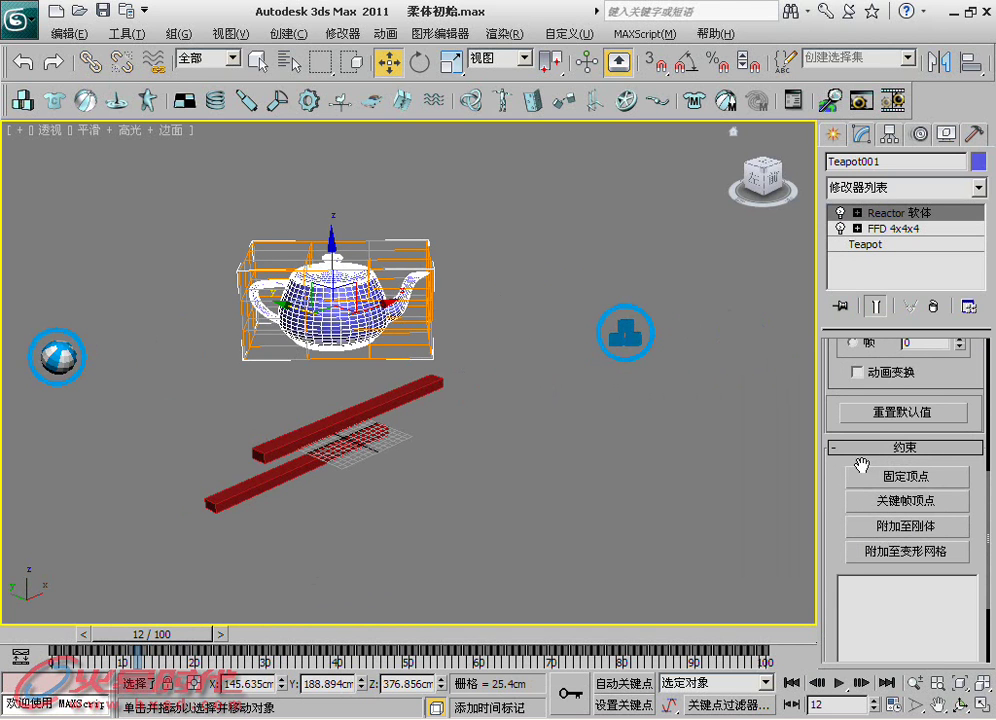
scroll(900, 500, down, 1)
scroll(897, 465, down, 1)
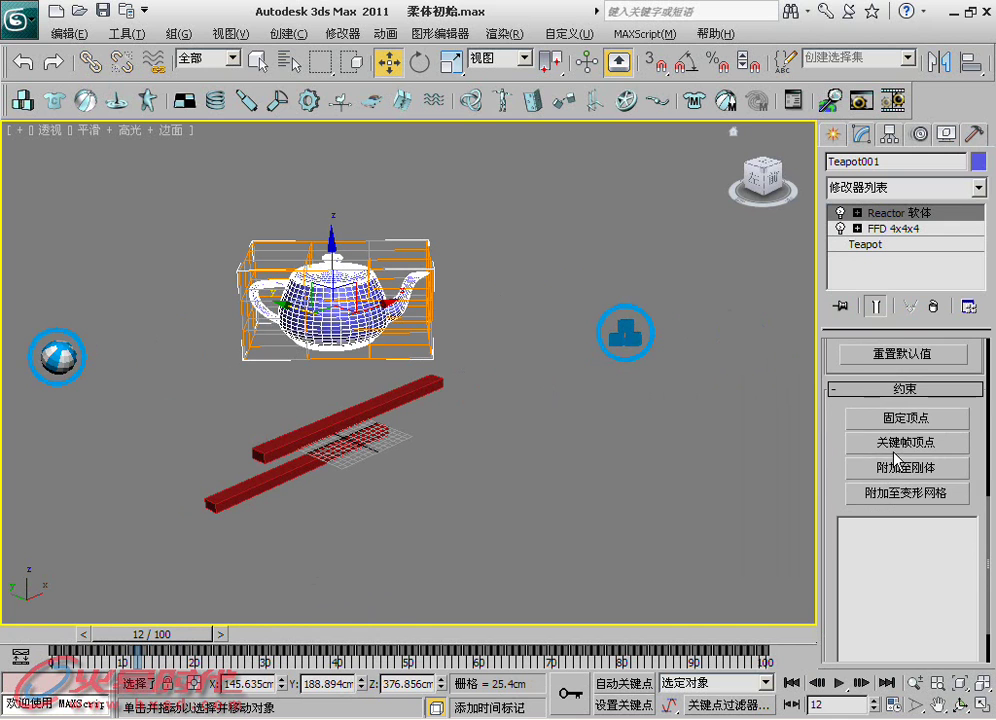
drag(838, 464, 840, 427)
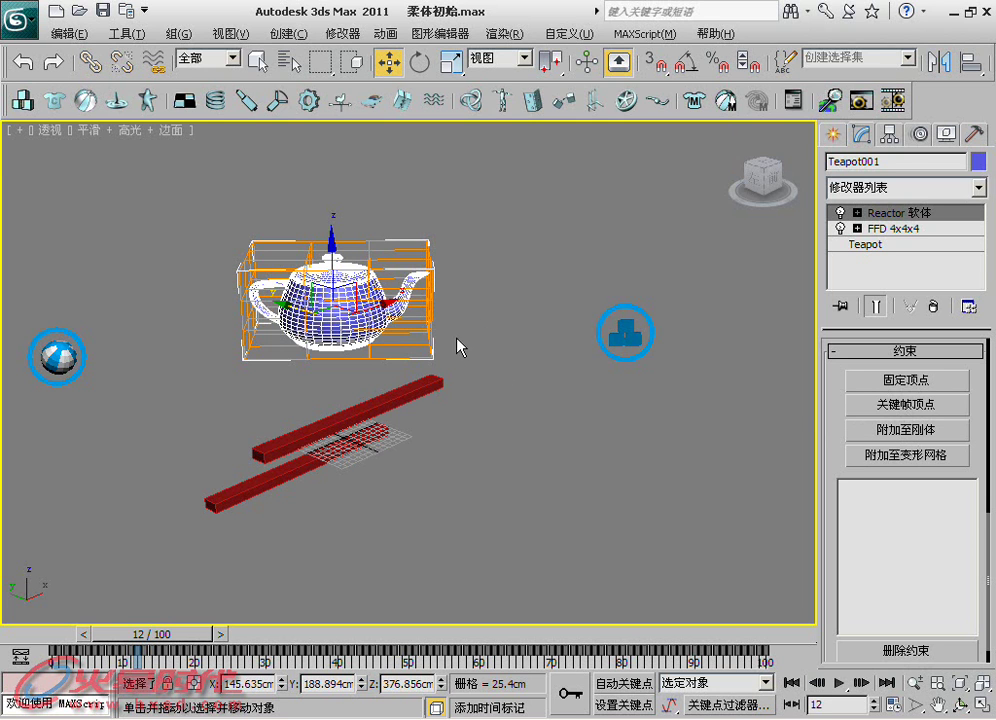
Delete every object in the scene
click(530, 357)
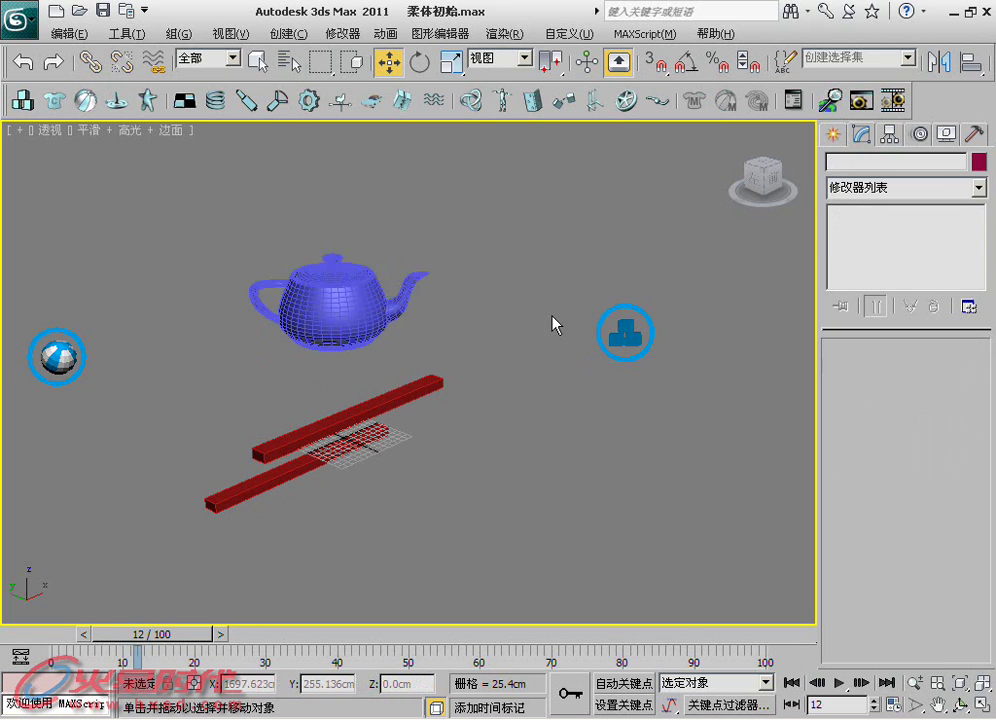
key(ctrl+a)
key(Delete)
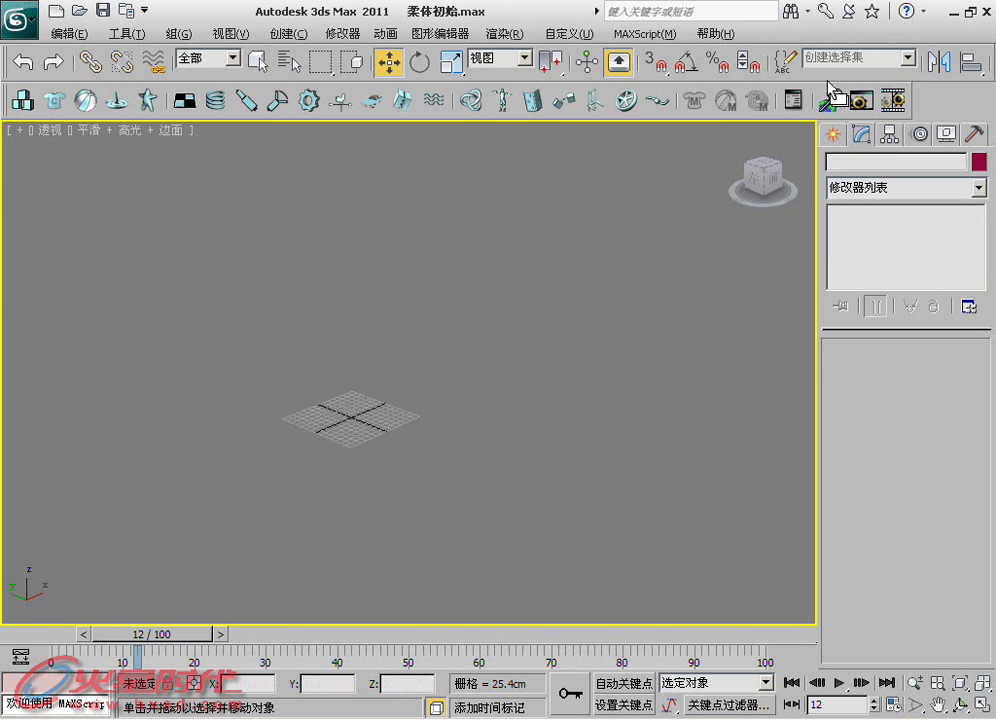
Create a sphere of radius 84.54 cm at the scene centre and select it
click(834, 134)
click(866, 279)
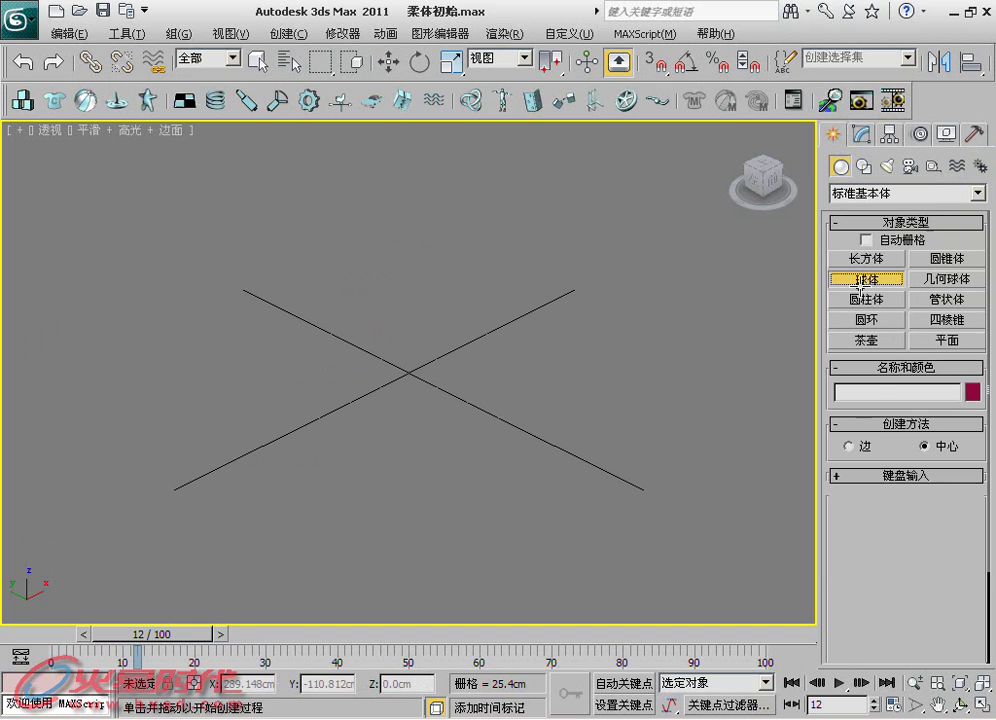
drag(400, 381, 441, 451)
alt+middle_drag(441, 451, 470, 440)
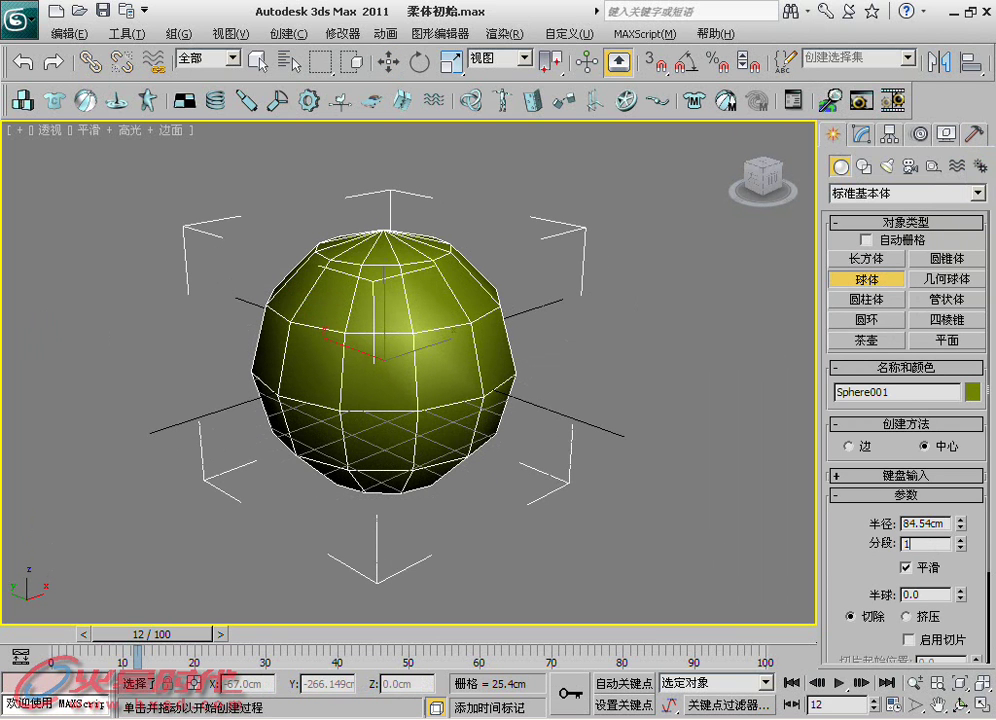
alt+middle_drag(460, 300, 445, 304)
key(w)
drag(524, 246, 250, 402)
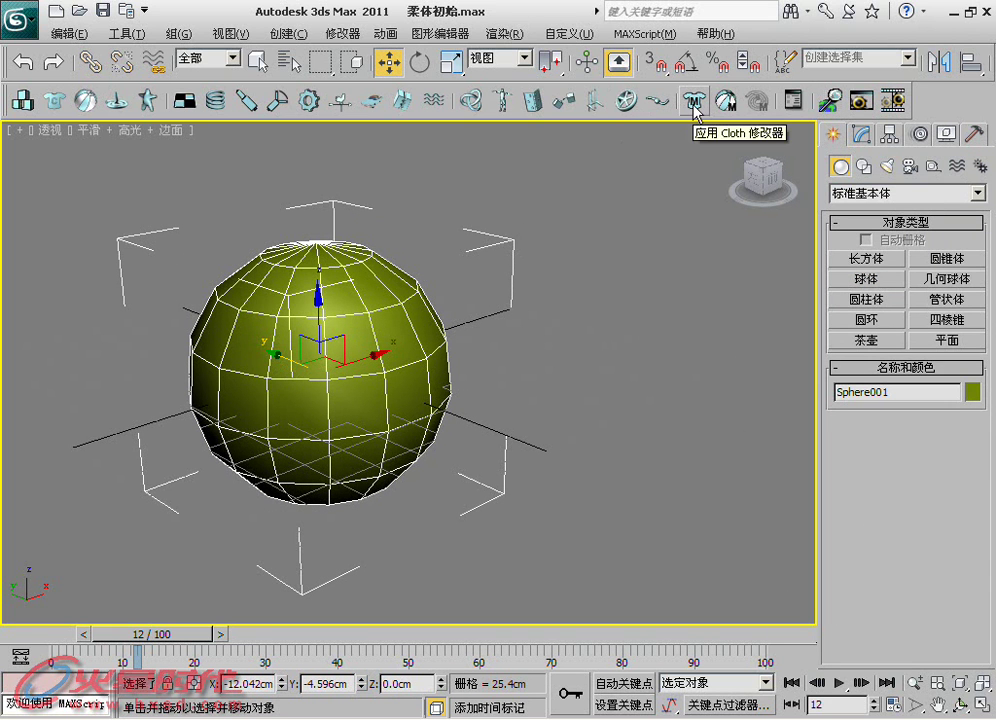
Make the sphere a Reactor soft body inside a new SBCollection
click(724, 101)
click(77, 106)
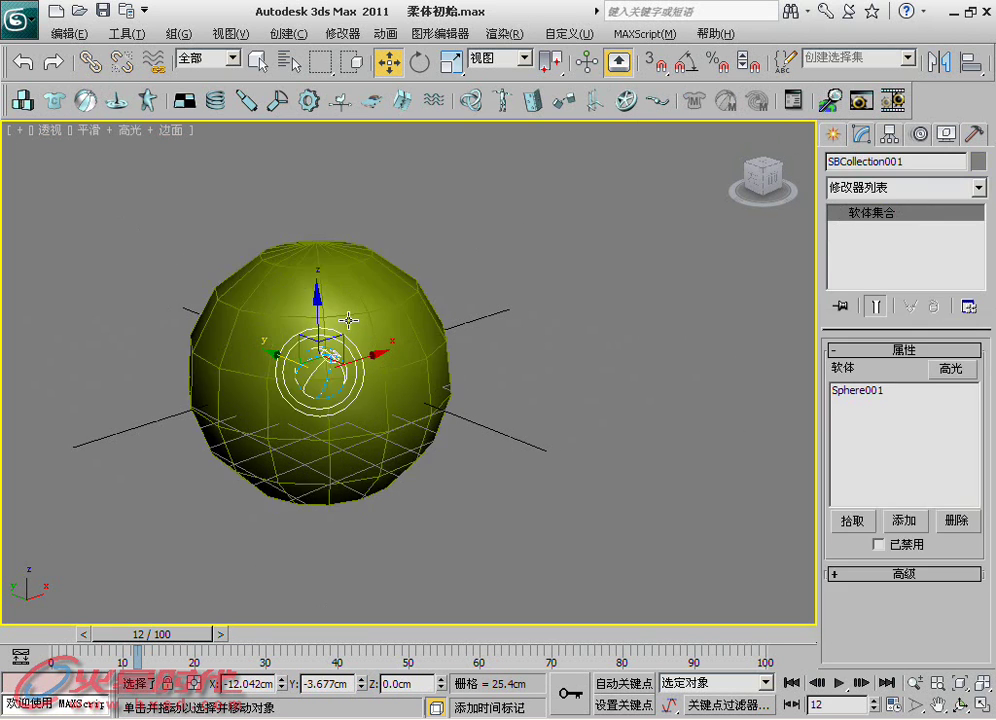
scroll(430, 355, down, 2)
right_click(507, 356)
click(481, 364)
drag(481, 364, 305, 405)
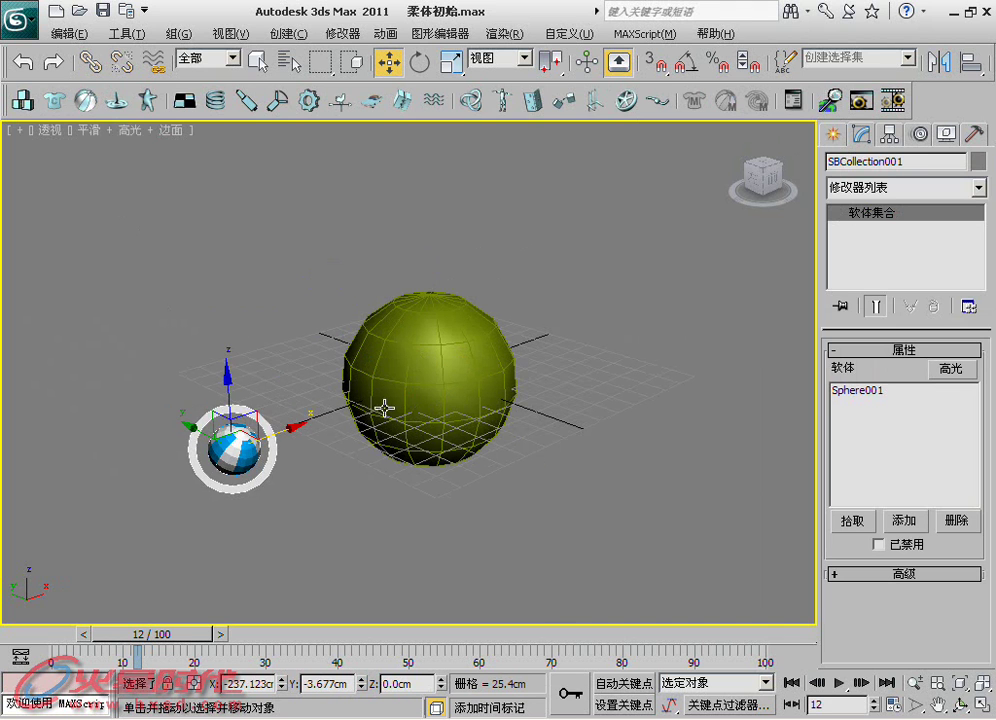
click(525, 402)
click(432, 377)
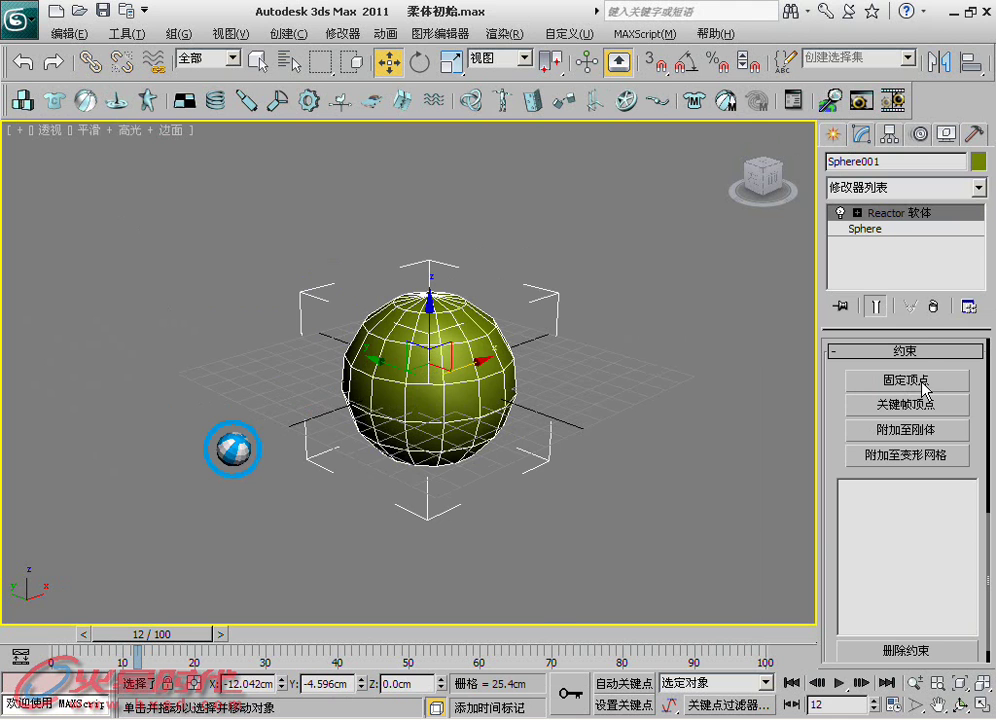
Pin the sphere's top vertices with Fix Vertices and open the Reactor real-time preview
click(879, 228)
scroll(500, 335, up, 5)
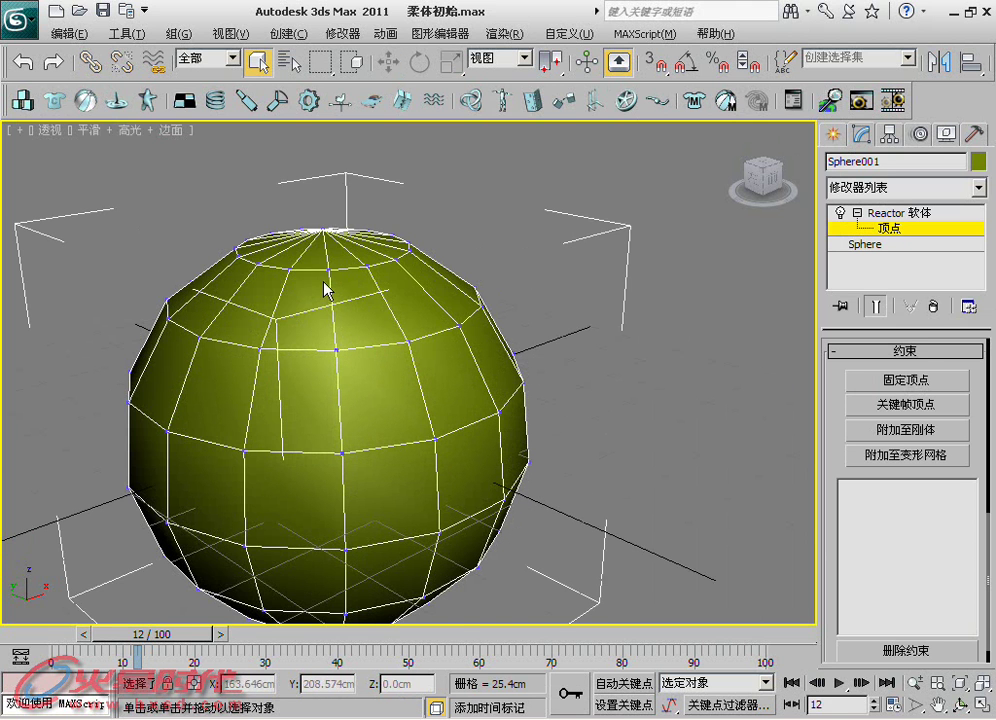
alt+middle_drag(327, 271, 343, 418)
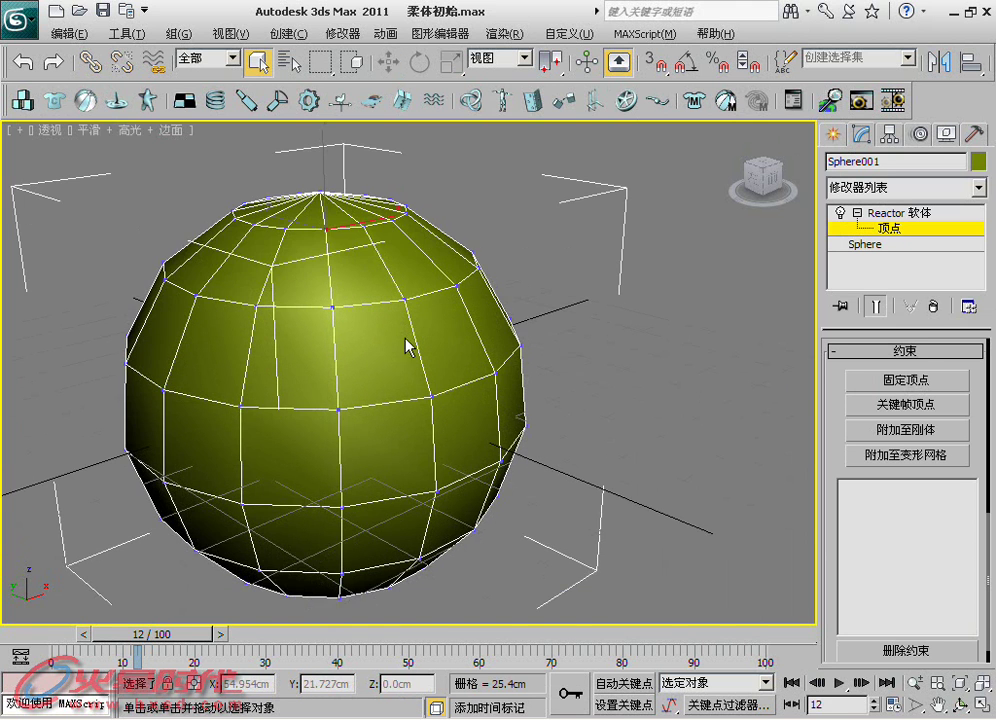
mouse_move(338, 233)
alt+middle_down()
mouse_move(345, 288)
mouse_move(285, 208)
alt+middle_up()
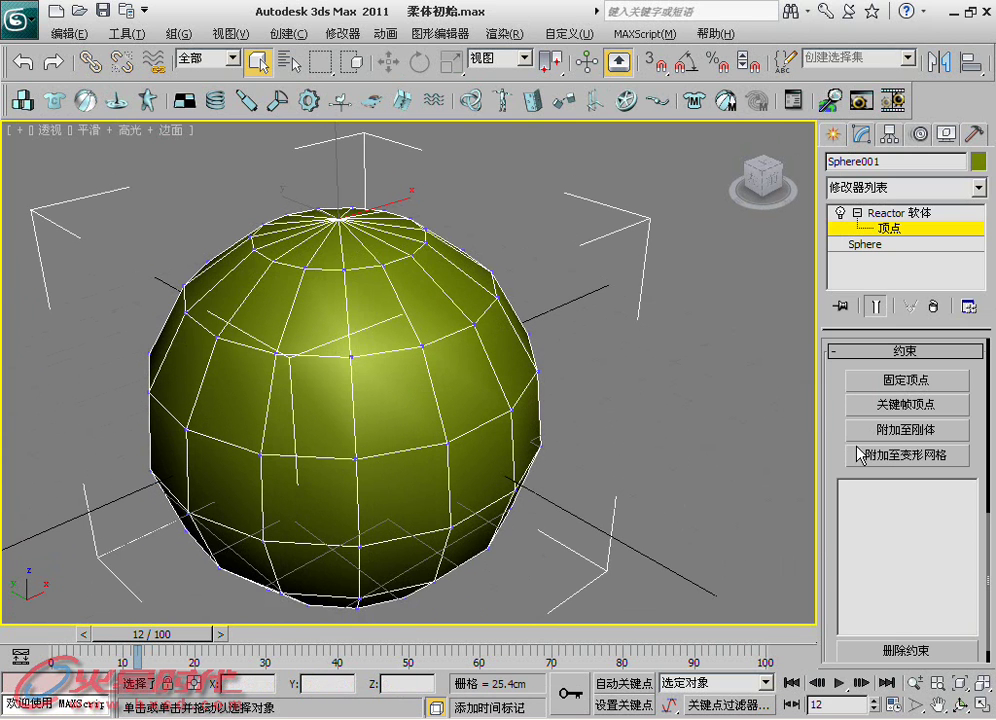
click(920, 388)
scroll(700, 296, down, 3)
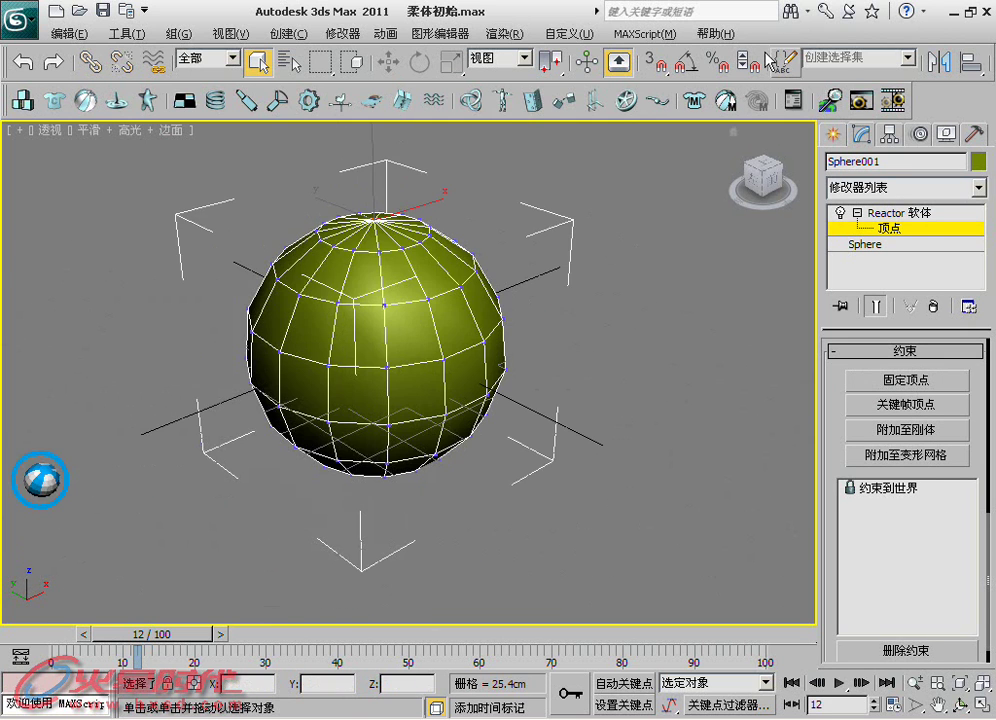
click(862, 102)
click(40, 36)
Play the simulation so the sphere sags into a teardrop, then close the preview
click(42, 47)
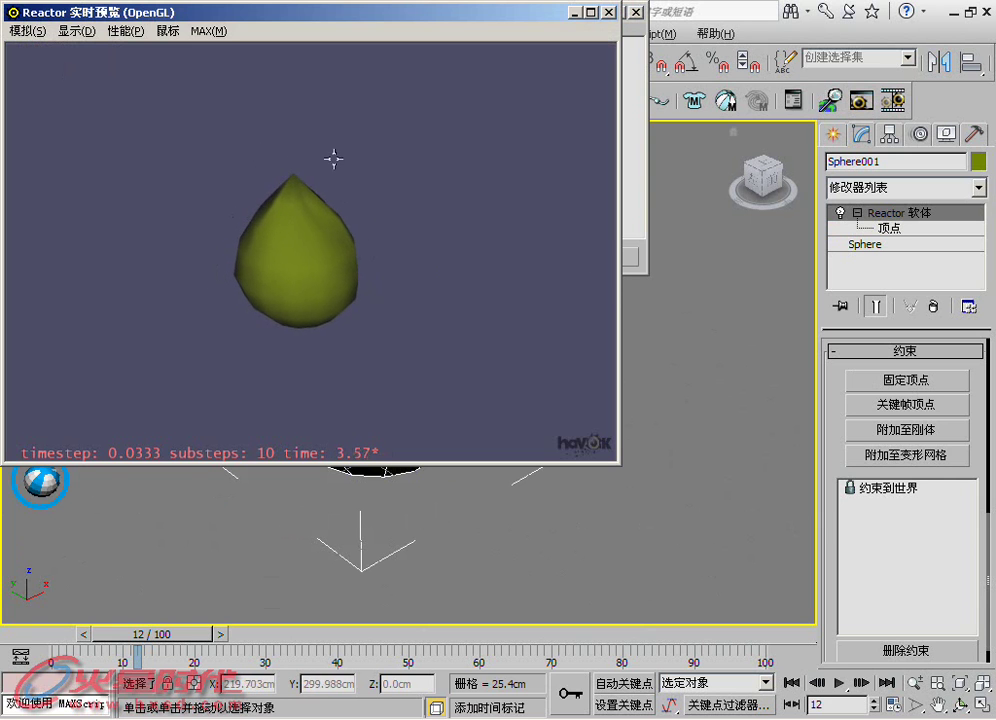
drag(300, 158, 290, 180)
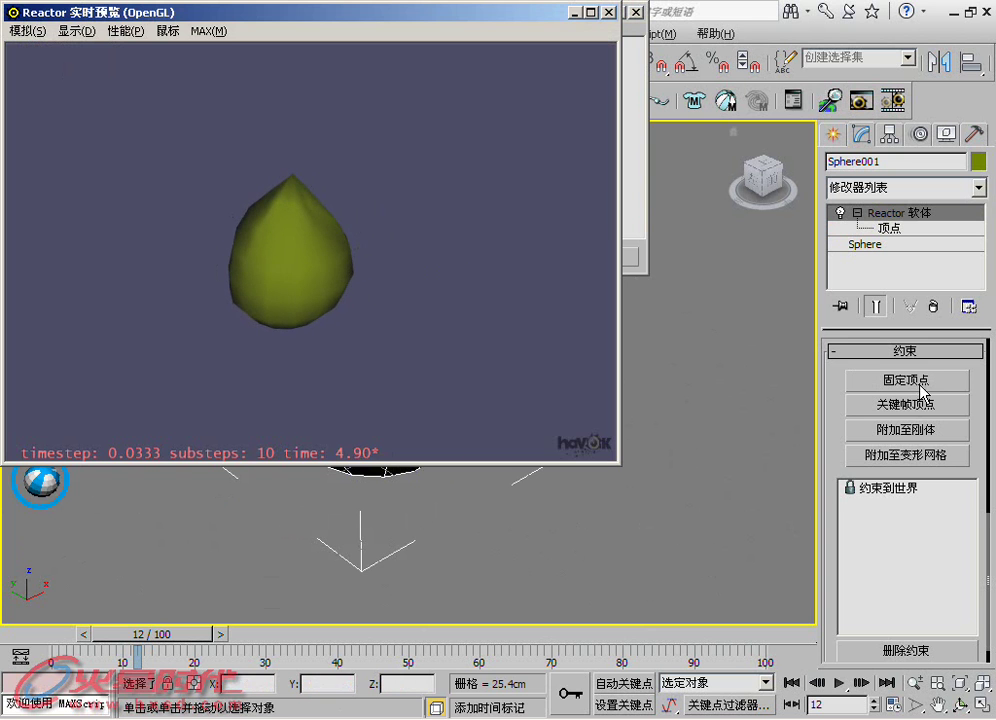
click(608, 12)
click(589, 256)
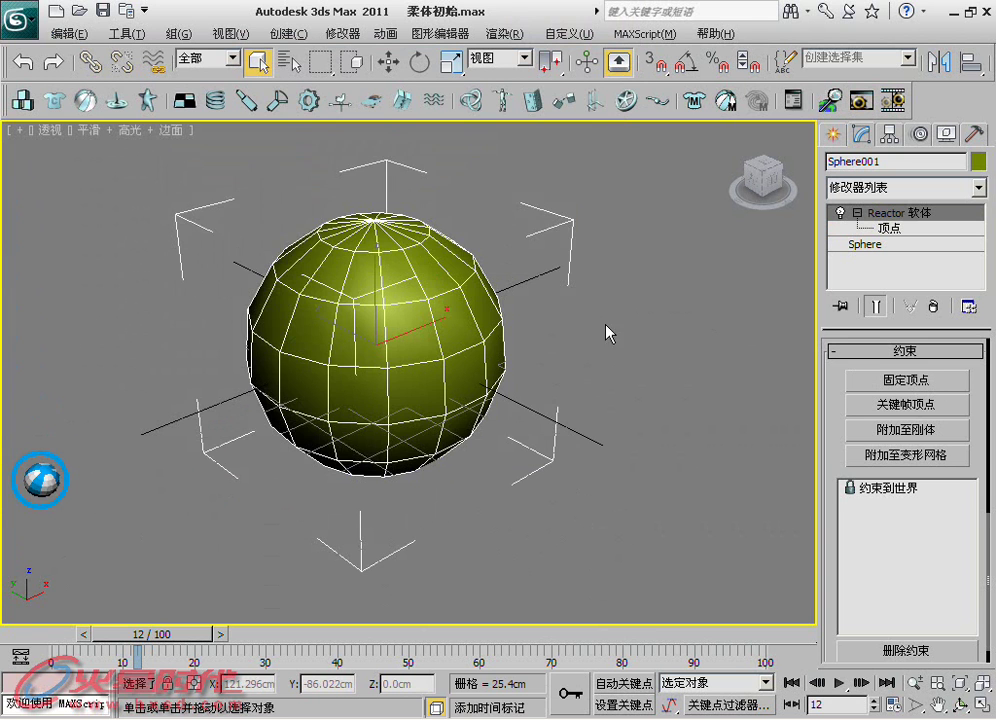
Reselect the sphere and return the time slider to frame 0
click(598, 291)
click(361, 204)
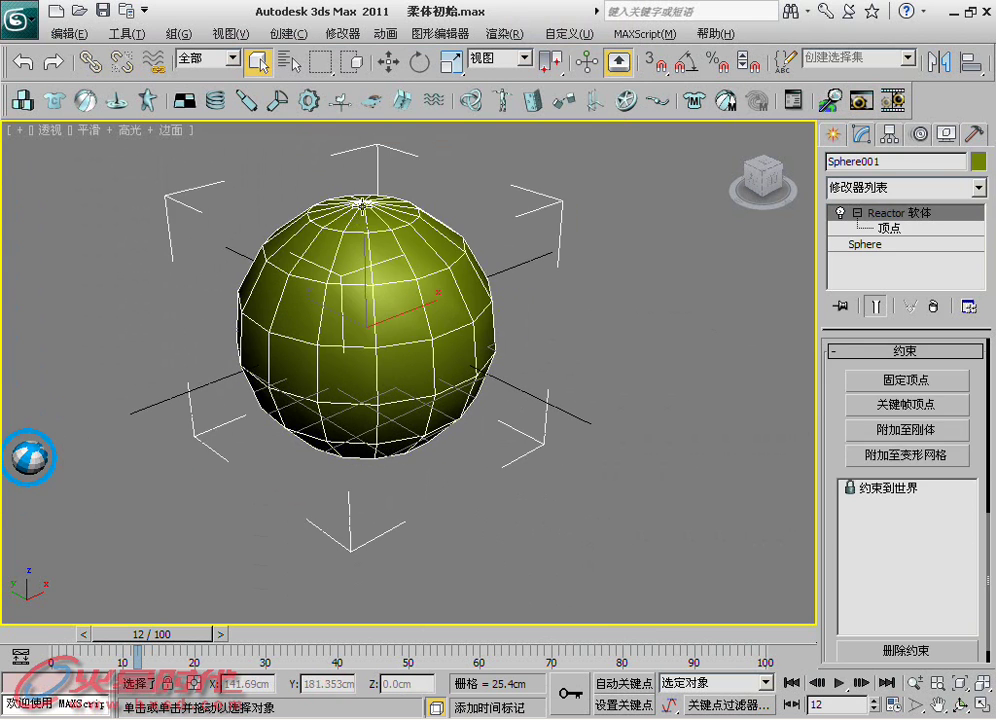
drag(150, 638, 72, 636)
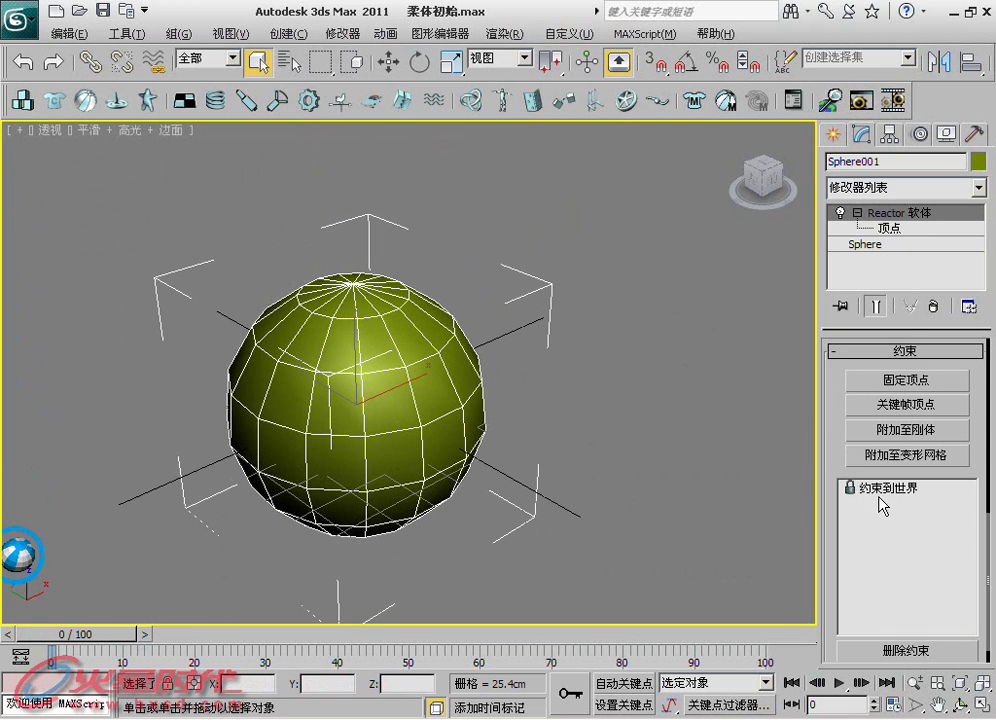
Remove the soft-body modifier and convert the sphere to an Editable Poly at vertex level
click(932, 307)
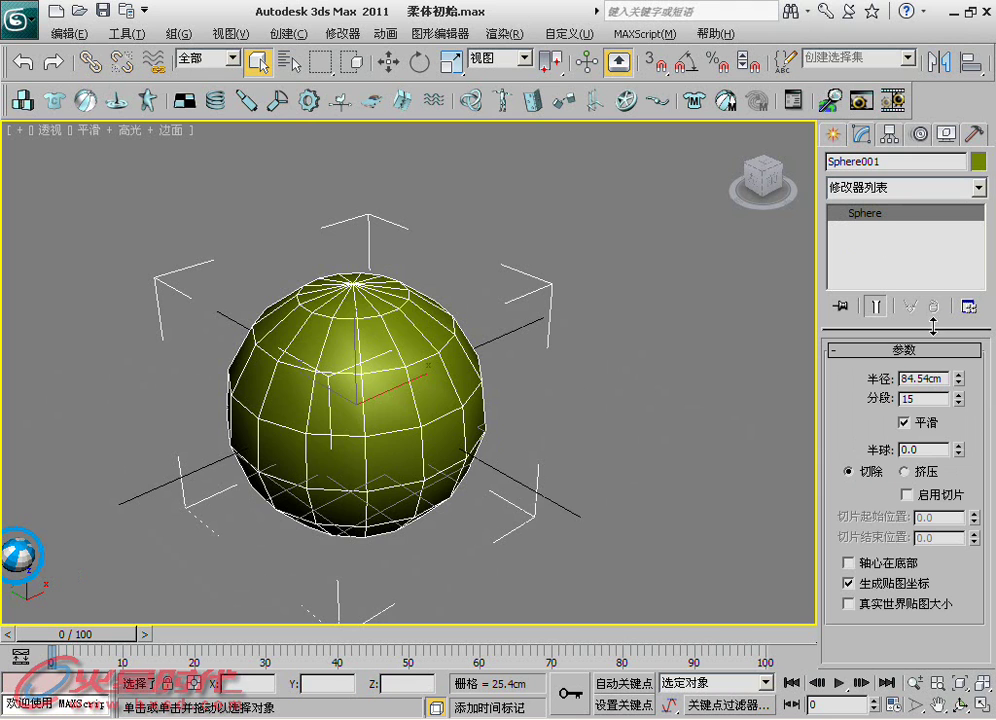
right_click(412, 330)
click(510, 503)
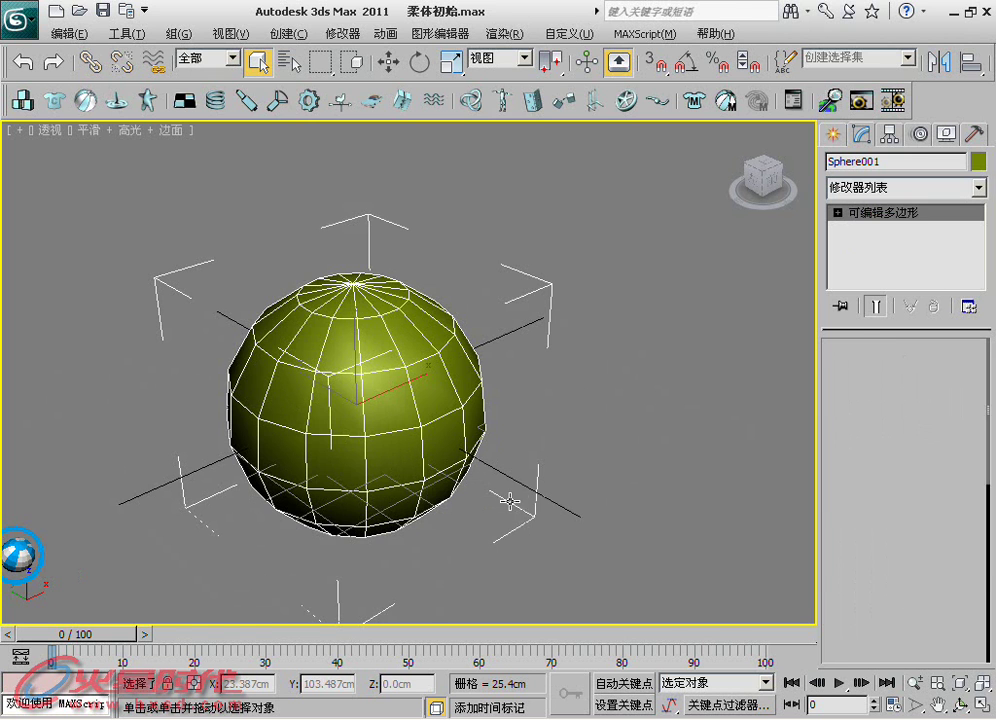
key(1)
right_click(362, 318)
click(372, 326)
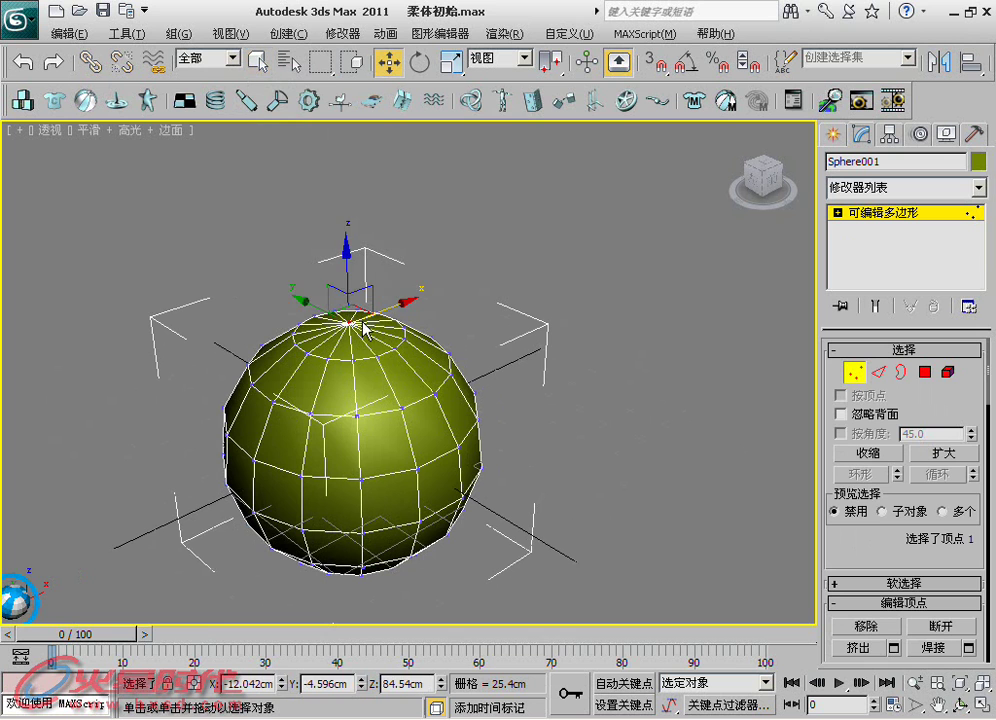
With Auto Key on, raise the top vertex into a cone peak at frame 30
click(279, 635)
mouse_move(343, 277)
mouse_down()
mouse_move(343, 166)
mouse_move(331, 118)
mouse_up()
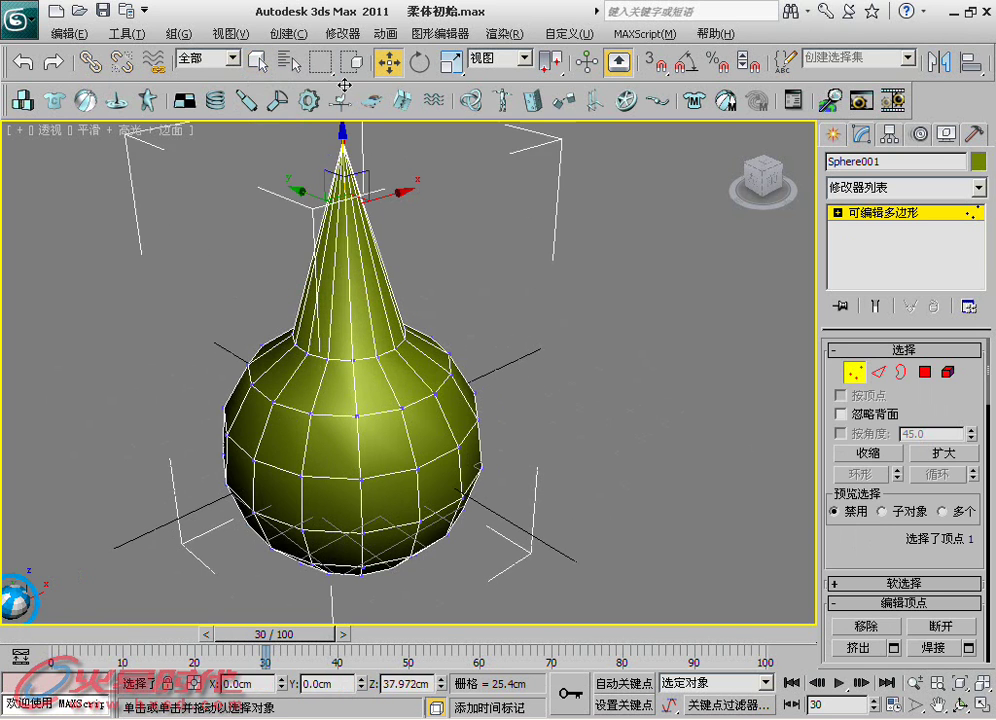
click(342, 634)
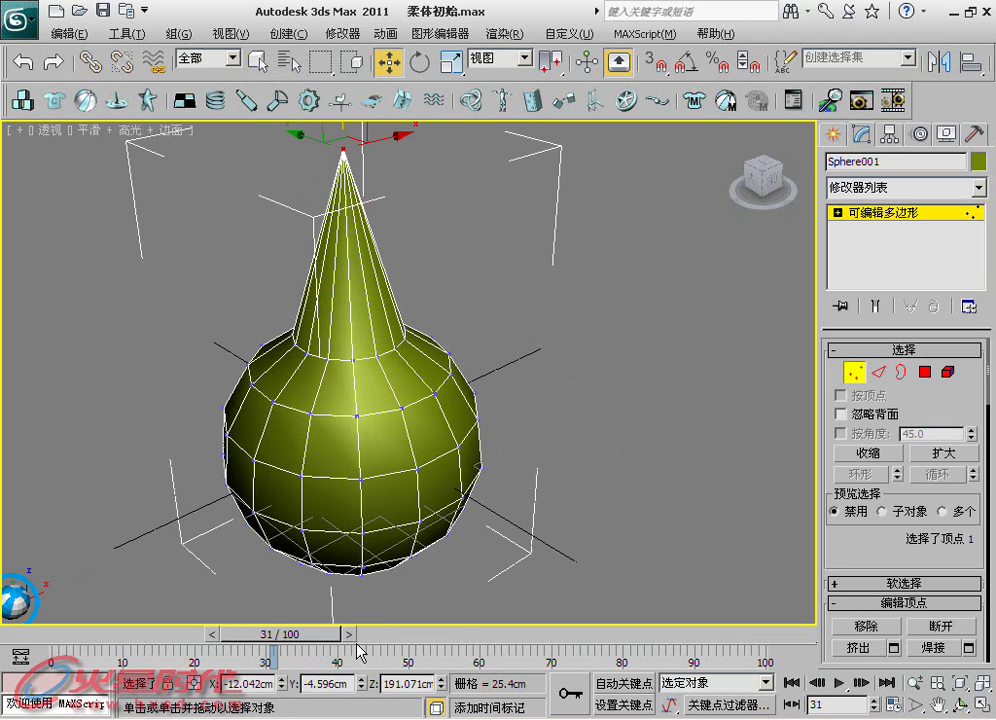
key(ctrl+z)
key(ctrl+z)
click(614, 684)
drag(343, 272, 341, 112)
click(460, 642)
Key the cone tip shifting up-right at frame 49 and dropping back down at frame 59
drag(302, 641, 414, 641)
key(w)
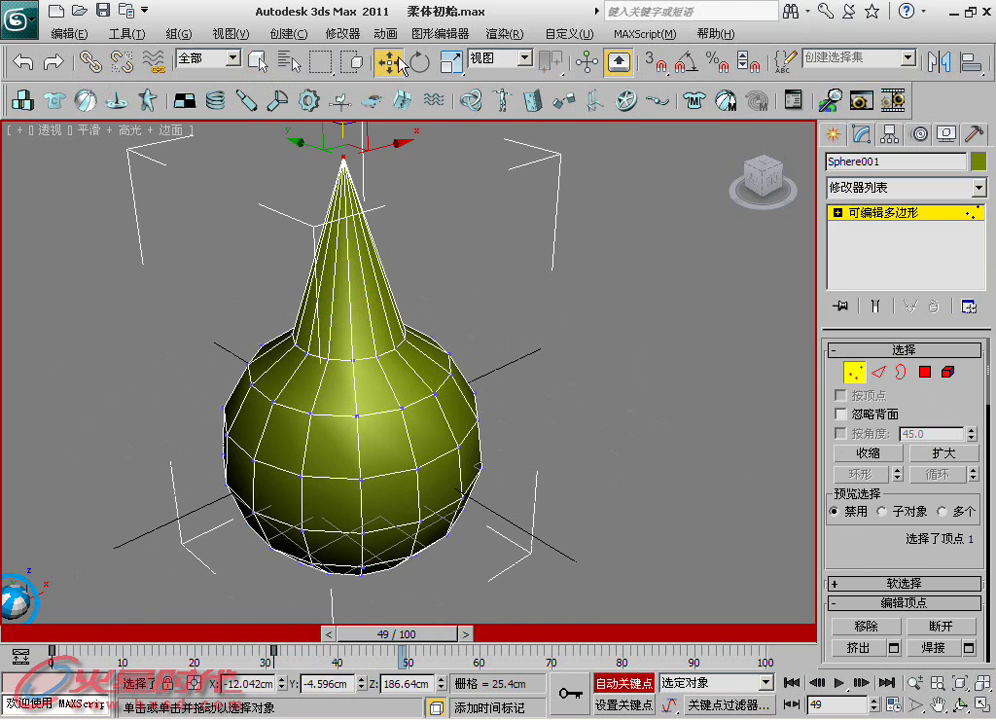
drag(385, 143, 587, 108)
drag(400, 634, 515, 640)
scroll(500, 437, down, 3)
scroll(485, 330, down, 1)
drag(459, 249, 463, 327)
Scrub through the tip animation, turn Auto Key off and clear the vertex selection
mouse_move(475, 640)
mouse_down()
mouse_move(68, 634)
mouse_move(521, 627)
mouse_move(10, 632)
mouse_up()
click(614, 686)
click(471, 491)
Make the whole sphere a Reactor Soft Body with a Keyframe Vertices constraint on its vertices
scroll(378, 415, up, 3)
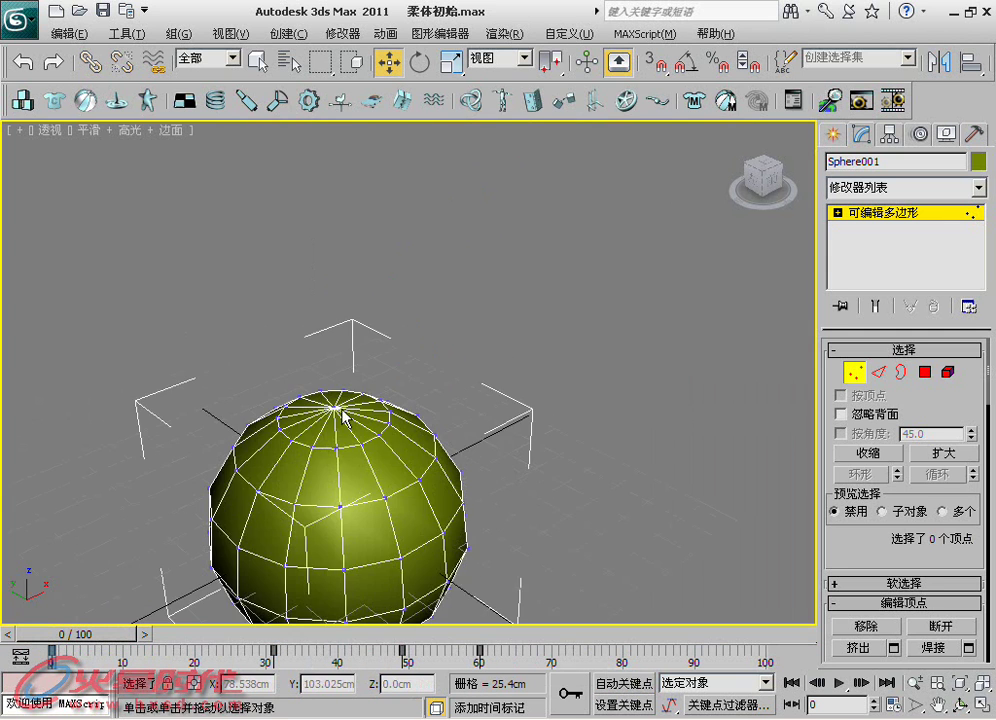
scroll(320, 442, up, 2)
click(855, 372)
drag(529, 300, 407, 422)
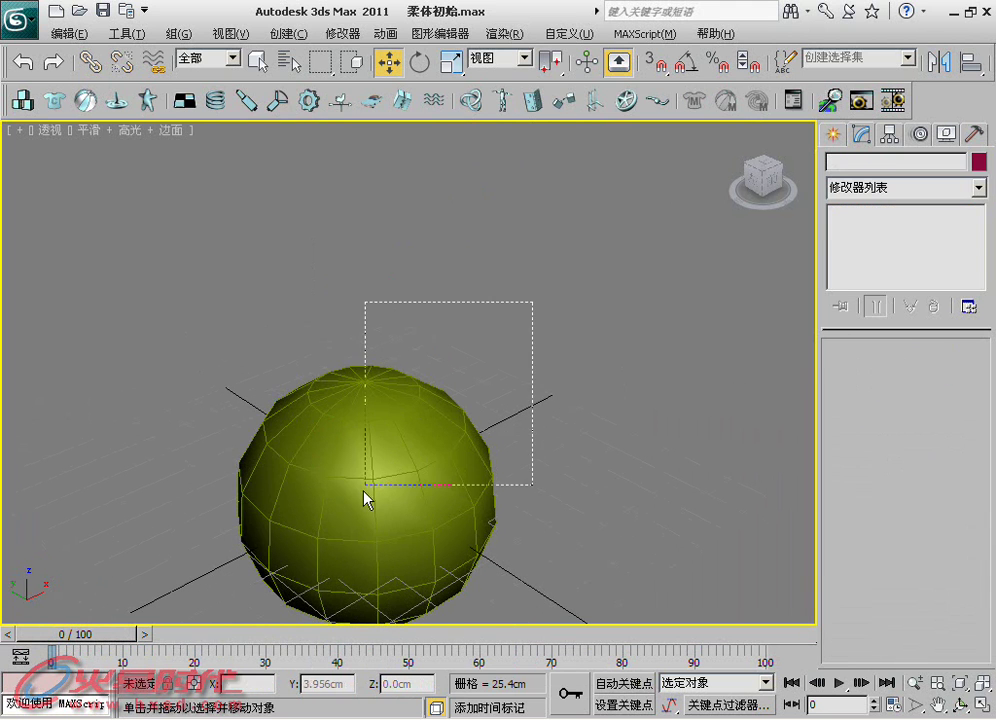
click(729, 102)
click(857, 213)
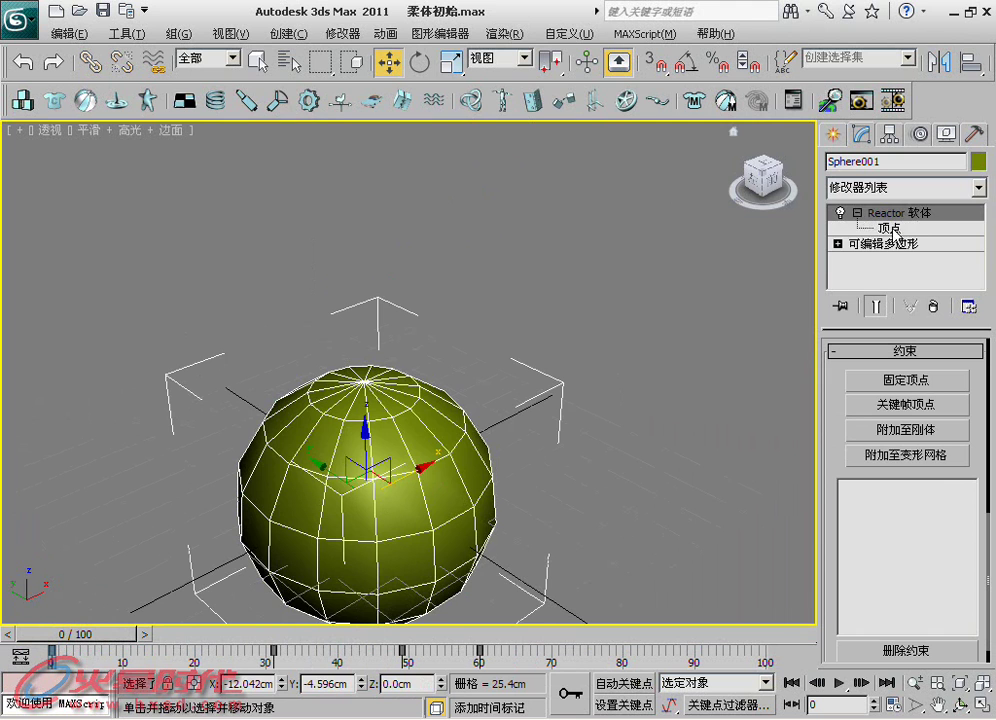
click(889, 228)
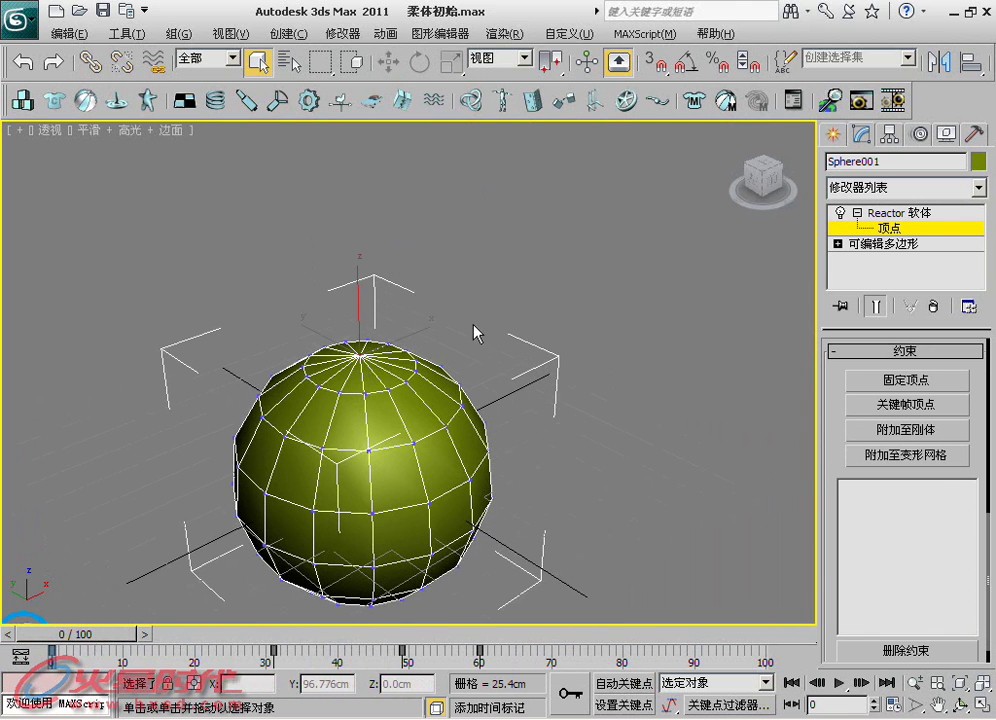
alt+middle_drag(432, 330, 736, 398)
click(912, 405)
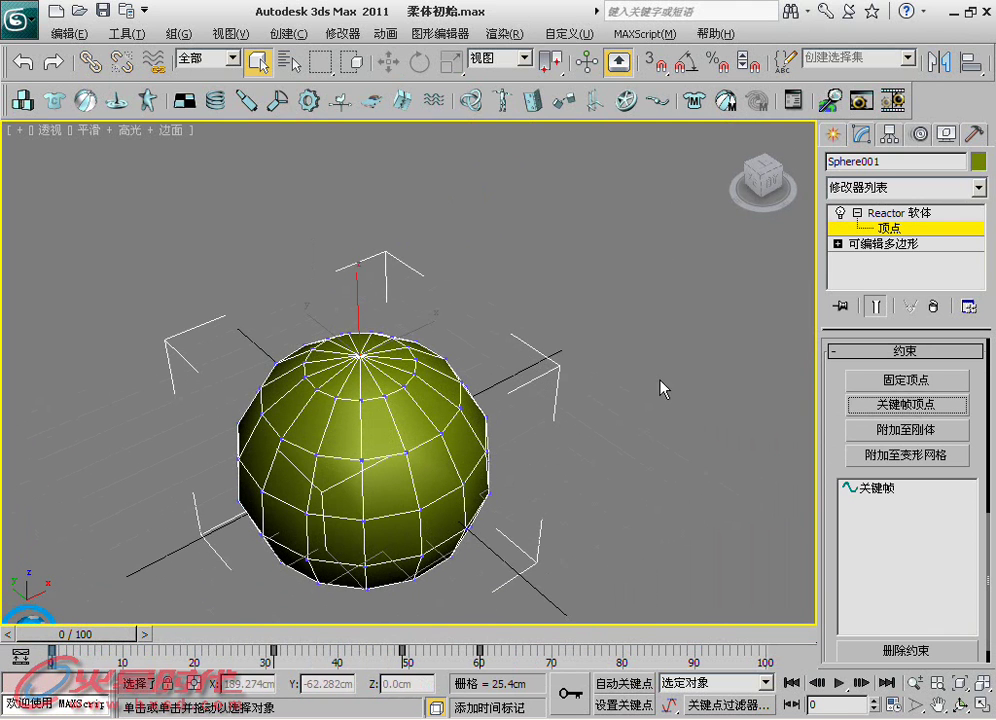
Play the soft-body simulation in the Reactor preview window, then close it
click(860, 104)
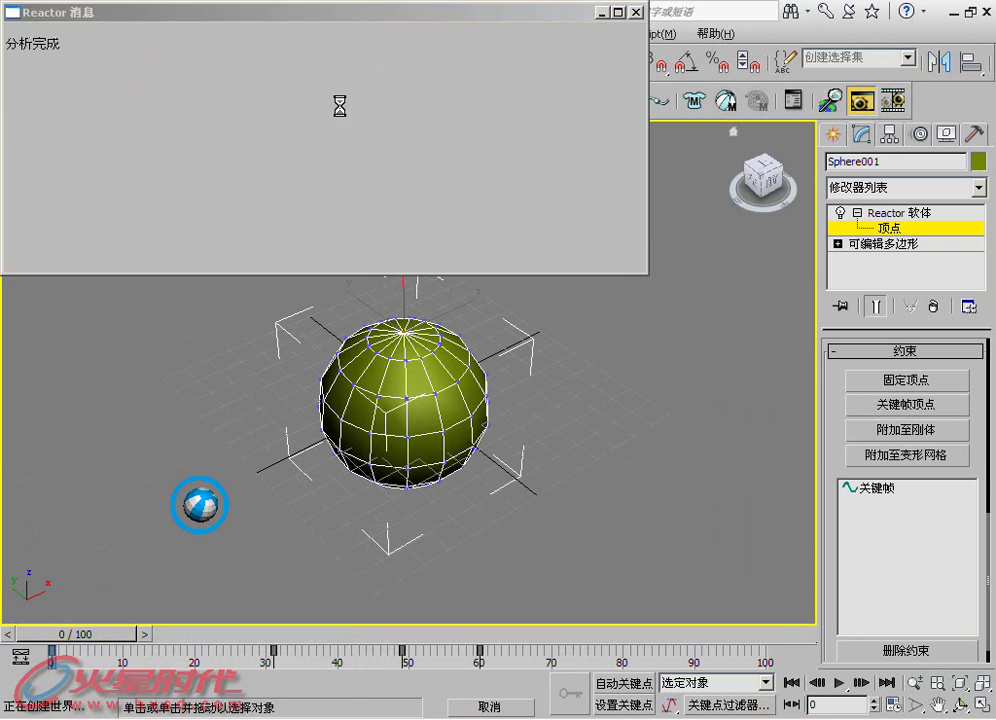
key(p)
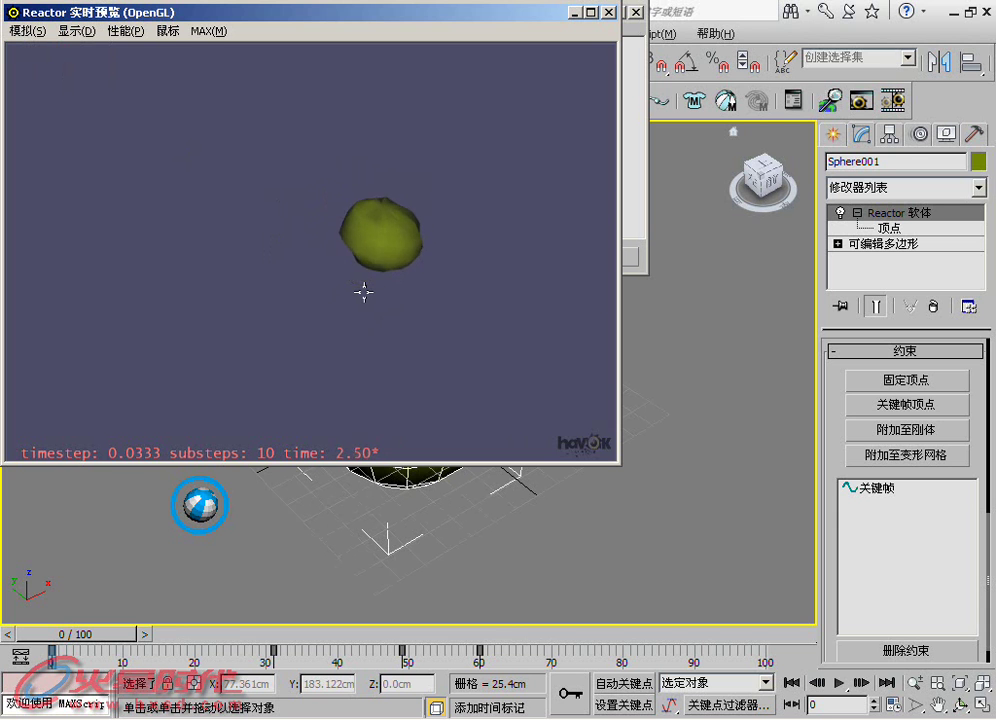
click(634, 12)
click(634, 12)
alt+middle_drag(470, 396, 371, 254)
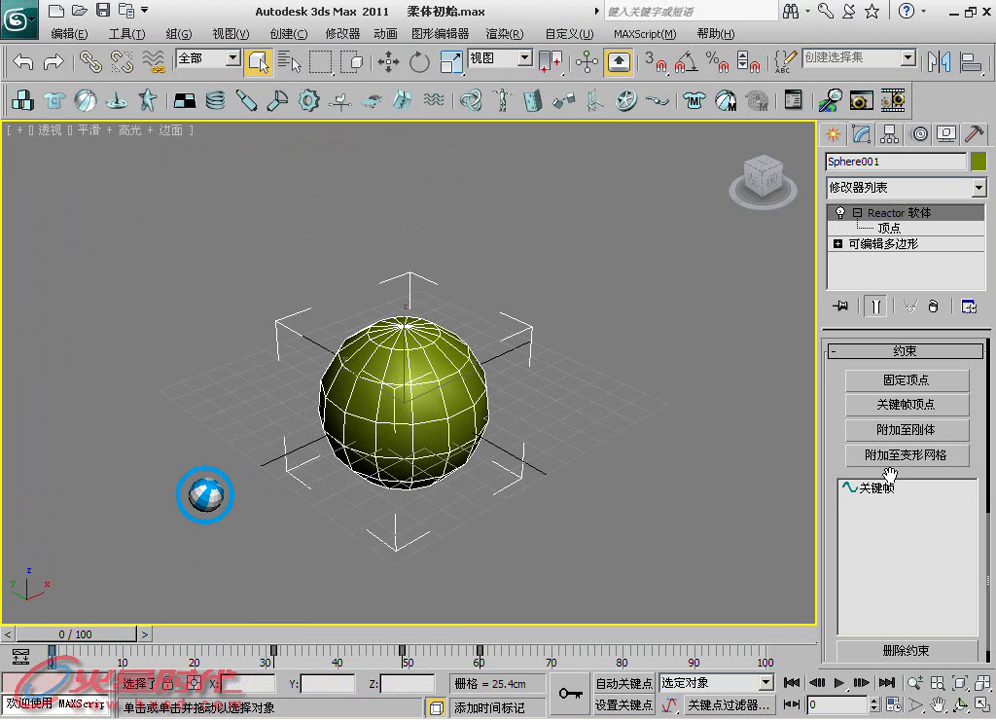
Delete the soft body's keyframe constraint and create a small box near the sphere
scroll(888, 490, down, 2)
click(891, 627)
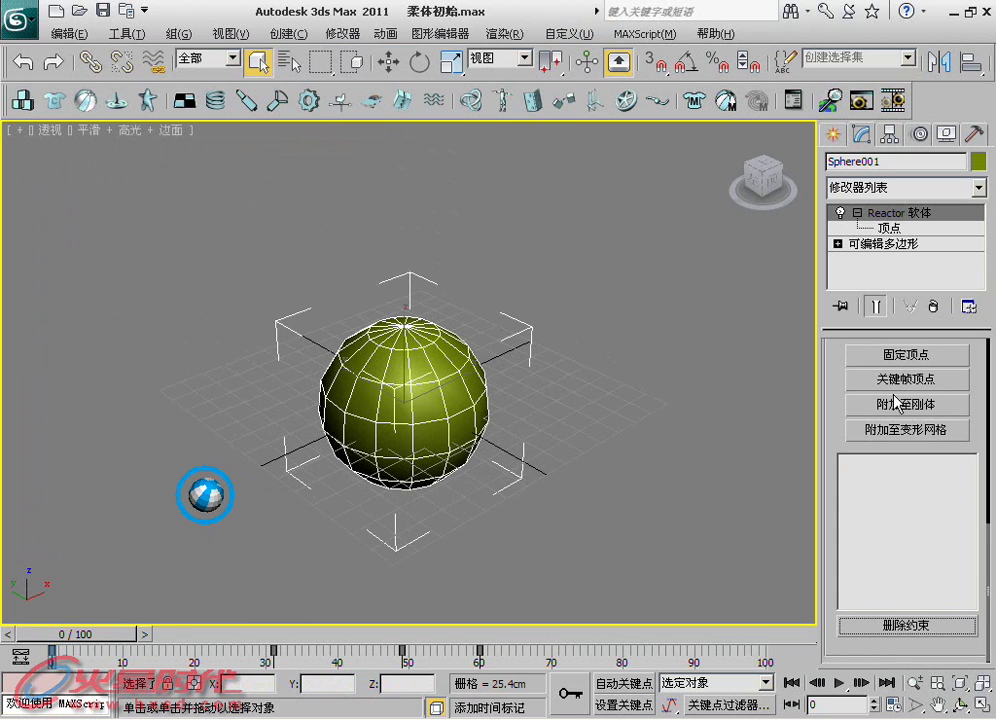
alt+middle_drag(545, 385, 518, 389)
click(831, 133)
click(858, 260)
drag(457, 505, 476, 527)
right_click(476, 527)
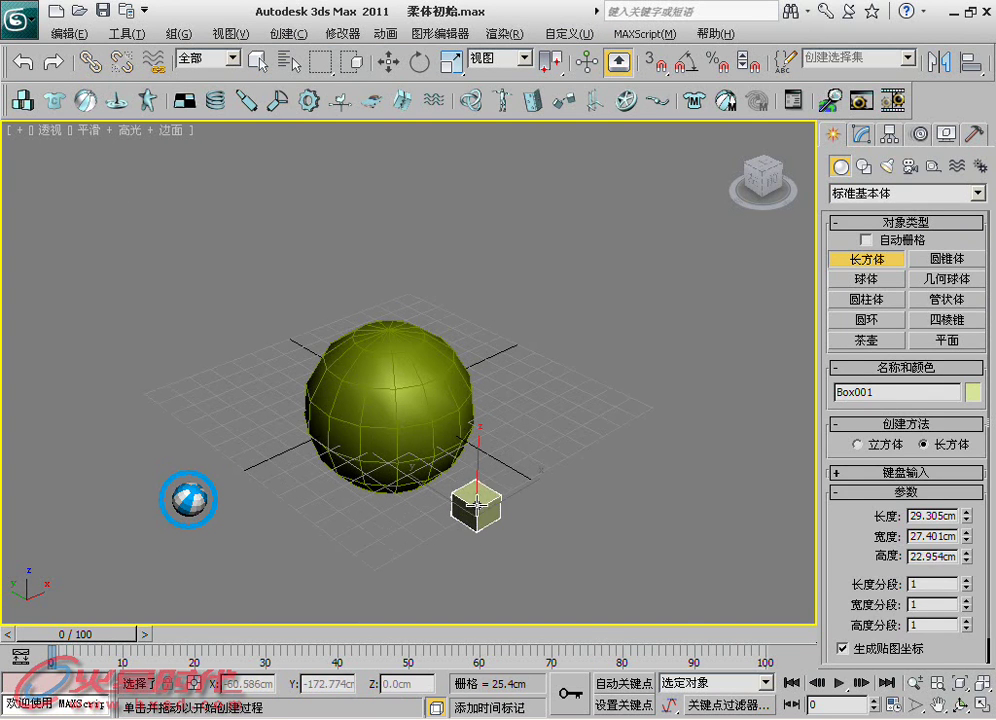
right_click(476, 505)
Lift the new box up above the sphere
right_click(462, 470)
click(490, 483)
mouse_move(479, 470)
mouse_down()
mouse_move(466, 196)
mouse_move(511, 269)
mouse_move(453, 294)
mouse_up()
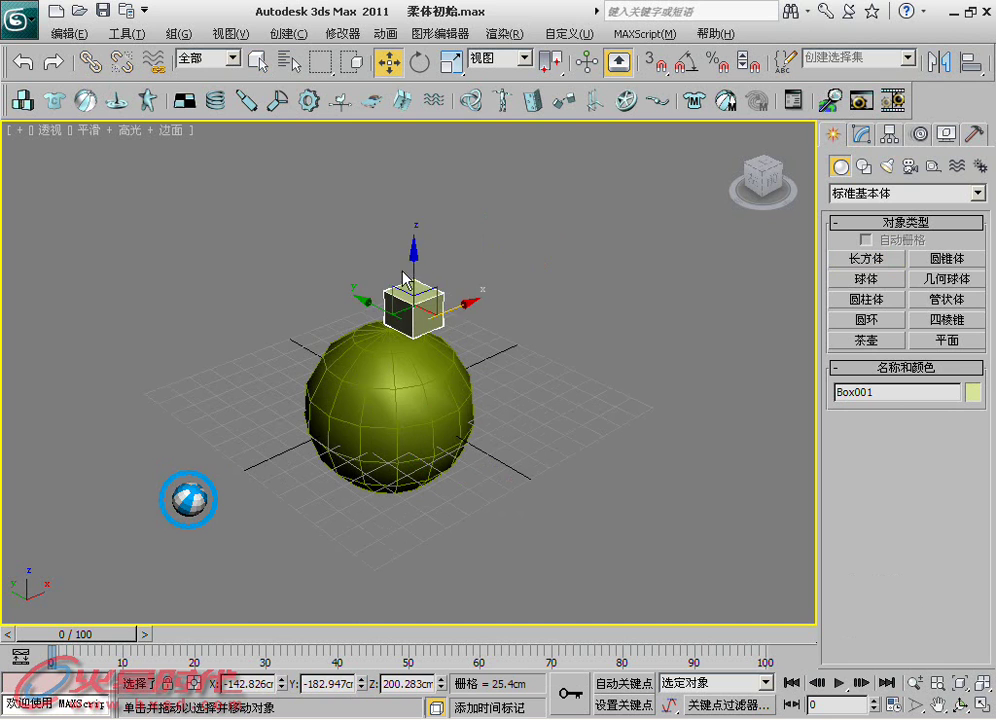
Select the sphere and scrub through its animation, returning to the first frame
click(427, 421)
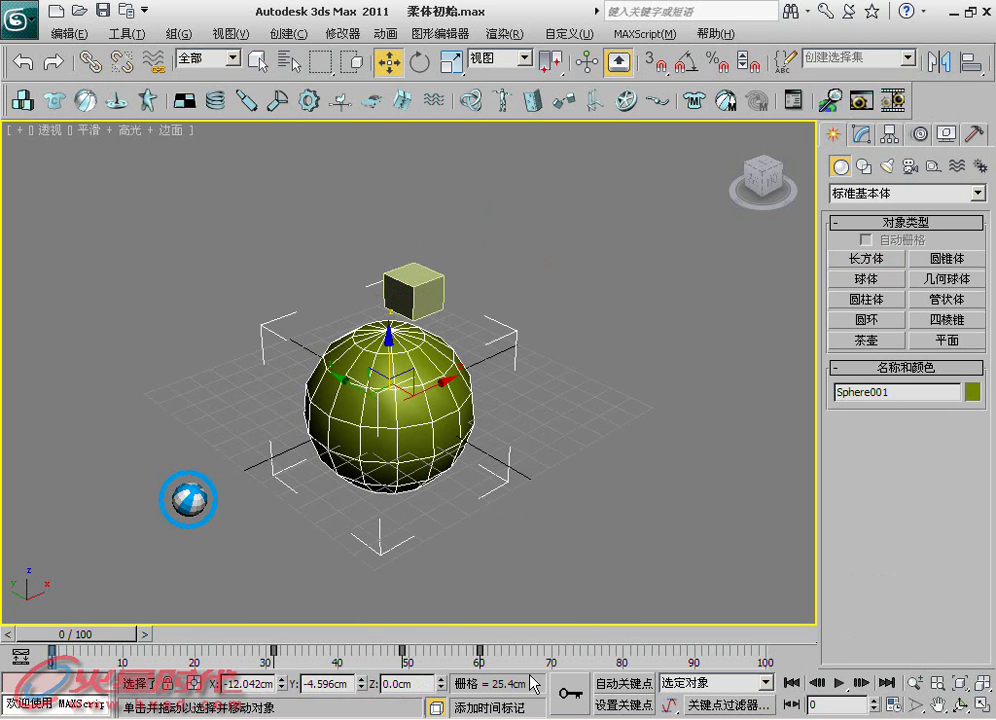
drag(520, 660, 533, 662)
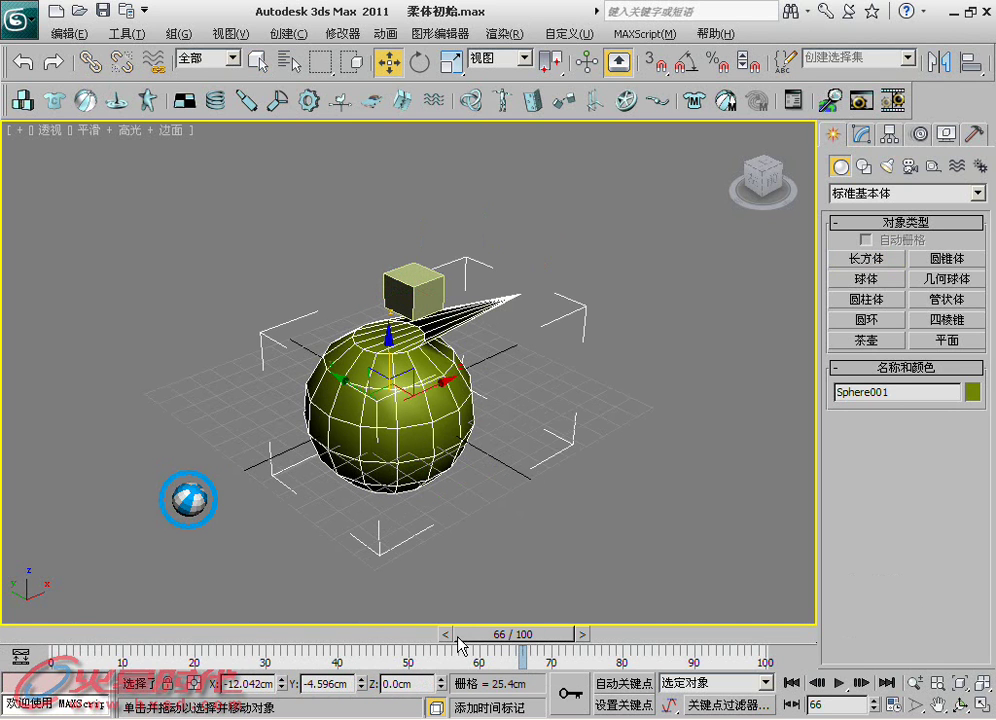
key(Home)
drag(370, 643, 586, 640)
key(Home)
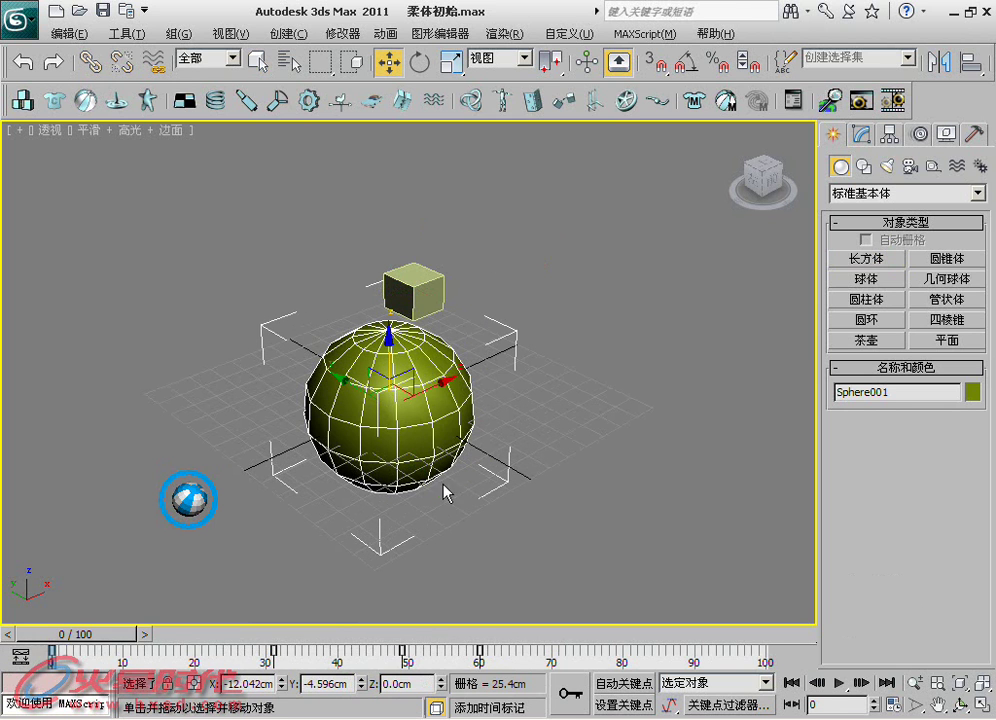
Adjust the view around the sphere and box, then select the box
scroll(352, 309, up, 3)
click(395, 298)
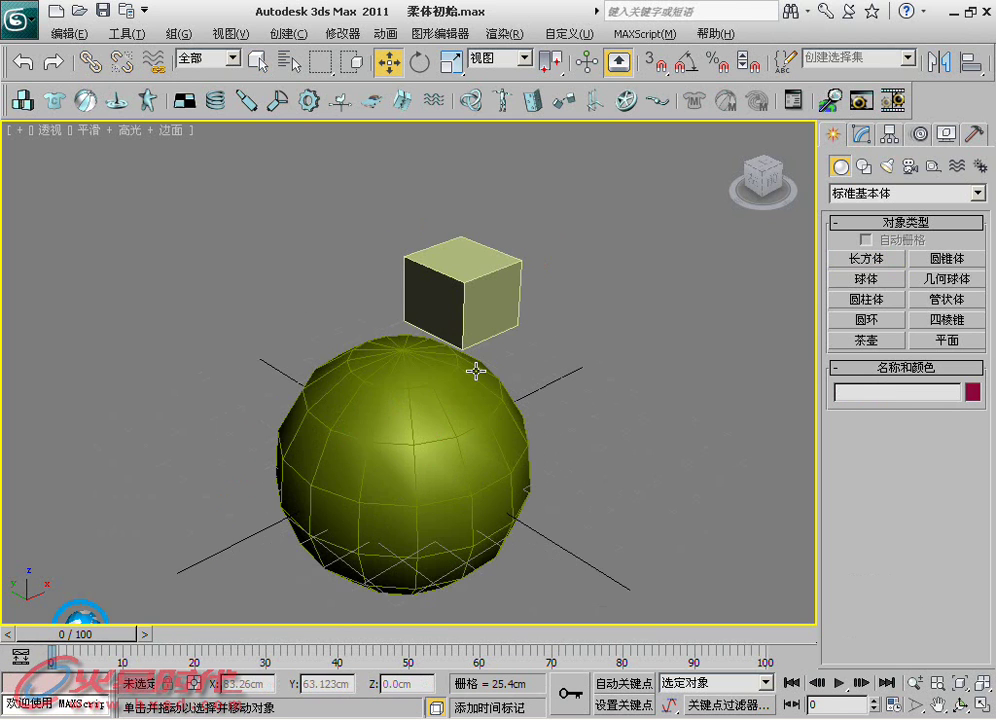
alt+middle_drag(382, 365, 396, 367)
click(423, 426)
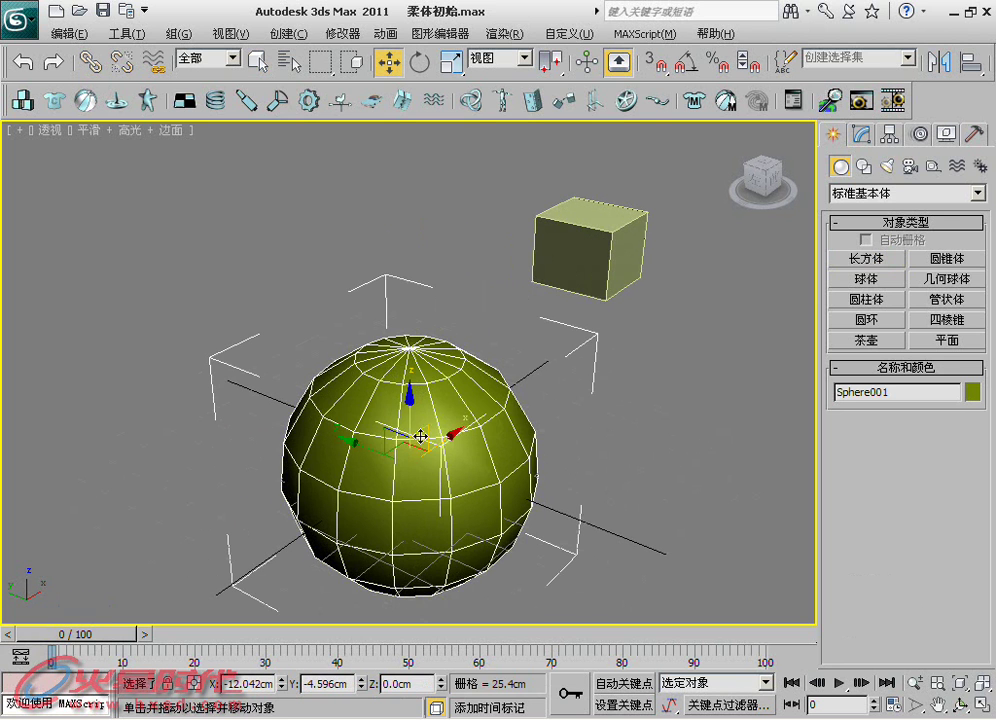
middle_drag(362, 447, 481, 493)
alt+middle_drag(570, 262, 517, 244)
click(488, 221)
In the four-viewport layout, move the box over the sphere in the Top view
key(alt+w)
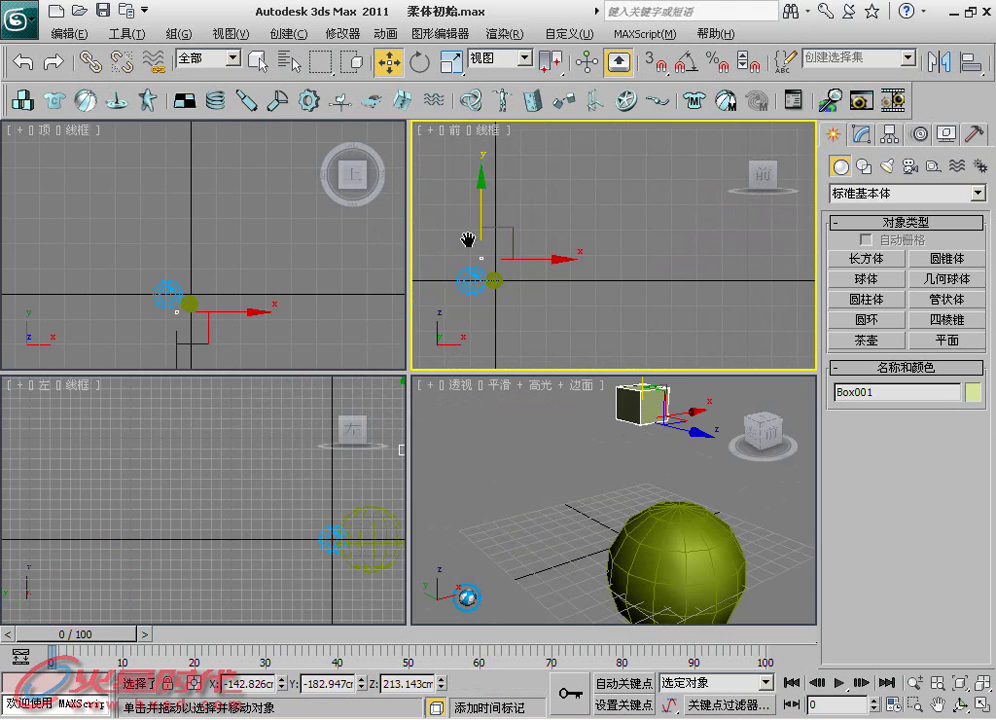
key(z)
click(280, 265)
scroll(280, 265, down, 5)
scroll(218, 320, down, 2)
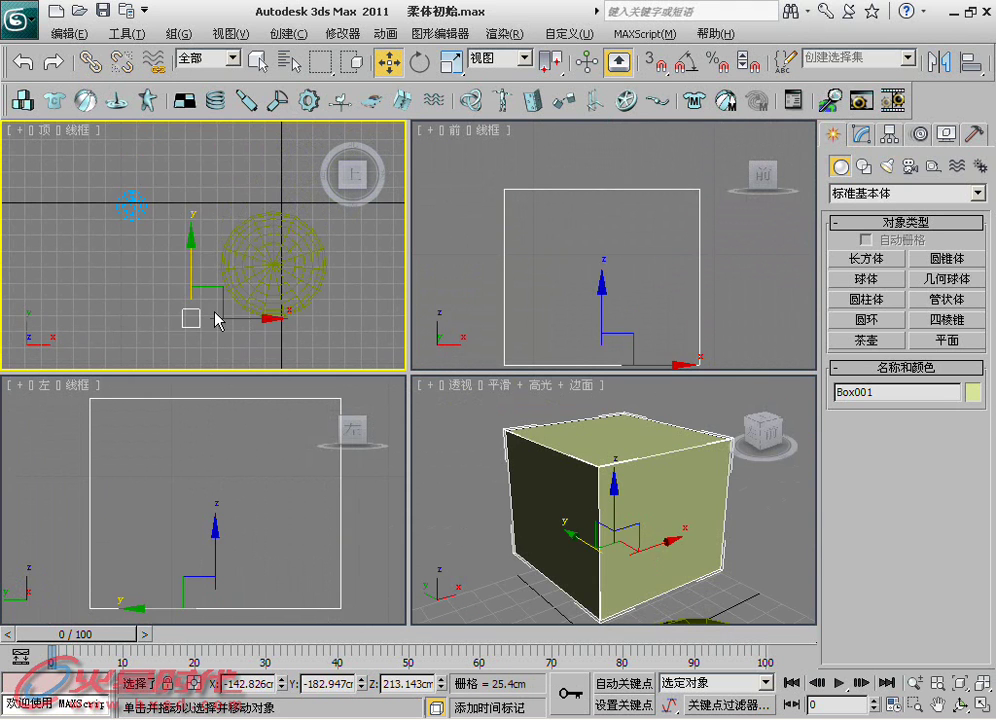
mouse_move(226, 287)
mouse_down()
mouse_move(318, 242)
mouse_move(305, 232)
mouse_up()
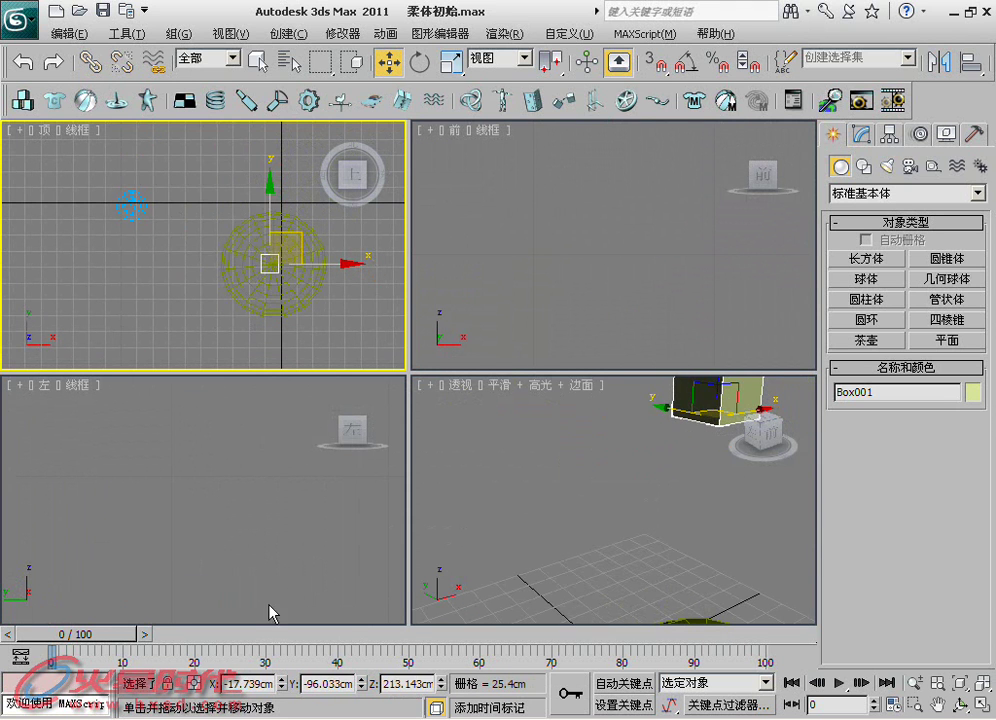
At frame 31, lower the box onto the top of the sphere in the Front view
click(275, 636)
drag(275, 636, 286, 636)
key(w)
right_click(607, 282)
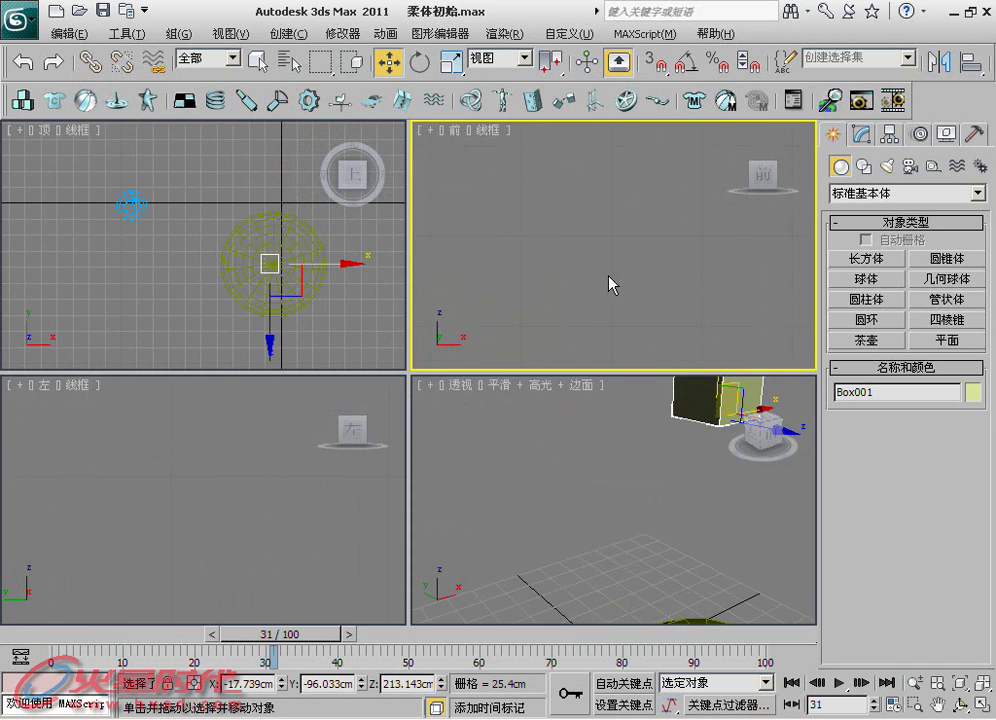
right_click(605, 468)
scroll(605, 468, down, 2)
key(ctrl+shift+z)
middle_drag(700, 210, 643, 213)
scroll(643, 213, down, 2)
drag(626, 176, 625, 202)
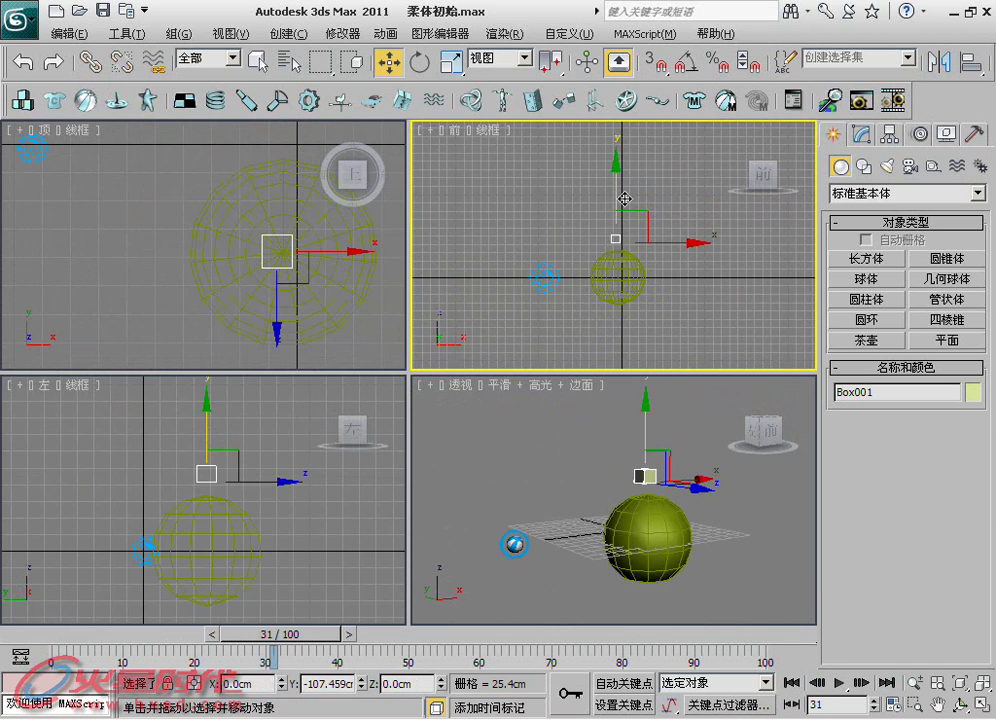
Maximize the Perspective view and move the time slider to frame 20
key(alt+w)
scroll(627, 468, up, 1)
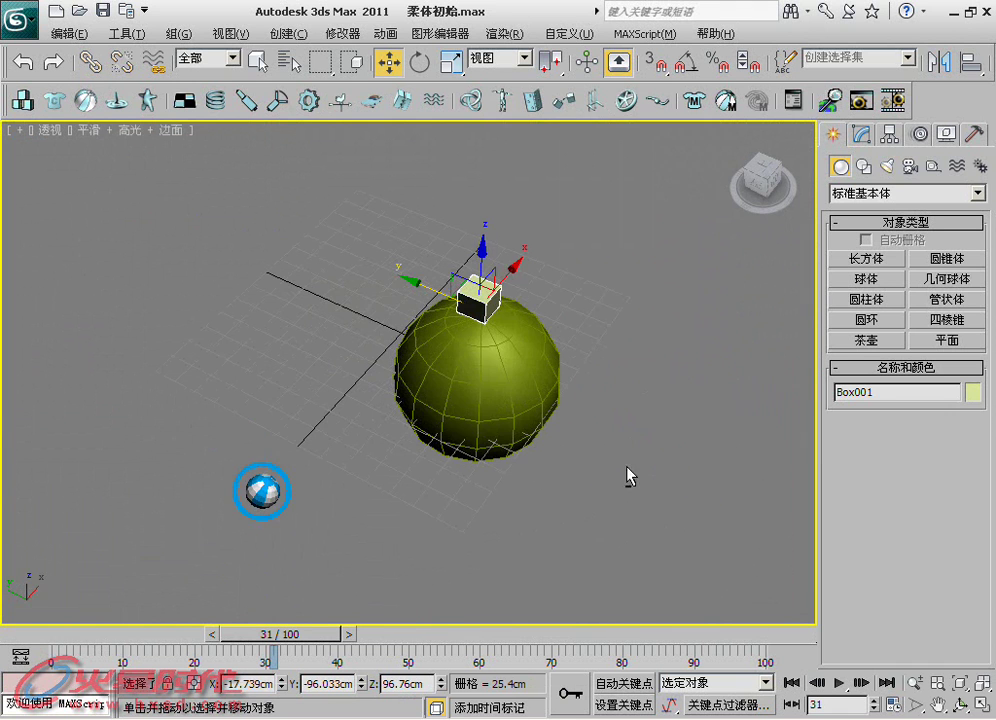
middle_drag(531, 318, 479, 328)
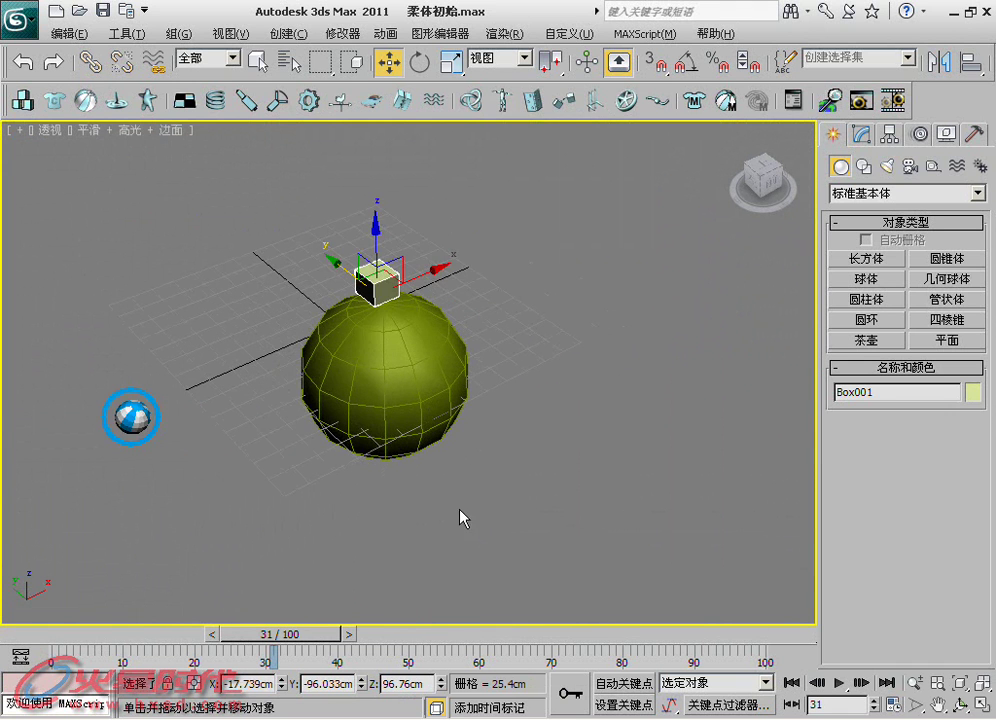
drag(292, 645, 224, 645)
With Auto Key on, move the box away at frame 20 and raise it higher at frame 40
click(624, 683)
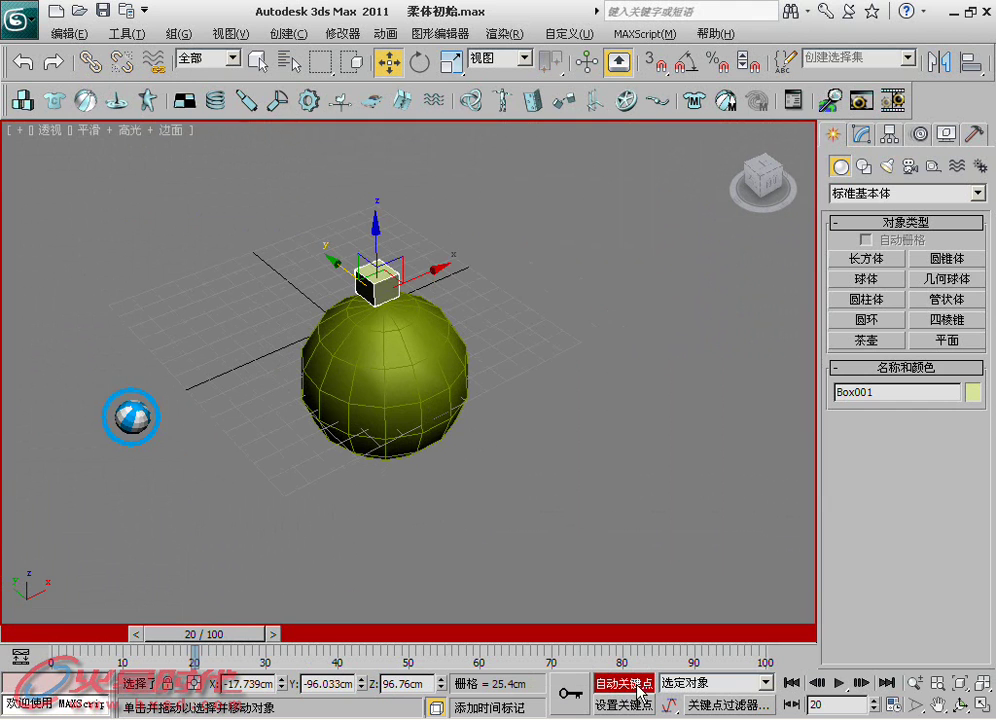
middle_drag(447, 431, 438, 453)
drag(418, 301, 560, 269)
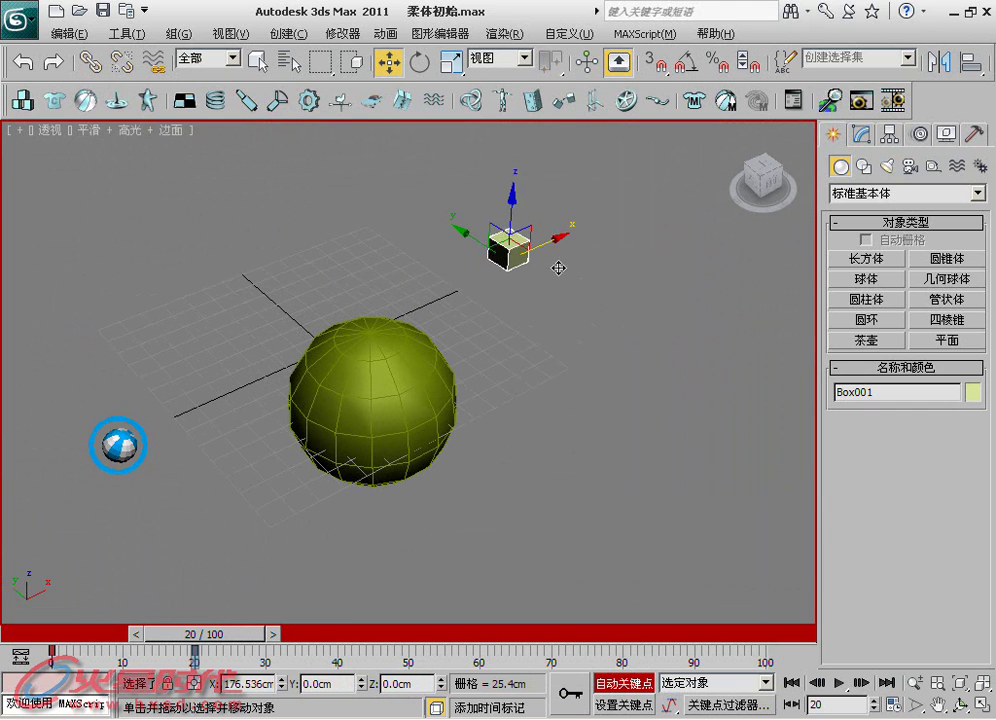
drag(278, 631, 401, 634)
key(w)
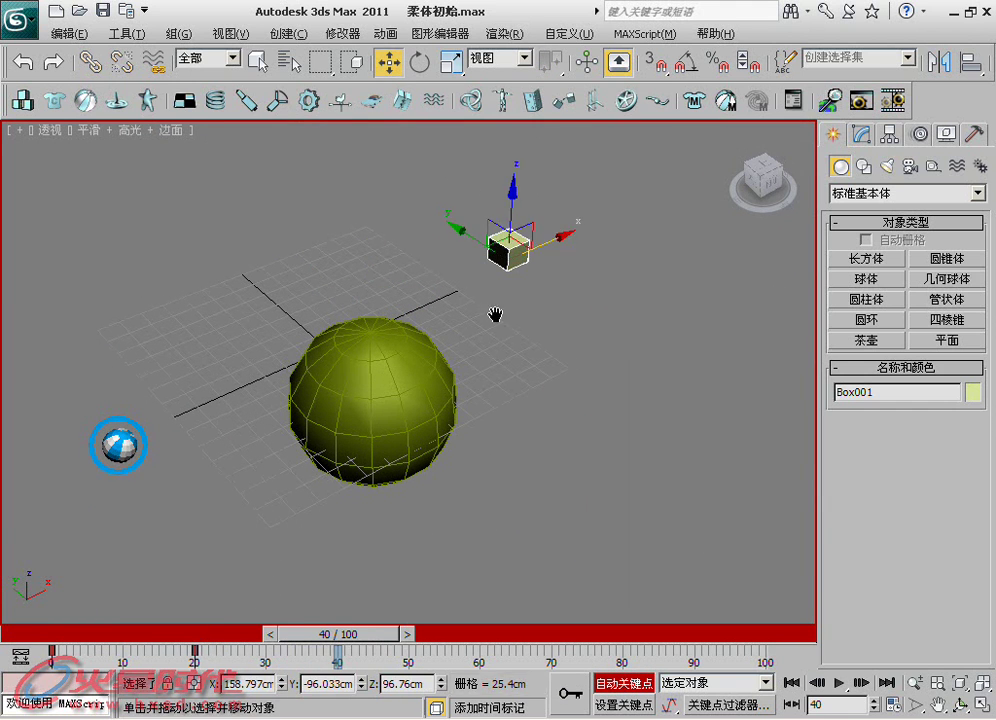
middle_drag(494, 311, 494, 390)
drag(509, 320, 515, 165)
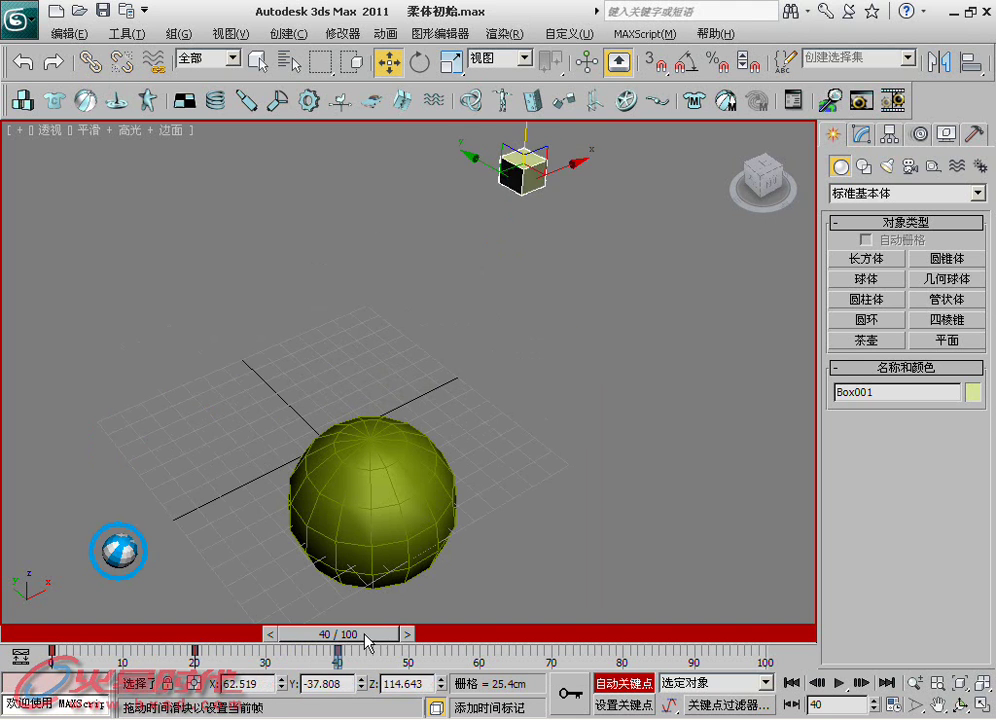
drag(340, 634, 75, 634)
Deselect the box and select the sphere
alt+middle_drag(124, 507, 572, 370)
click(575, 370)
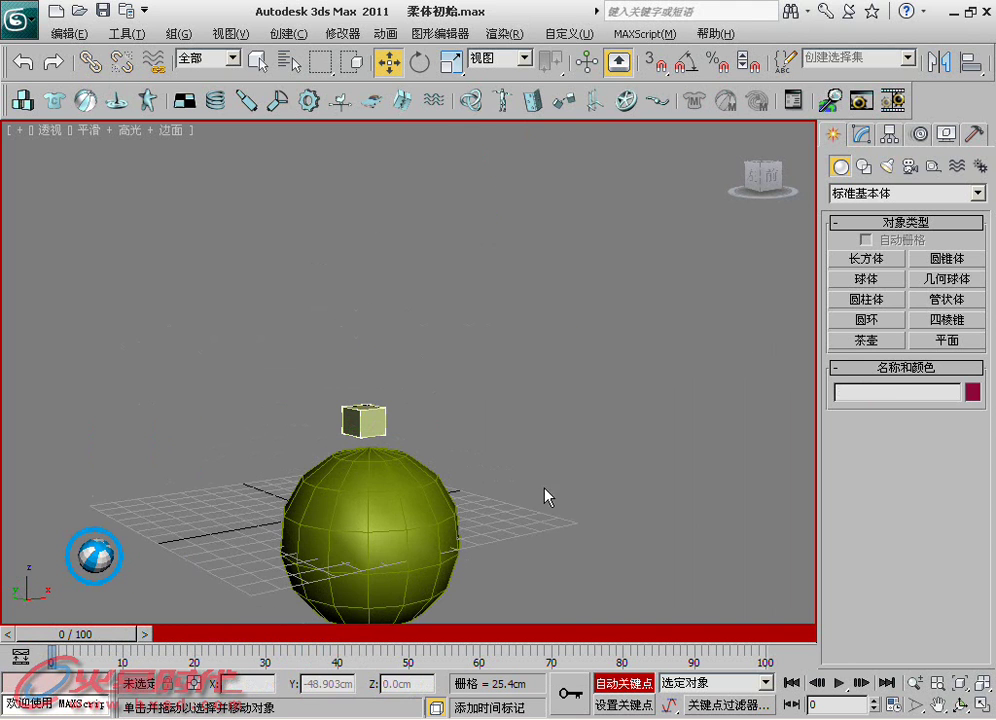
click(430, 510)
alt+middle_drag(430, 510, 600, 300)
Add an Attach To Rigid Body constraint on the soft-body vertices, pick Box001, and turn off Auto Key
click(857, 138)
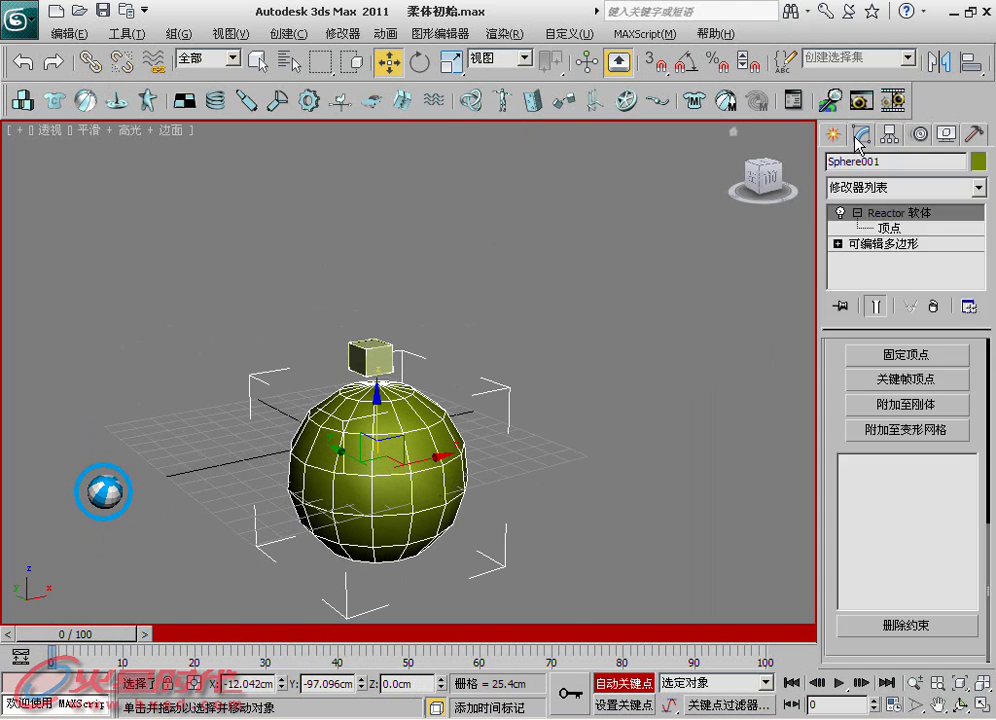
click(889, 227)
scroll(442, 438, up, 5)
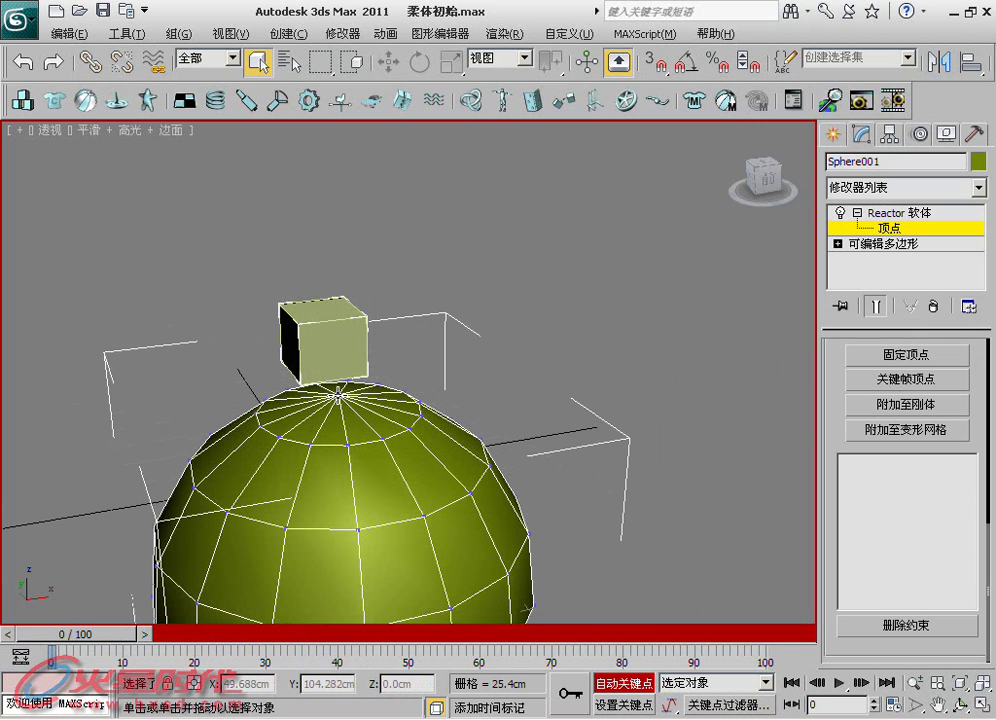
mouse_move(330, 443)
alt+middle_down()
mouse_move(373, 447)
mouse_move(395, 402)
mouse_move(688, 340)
alt+middle_up()
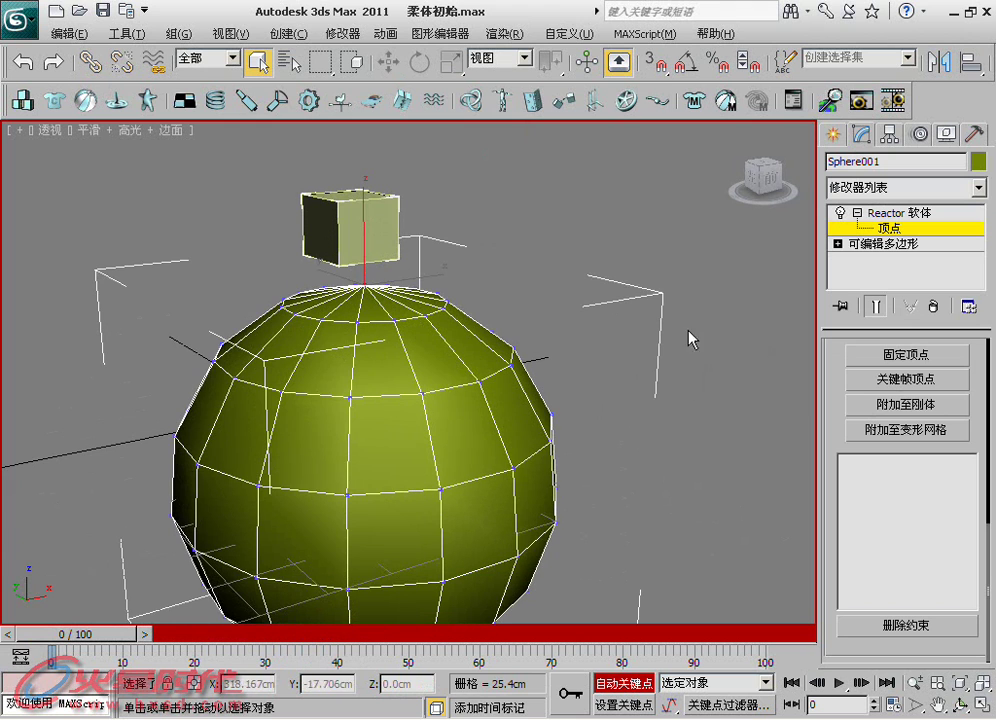
click(908, 404)
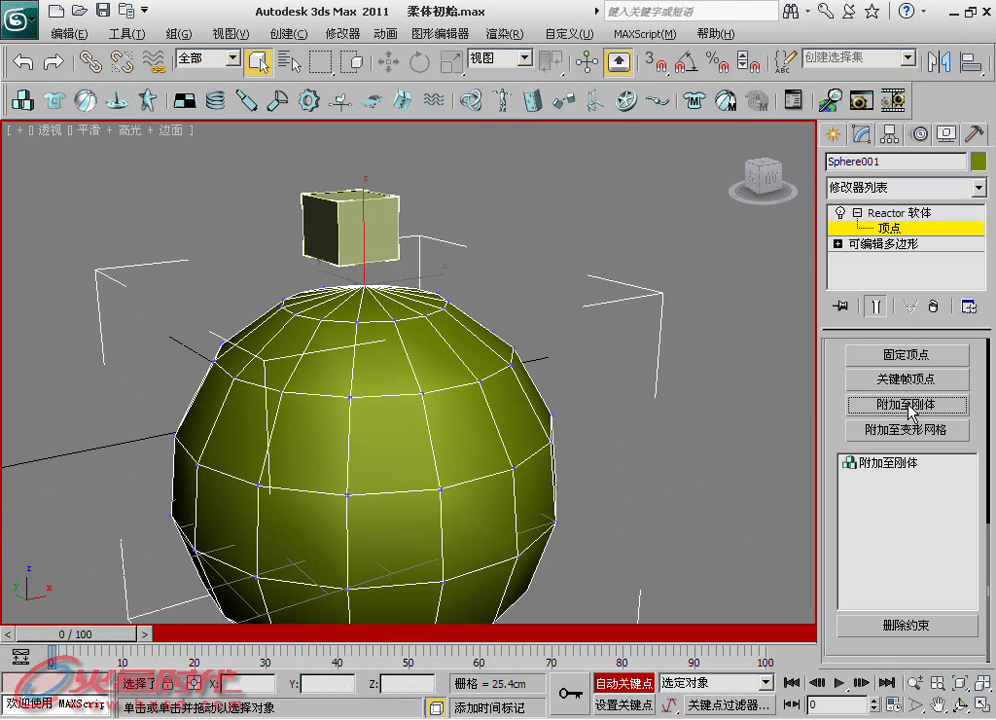
click(880, 464)
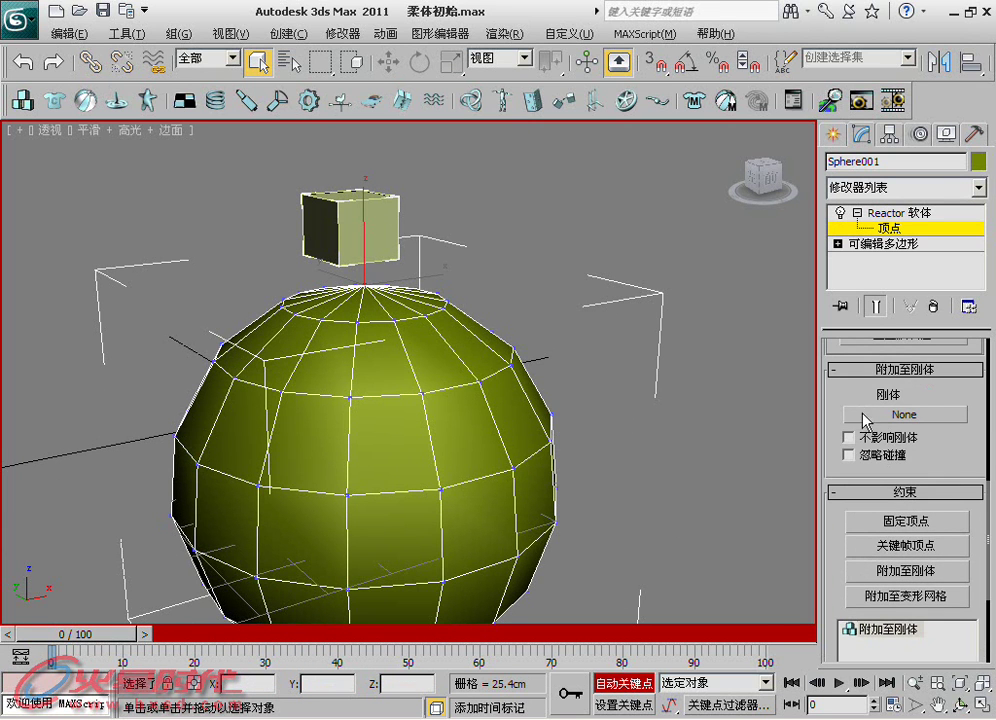
click(919, 417)
click(381, 221)
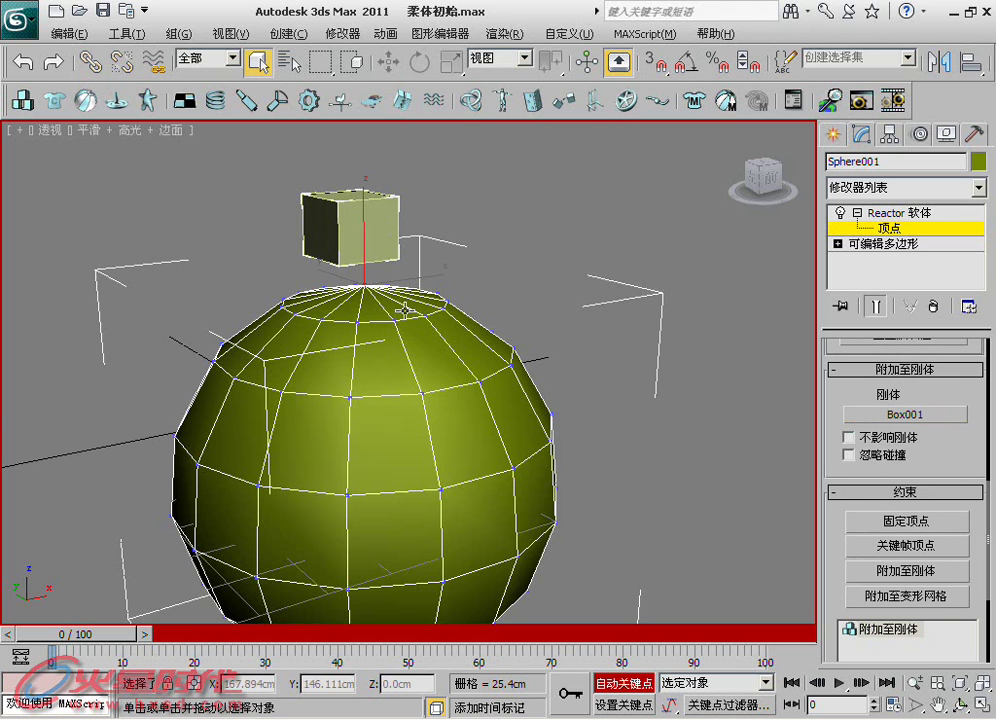
alt+middle_drag(381, 221, 420, 300)
click(614, 683)
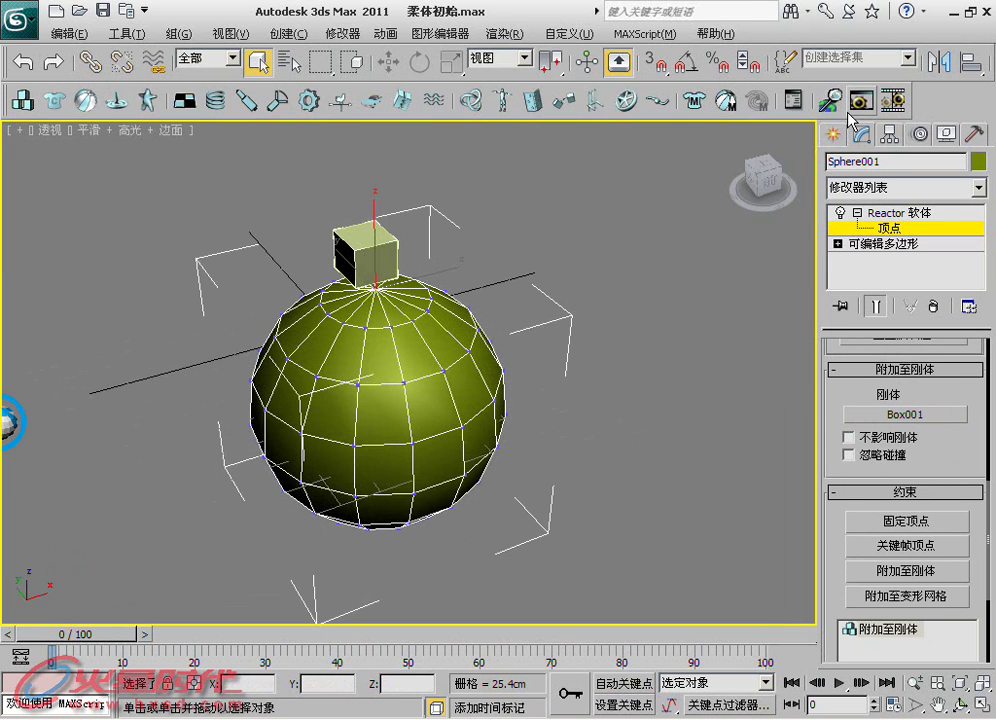
Run Analyze World, then put Box001 in a new RB Collection and move its icon aside
click(845, 110)
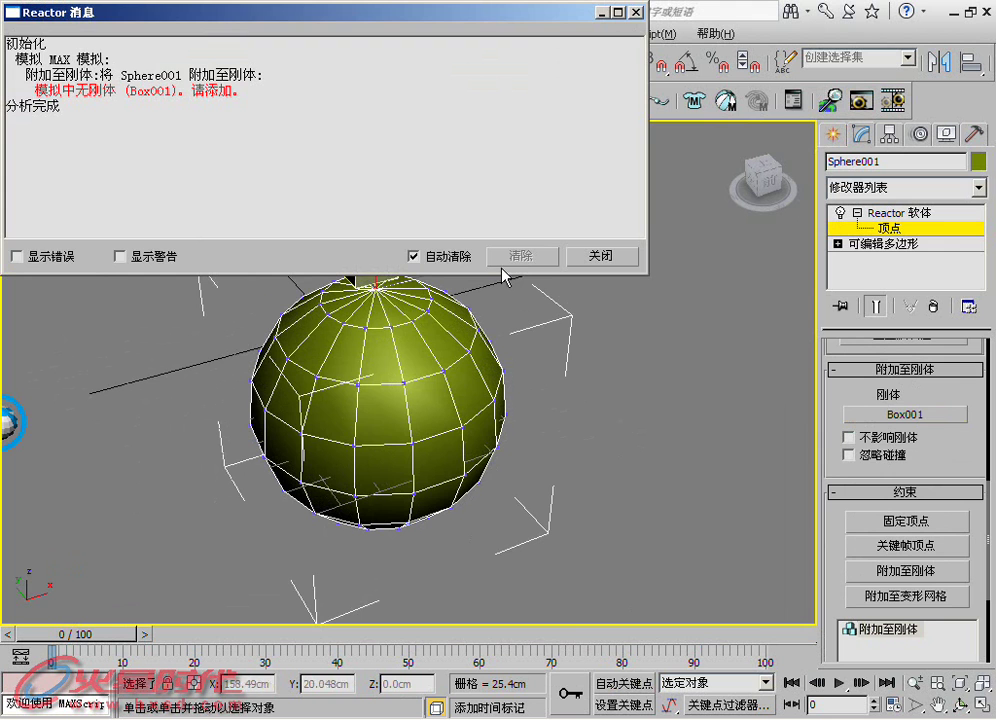
click(622, 258)
click(880, 213)
click(656, 225)
click(379, 231)
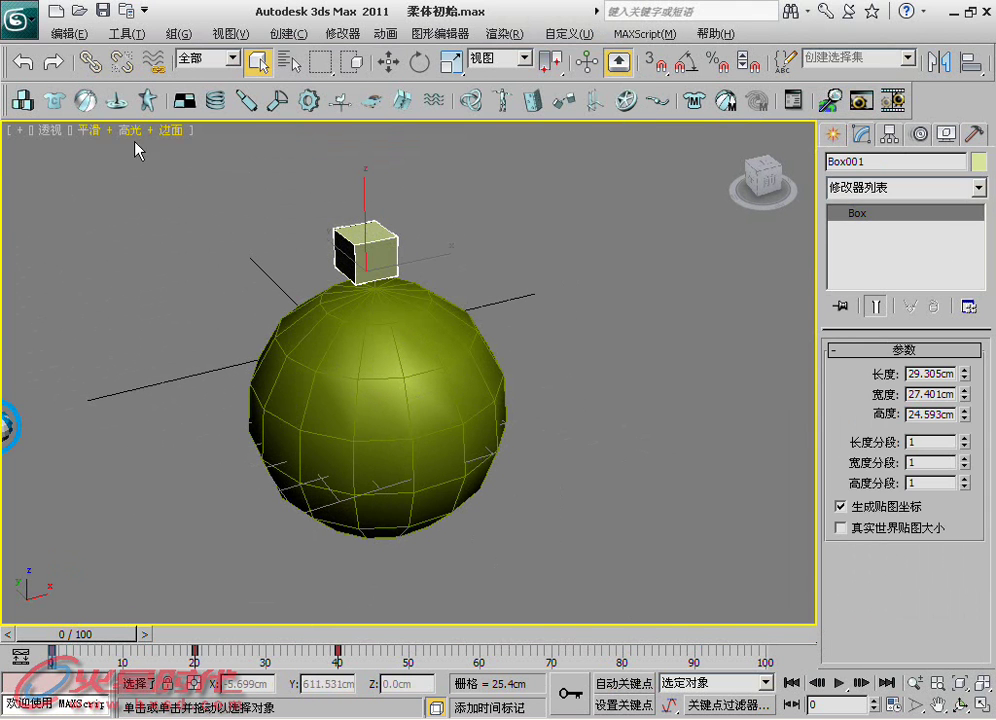
click(46, 106)
right_click(415, 250)
click(440, 256)
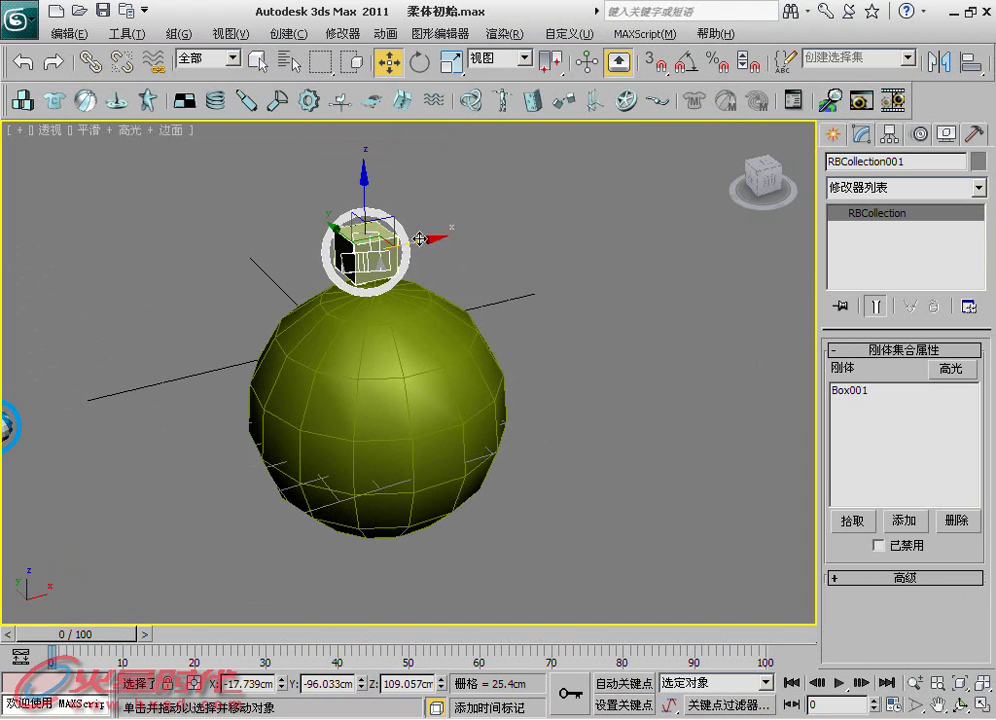
drag(420, 238, 167, 296)
Start the simulation in the Reactor preview window, close it, and reselect the box
click(860, 100)
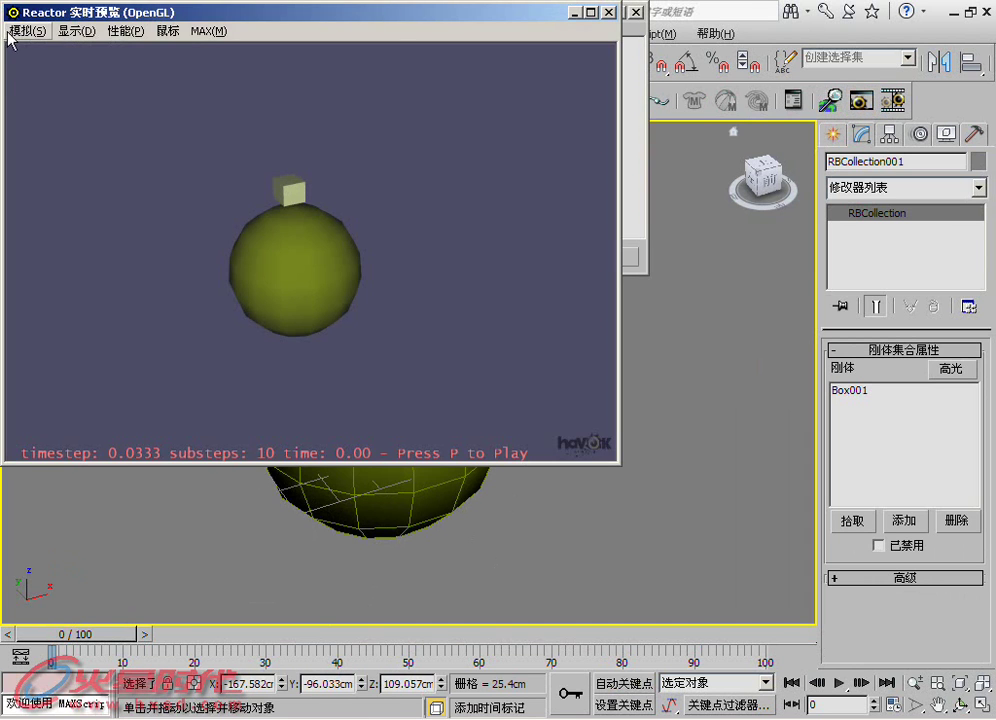
click(14, 32)
click(30, 49)
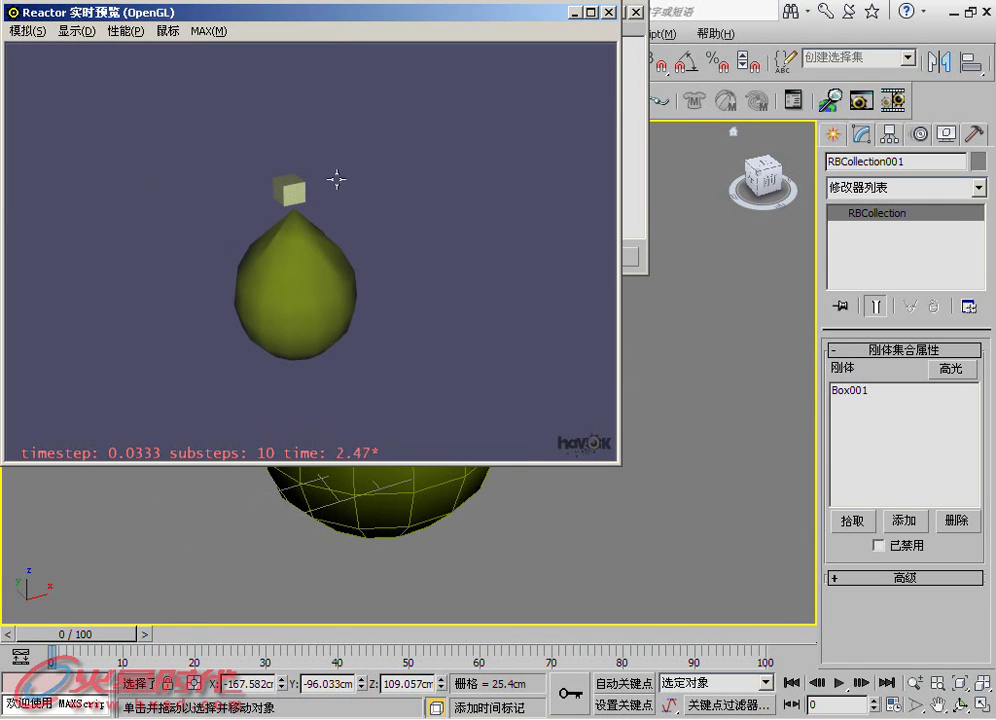
click(610, 12)
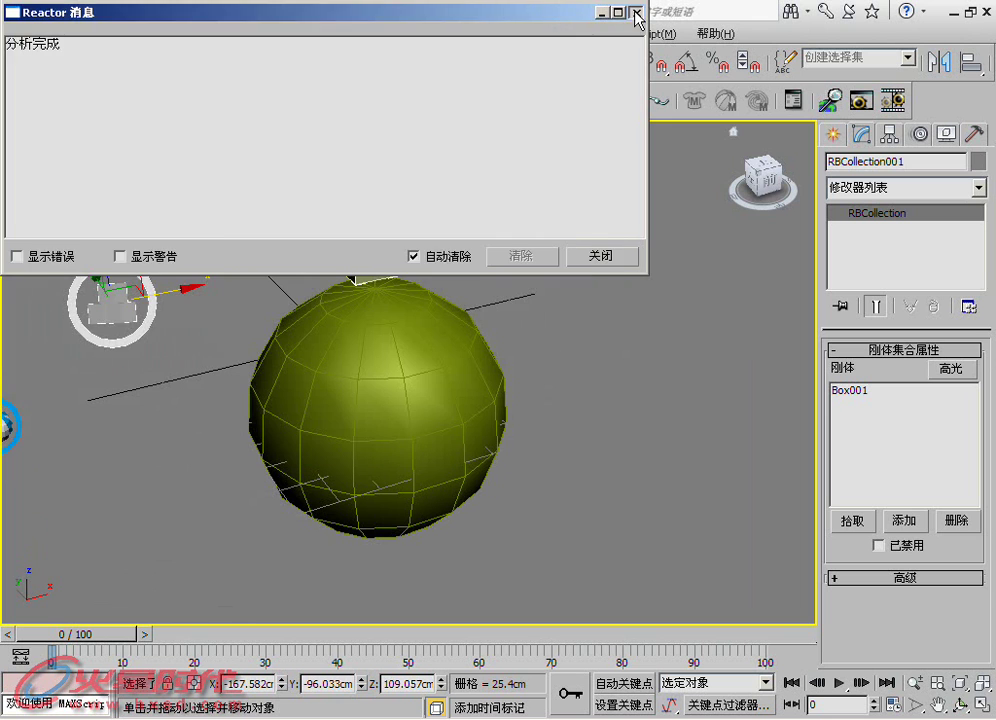
click(633, 12)
click(363, 251)
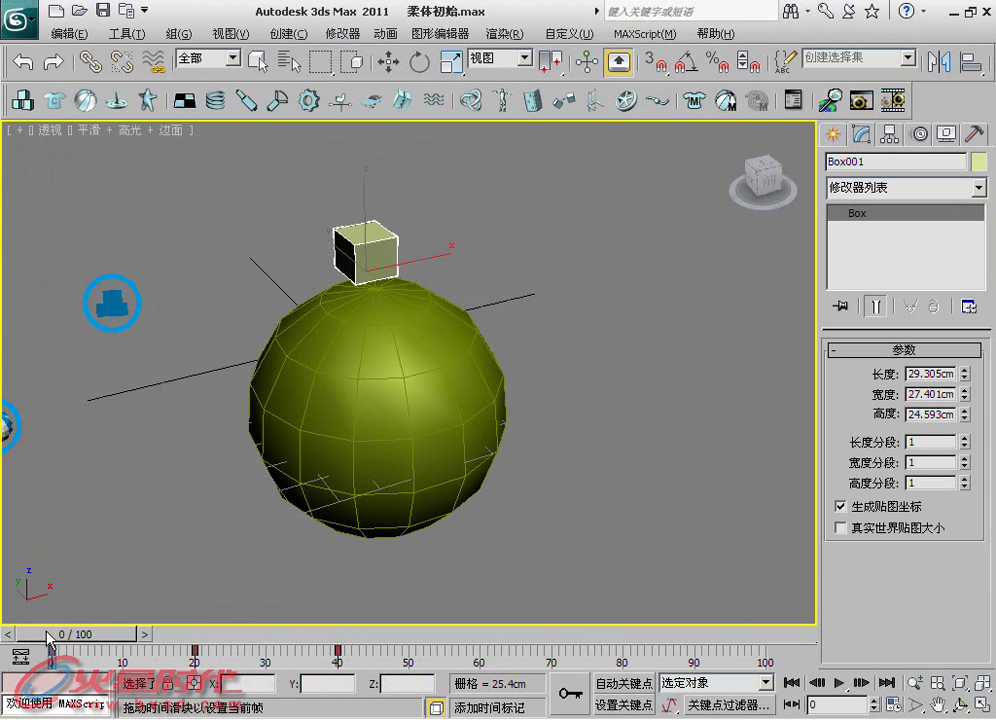
Run the Reactor preview, reset and replay it, and drag the soft sphere to stretch it
click(795, 102)
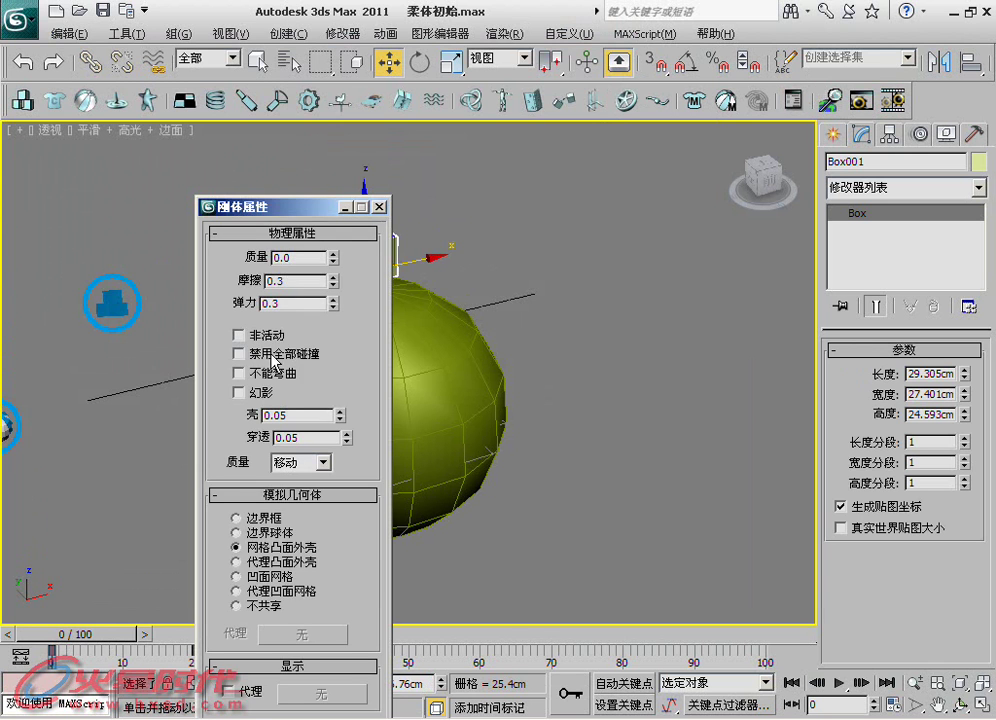
click(380, 208)
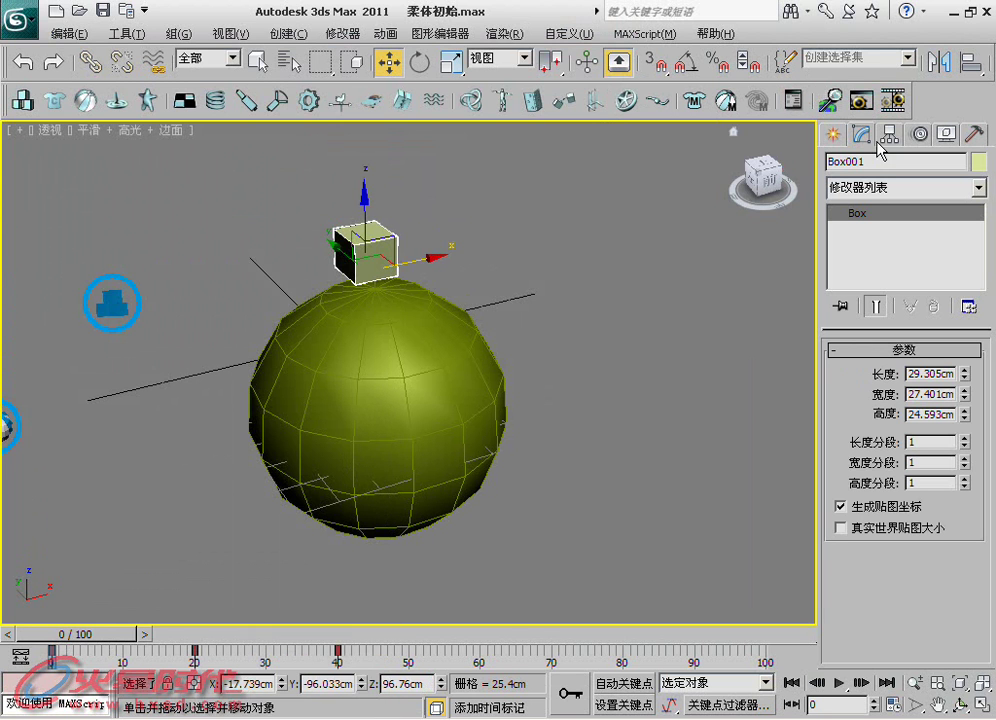
click(861, 101)
click(28, 32)
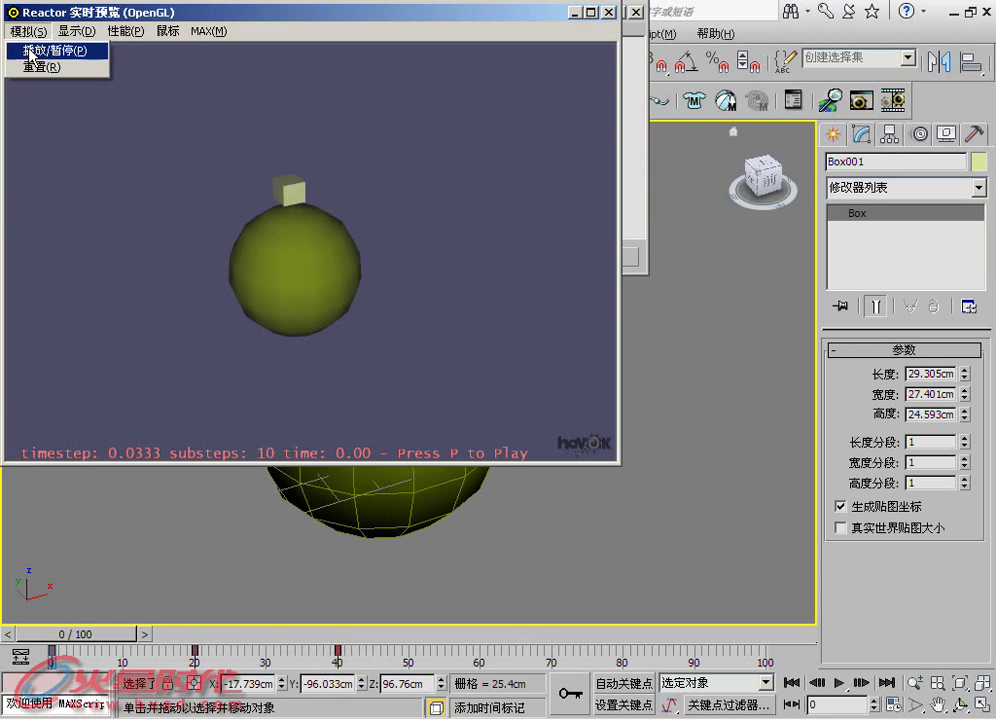
click(42, 49)
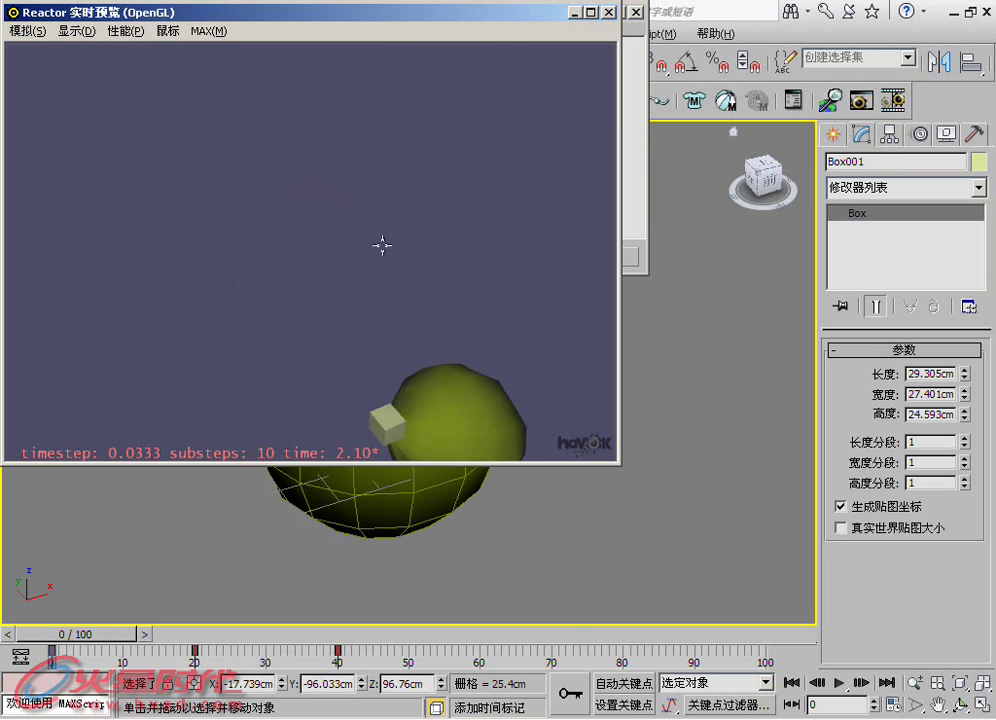
key(r)
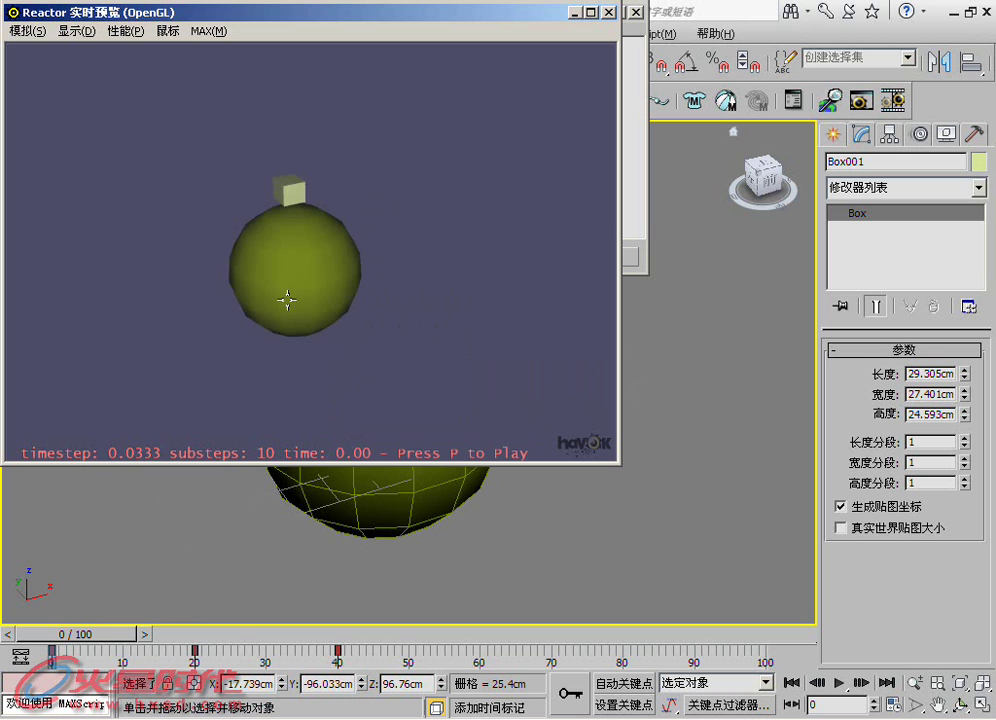
key(p)
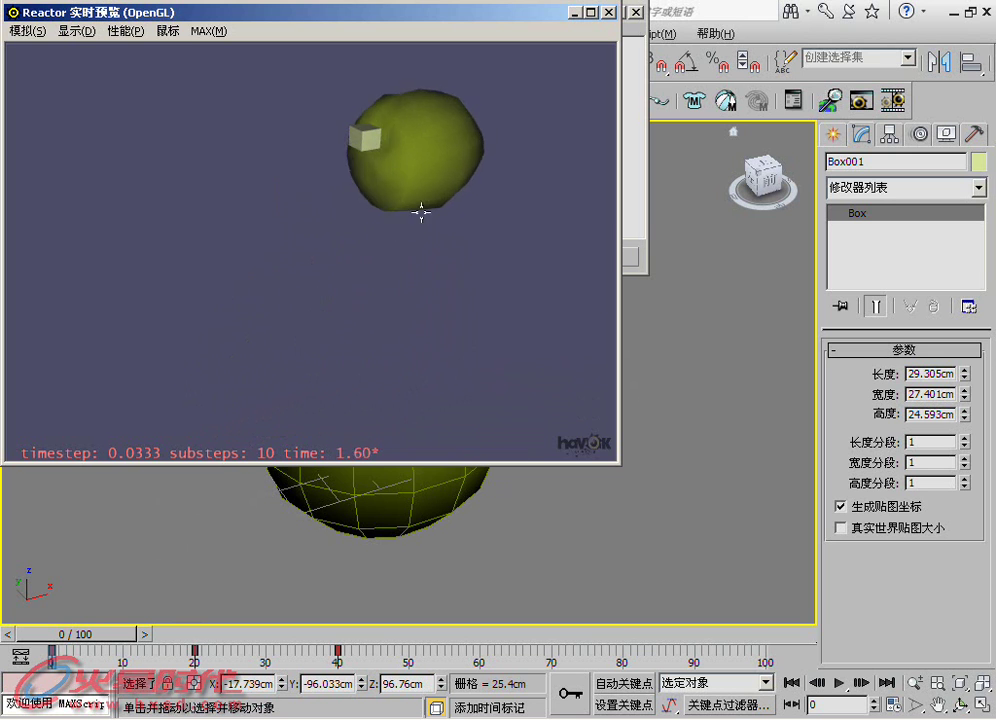
mouse_move(422, 206)
mouse_down()
mouse_move(377, 125)
mouse_move(366, 195)
mouse_up()
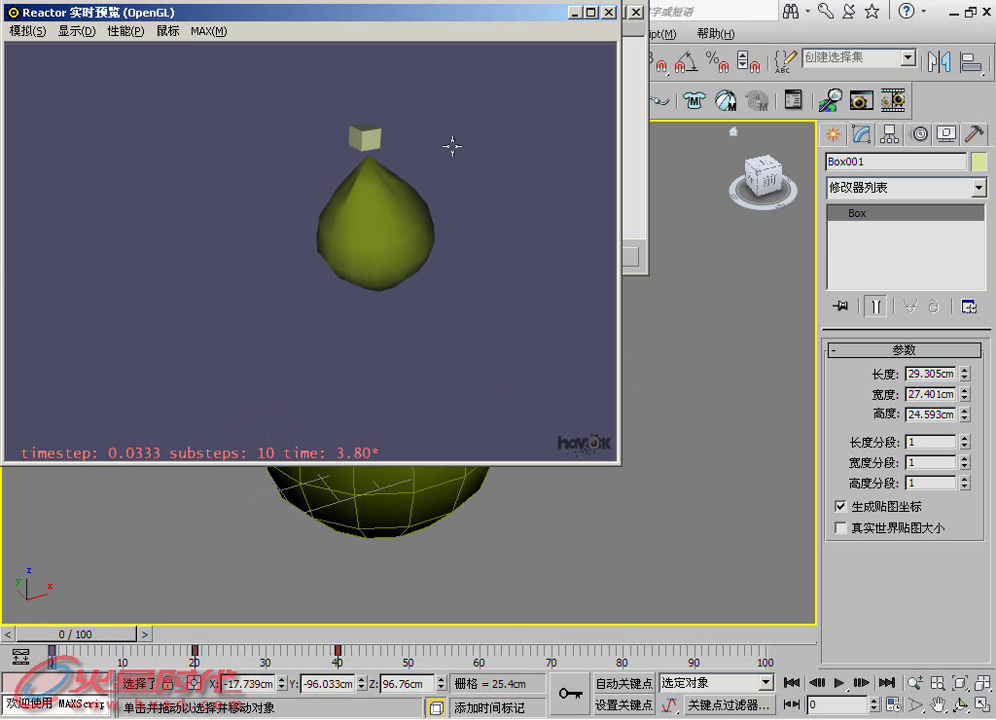
Close the preview and message windows and reselect the small box
click(635, 12)
click(635, 12)
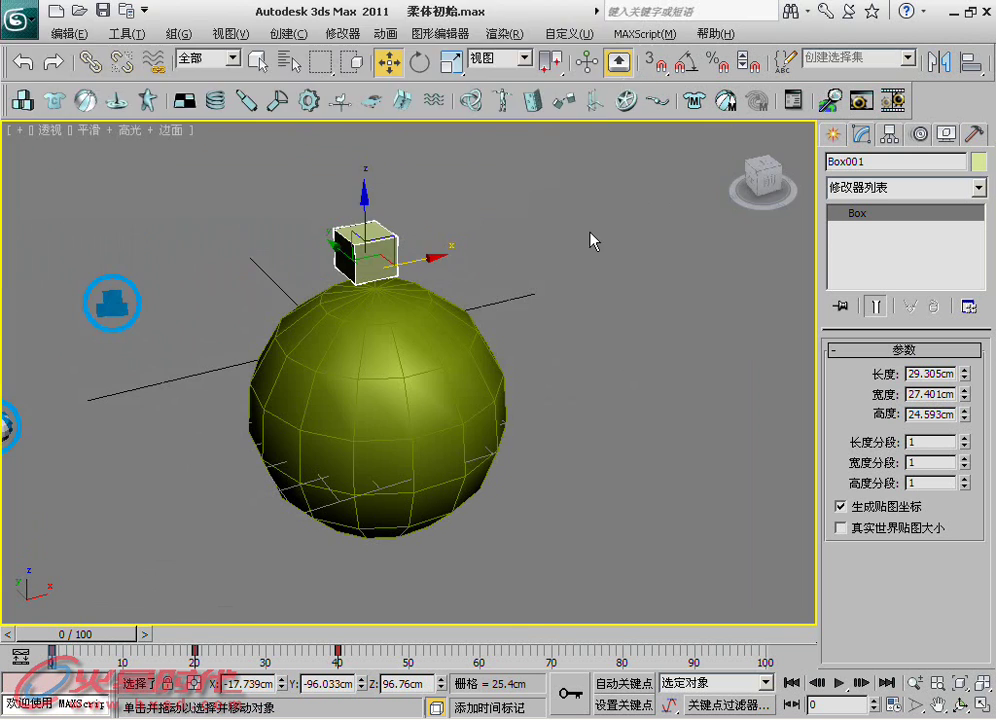
click(580, 252)
click(398, 255)
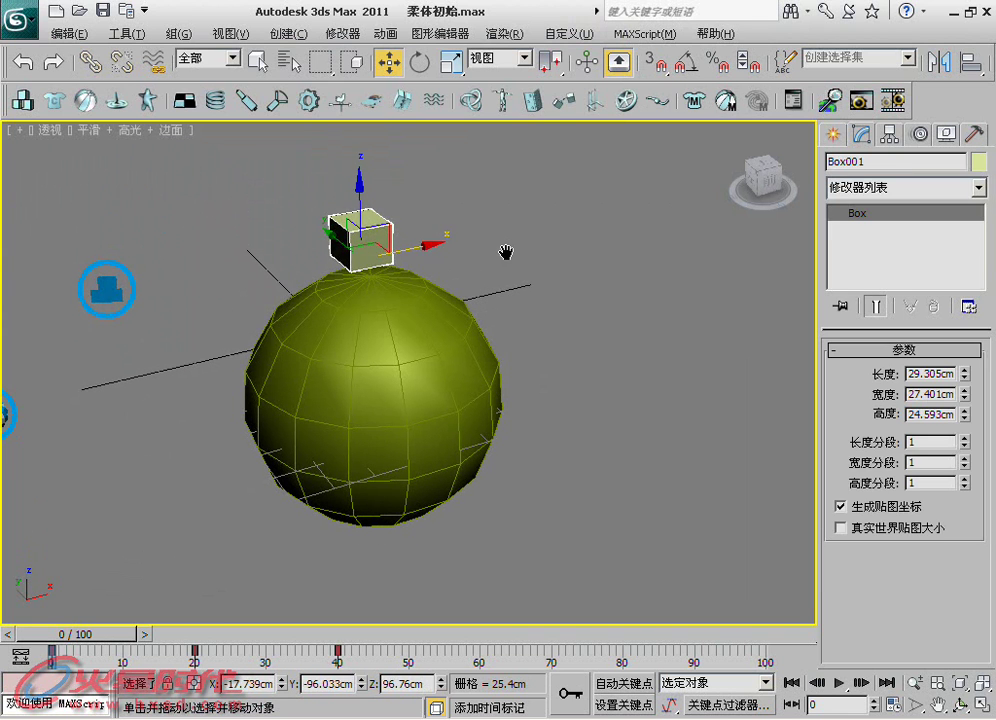
Remove the small box and delete the sphere's Attach To Rigid Body constraint
key(ctrl+z)
key(ctrl+z)
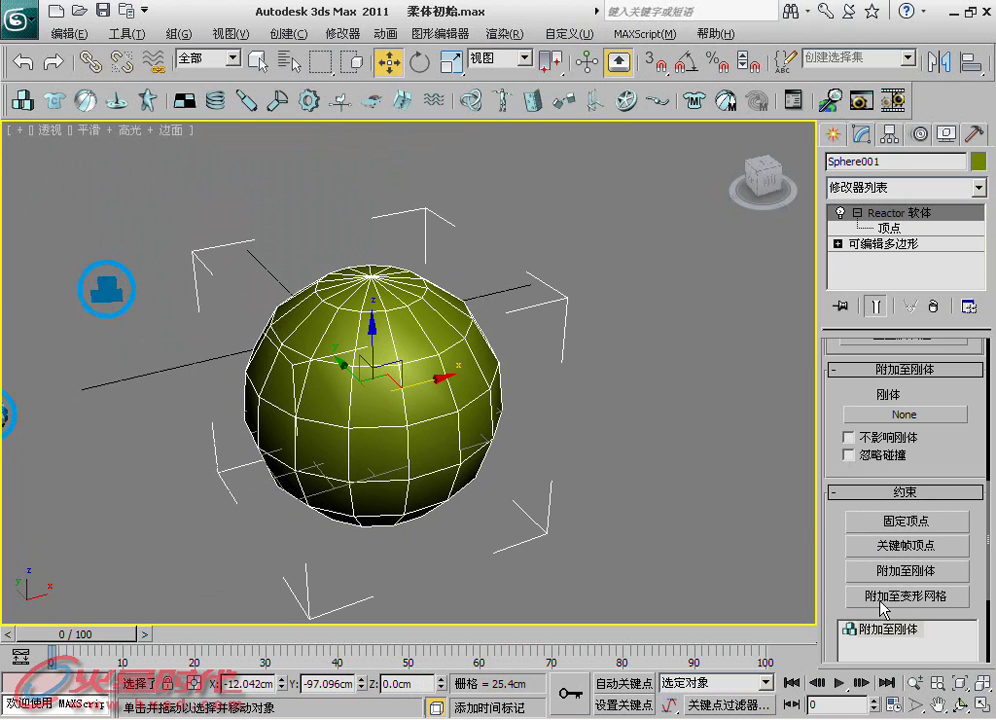
mouse_move(831, 596)
mouse_down()
mouse_move(823, 430)
mouse_move(836, 370)
mouse_up()
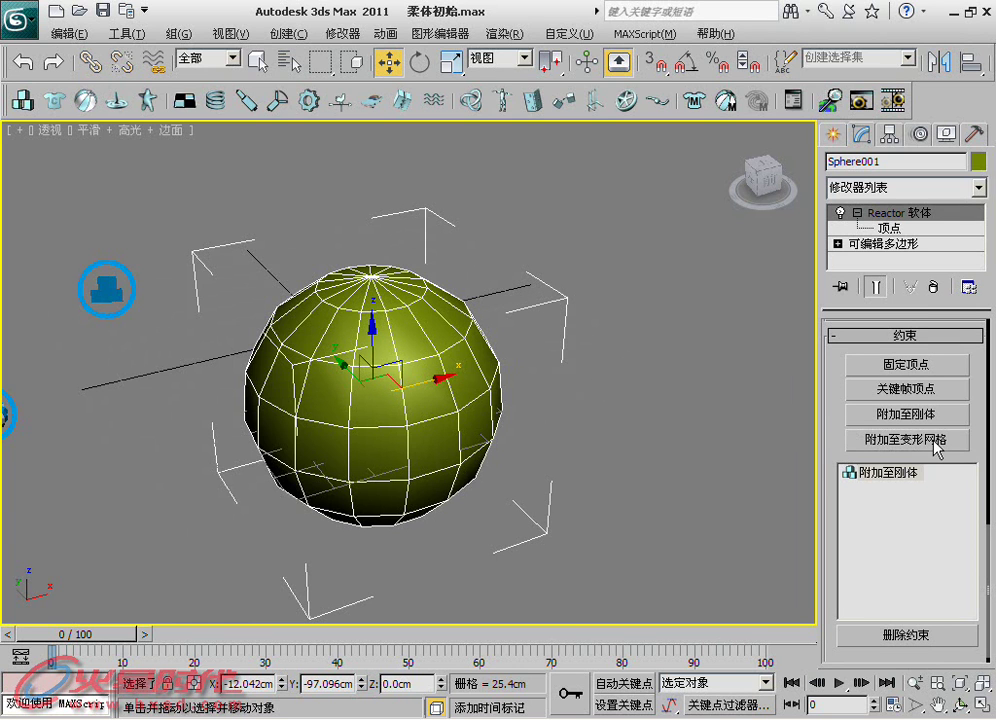
click(838, 474)
click(905, 633)
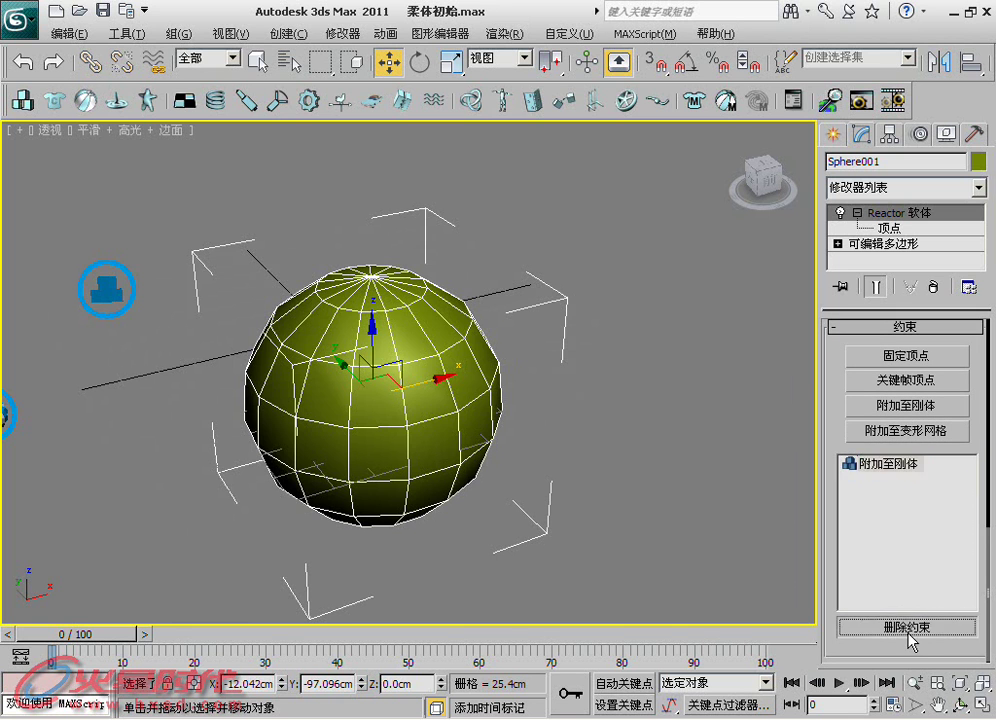
click(598, 335)
scroll(598, 335, down, 3)
Create a new tall, thin Standard Primitives box beside the sphere
click(832, 134)
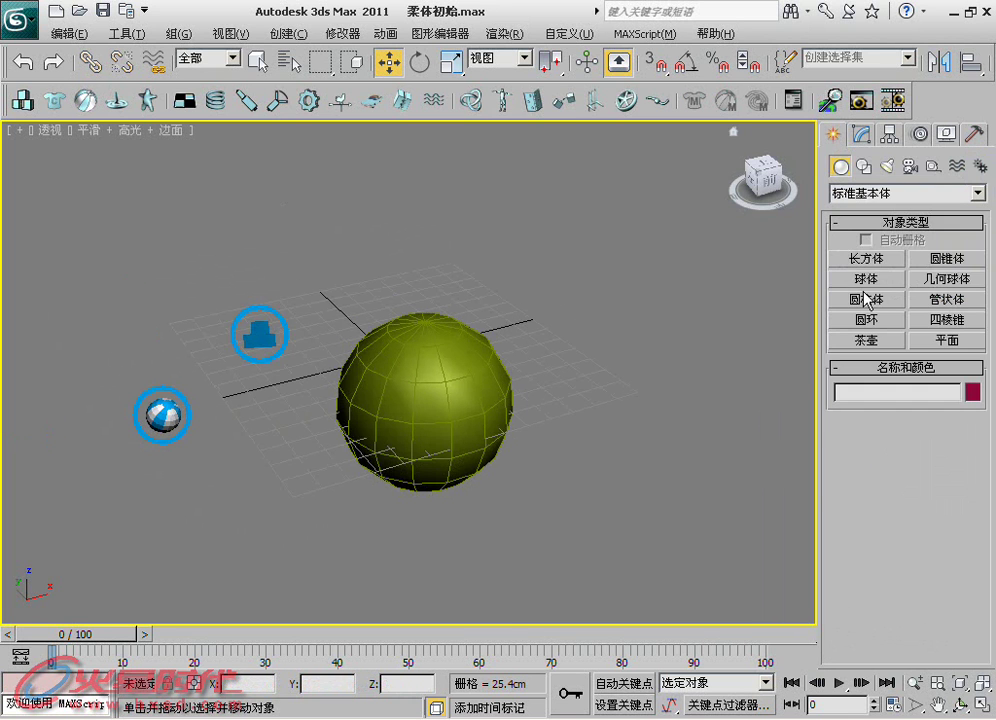
click(866, 258)
scroll(538, 449, down, 2)
drag(462, 420, 478, 424)
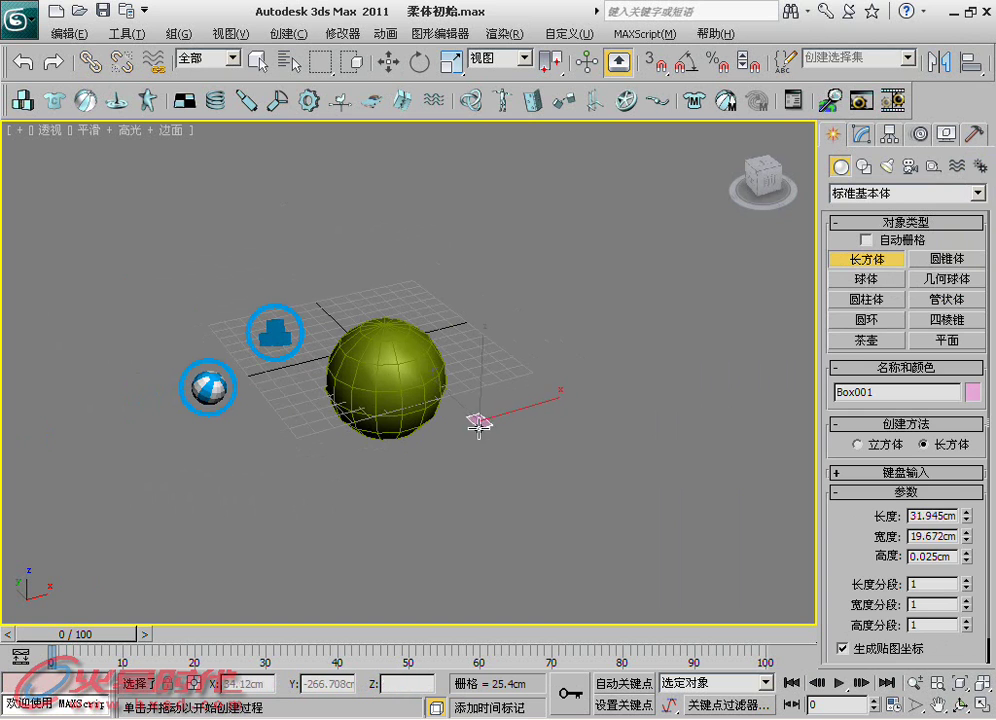
click(480, 331)
scroll(480, 331, down, 3)
Move the tall box down and to the right of the sphere
key(w)
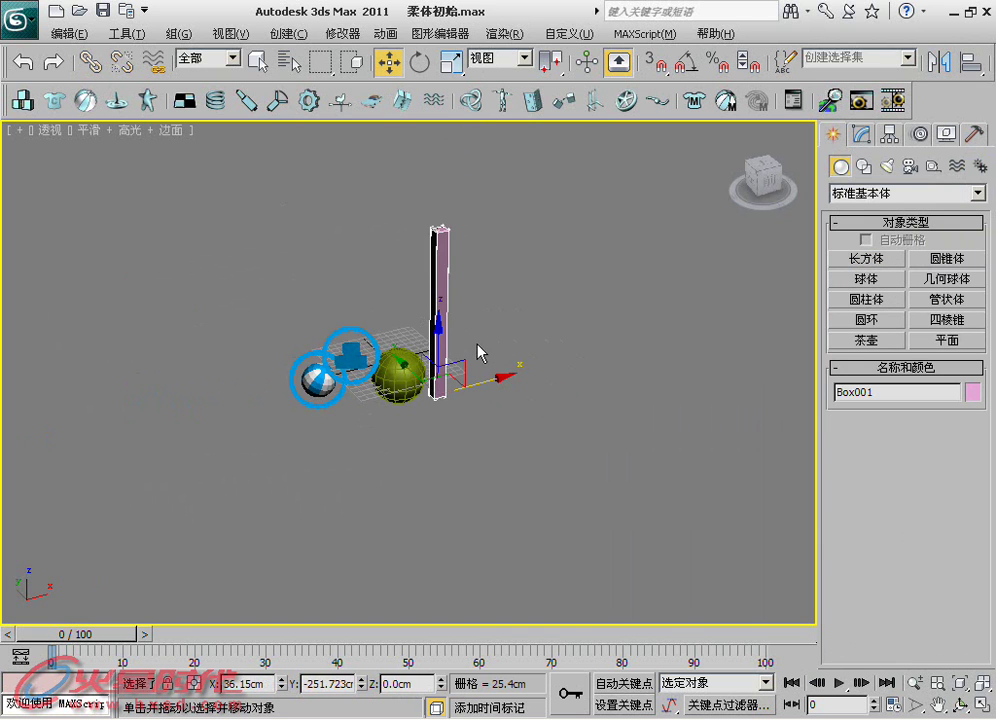
drag(438, 352, 399, 467)
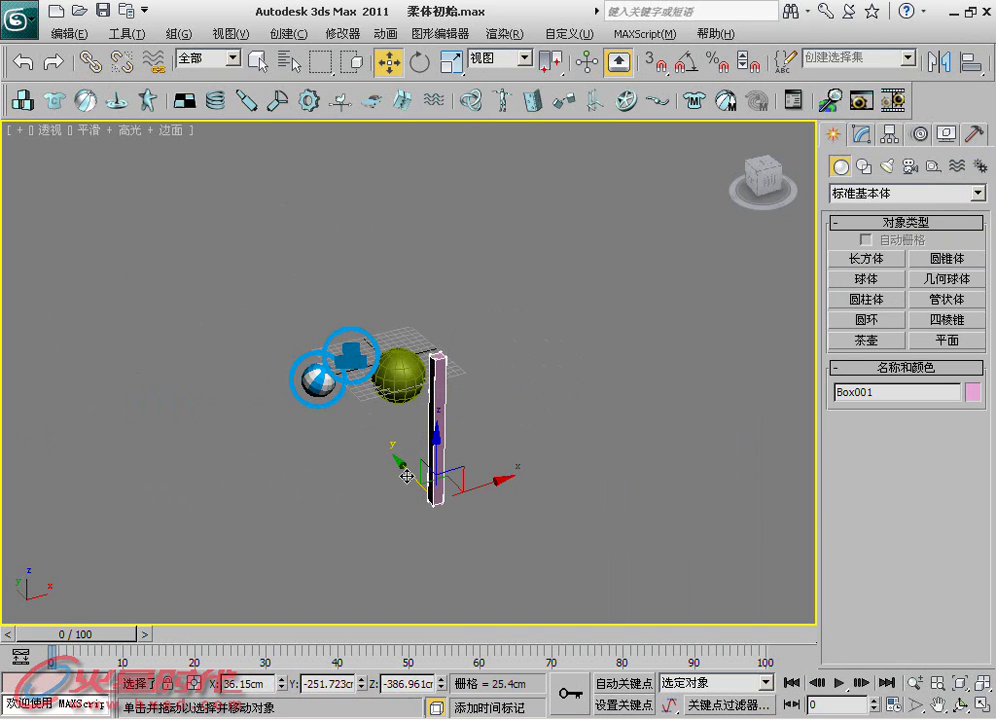
scroll(399, 467, up, 2)
alt+middle_drag(531, 409, 377, 451)
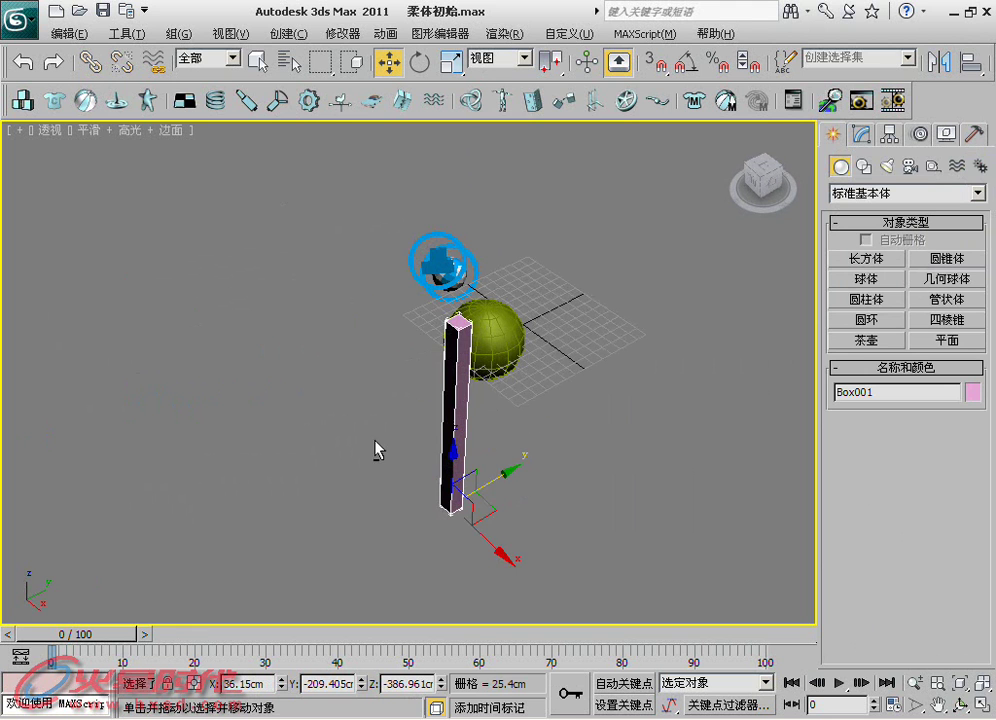
drag(497, 480, 534, 462)
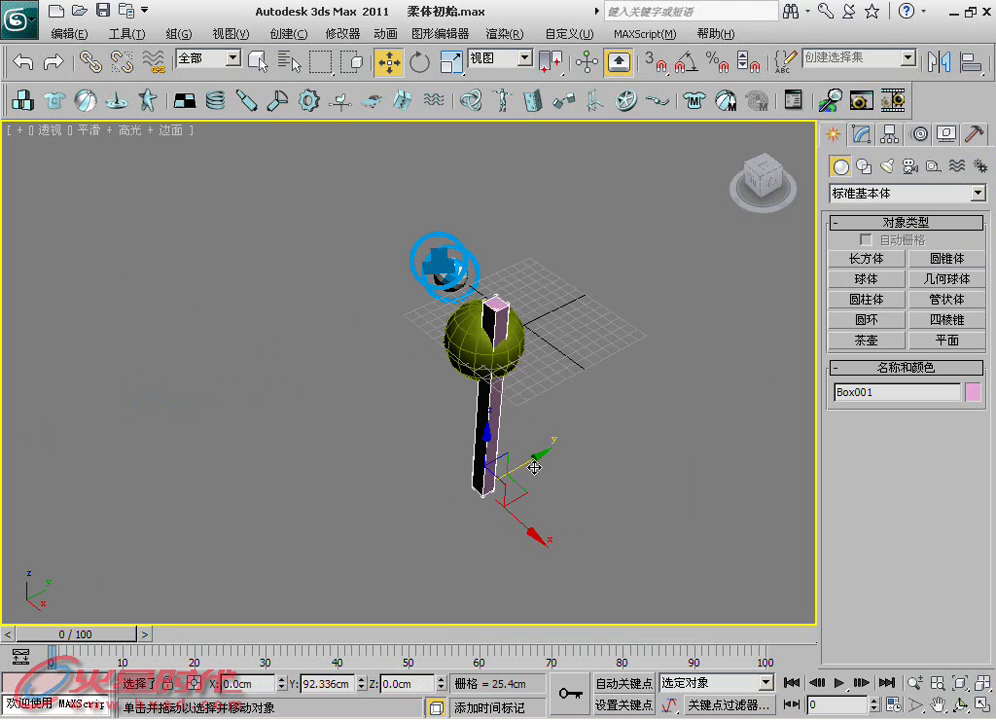
mouse_move(527, 524)
mouse_down()
mouse_move(554, 543)
mouse_move(553, 500)
mouse_up()
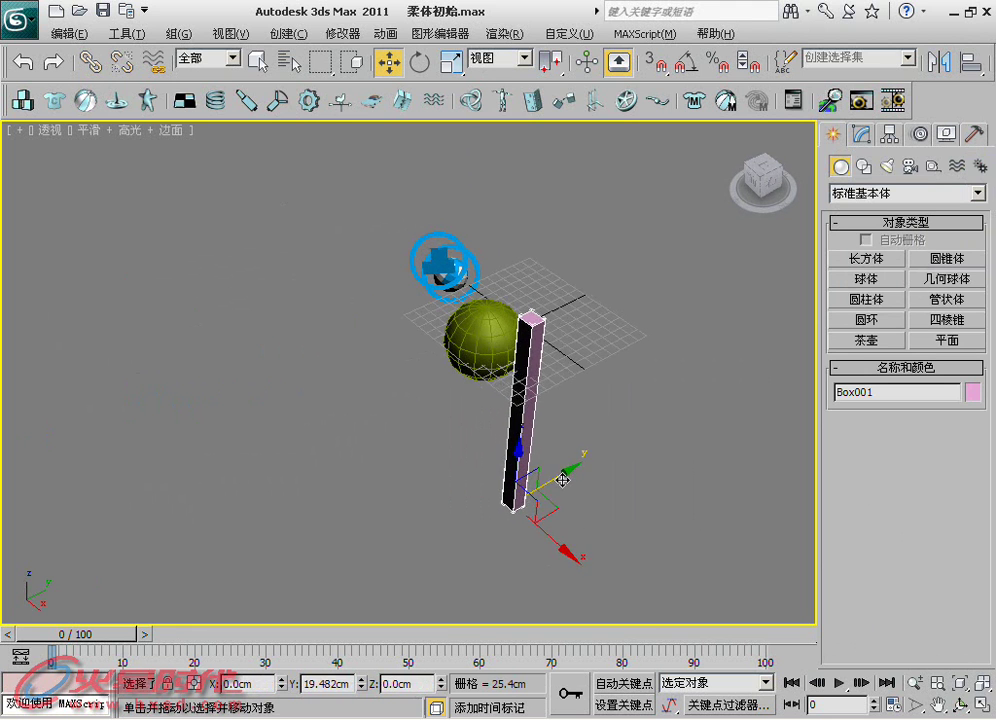
Nudge the tall box beside the sphere and add a Bend modifier to it
alt+middle_drag(553, 500, 624, 487)
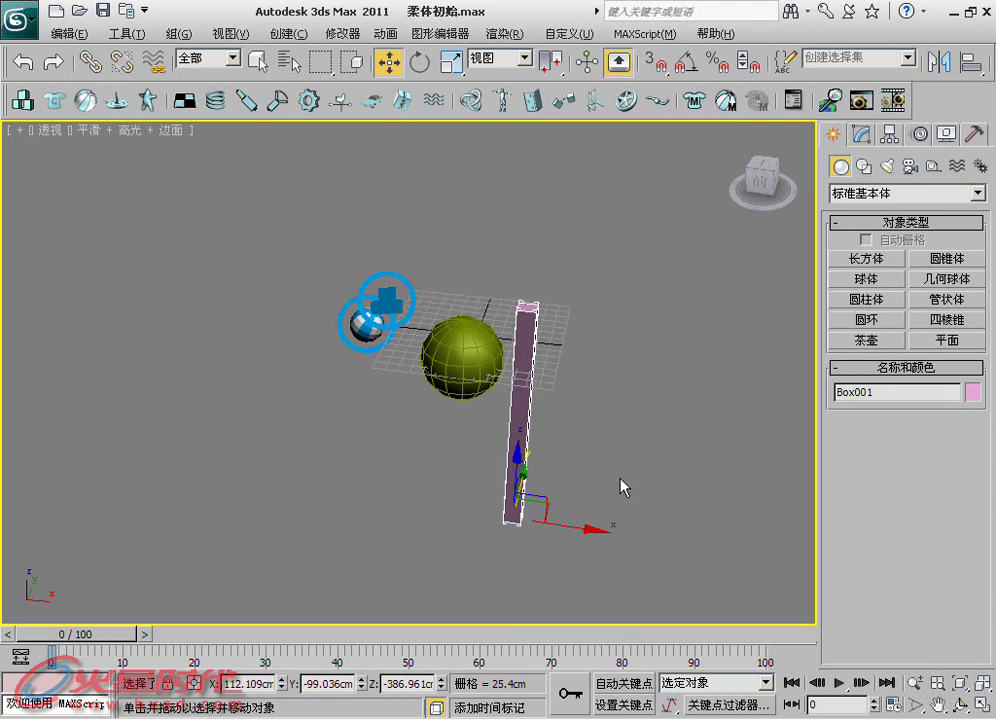
click(861, 134)
mouse_move(607, 289)
alt+middle_down()
mouse_move(409, 275)
mouse_move(470, 300)
alt+middle_up()
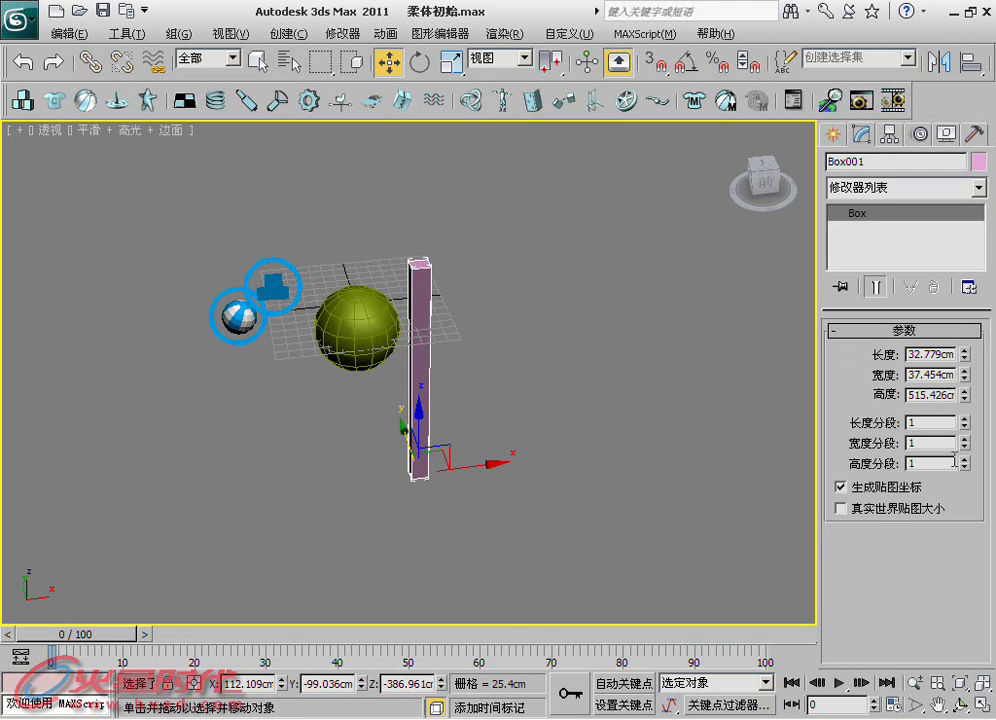
click(962, 188)
scroll(970, 432, down, 8)
scroll(966, 550, down, 10)
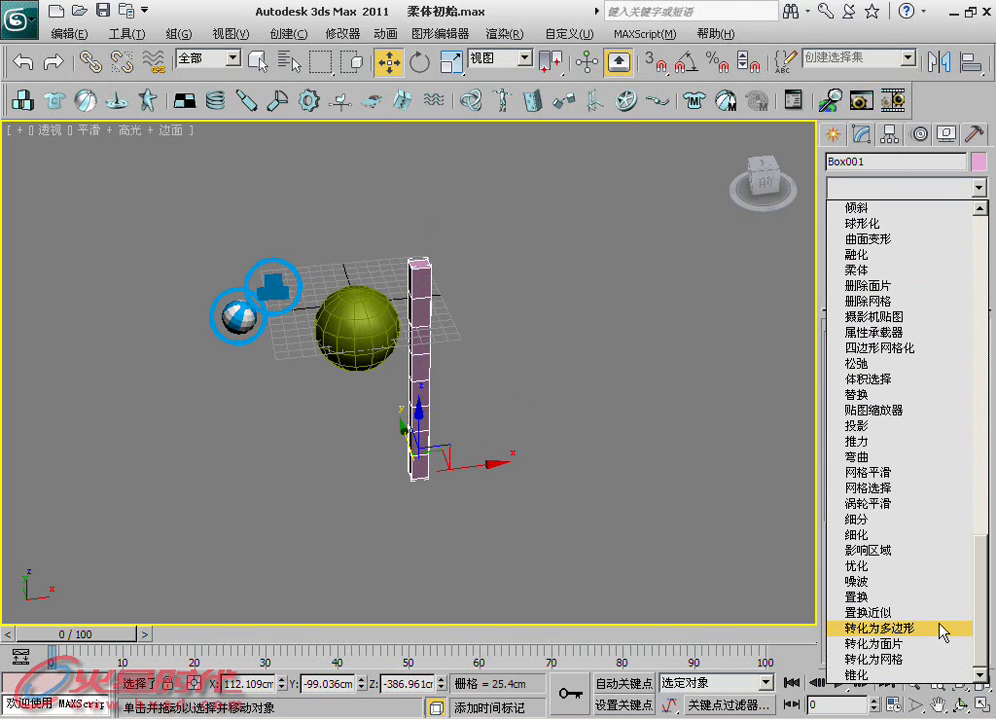
click(896, 456)
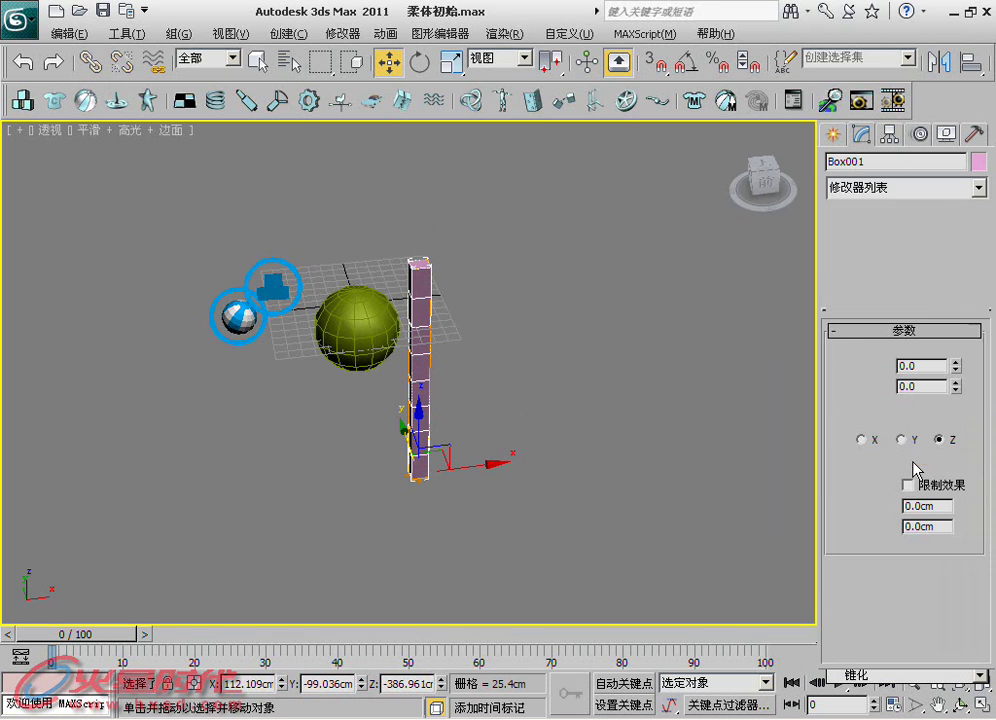
With Auto Key on at frame 60, raise the Bend angle to 206°
click(677, 636)
drag(690, 643, 480, 643)
key(w)
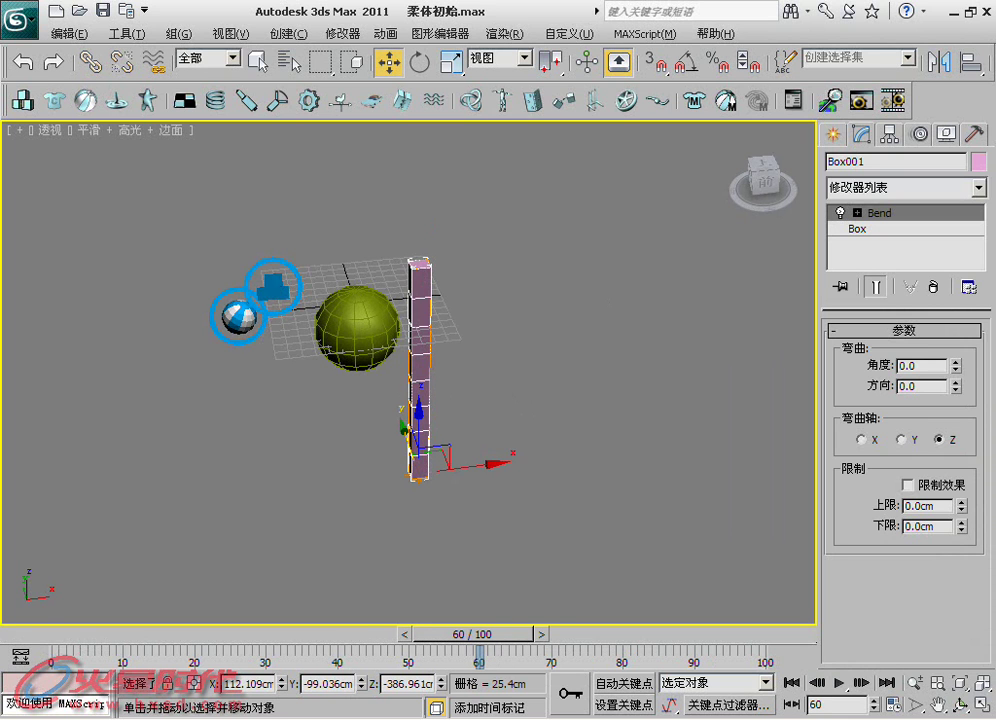
drag(960, 372, 960, 250)
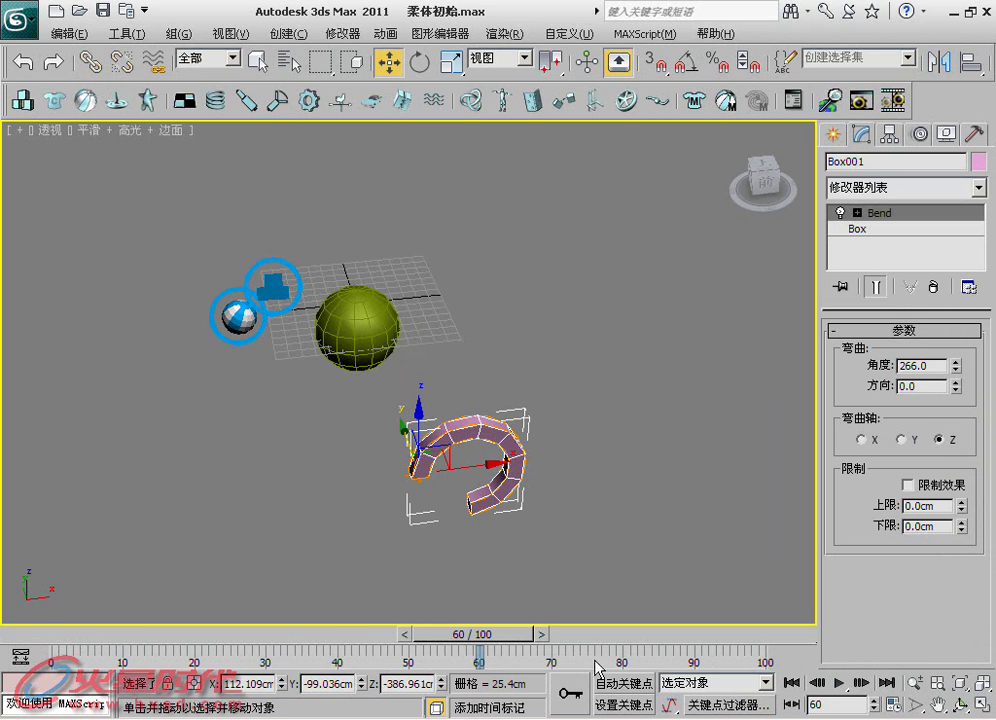
key(ctrl+z)
key(n)
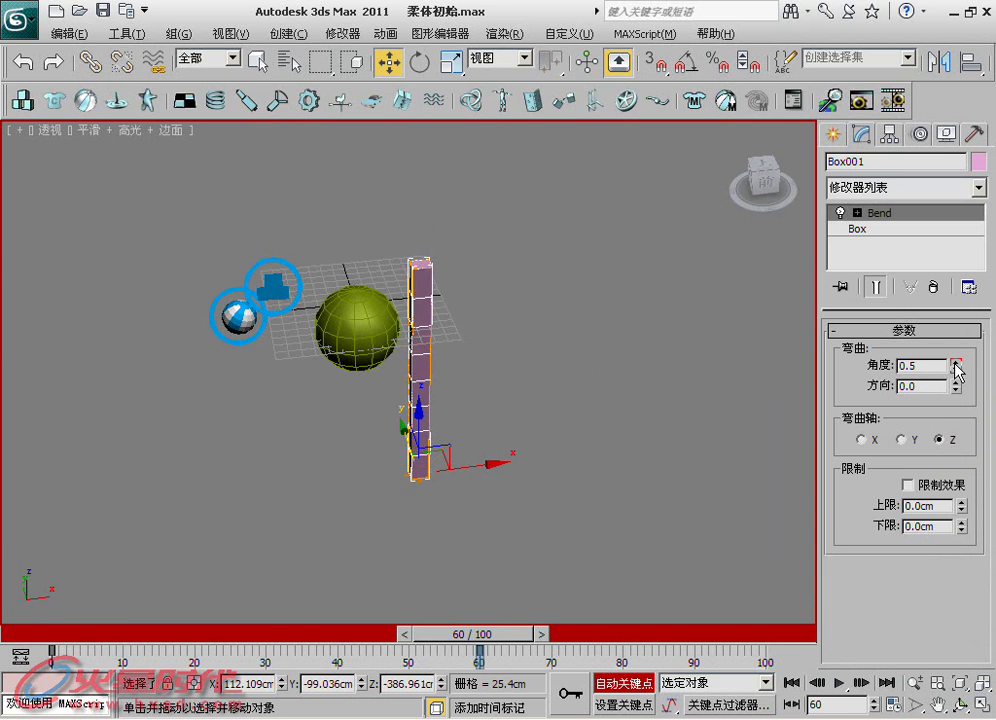
drag(955, 365, 956, 300)
Scrub the timeline to preview the bend, then turn Auto Key off and select the sphere
mouse_move(510, 650)
mouse_down()
mouse_move(545, 617)
mouse_move(2, 603)
mouse_move(836, 613)
mouse_move(2, 603)
mouse_up()
key(w)
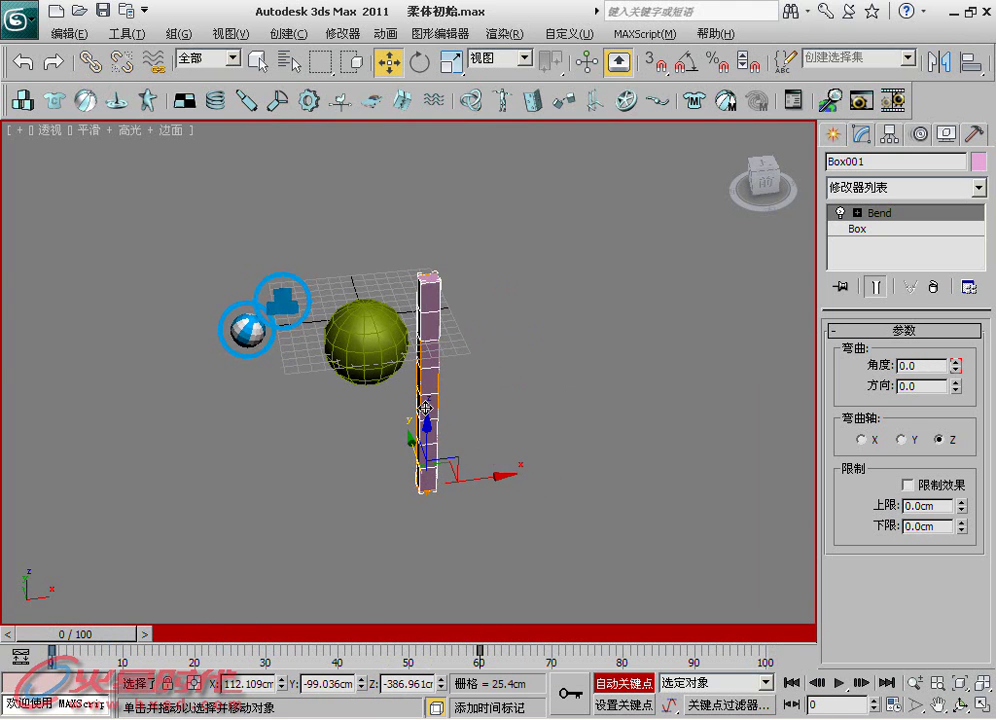
alt+middle_drag(425, 408, 467, 490)
mouse_move(89, 633)
mouse_down()
mouse_move(411, 633)
mouse_move(2, 633)
mouse_up()
mouse_move(400, 420)
alt+middle_down()
mouse_move(445, 367)
mouse_move(372, 343)
alt+middle_up()
scroll(400, 330, up, 2)
scroll(451, 338, up, 2)
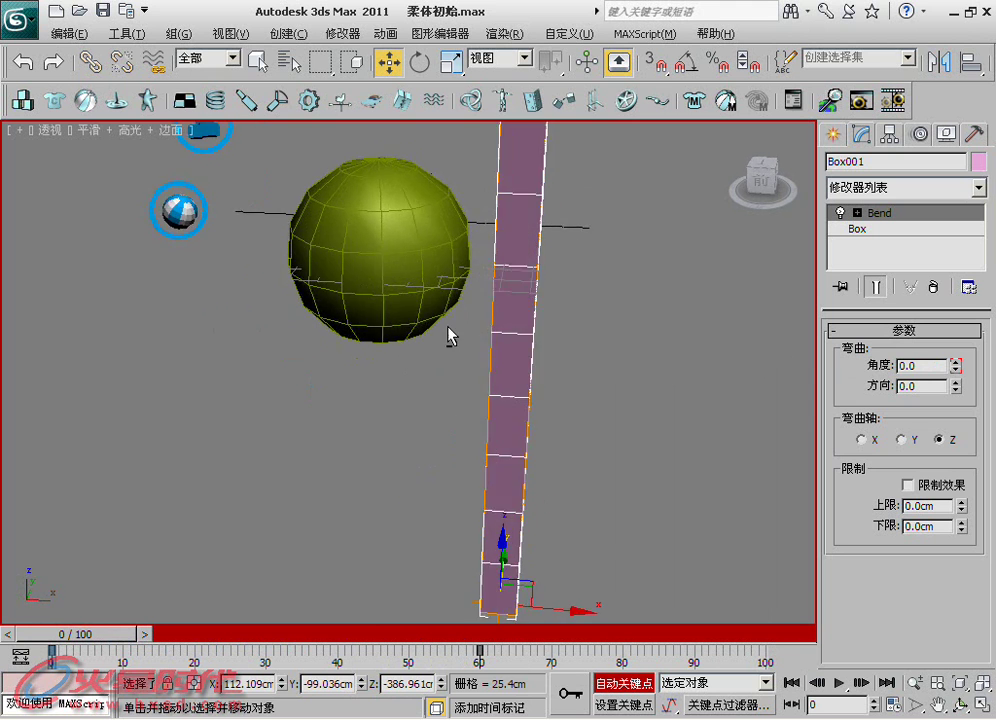
scroll(455, 393, up, 2)
scroll(500, 360, up, 2)
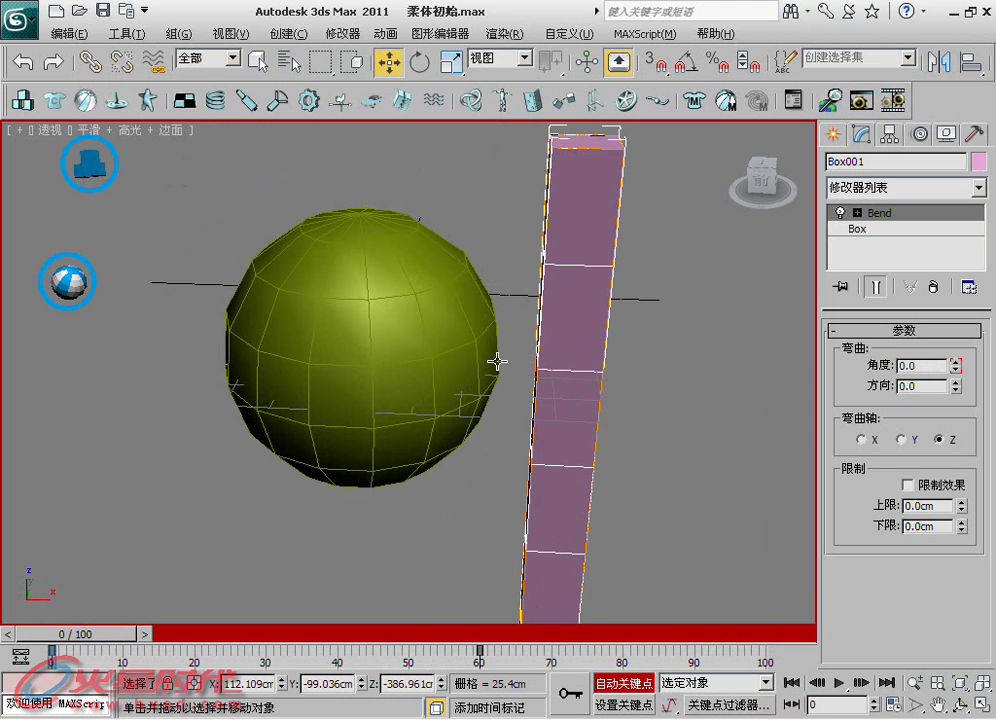
click(613, 686)
click(687, 460)
click(318, 327)
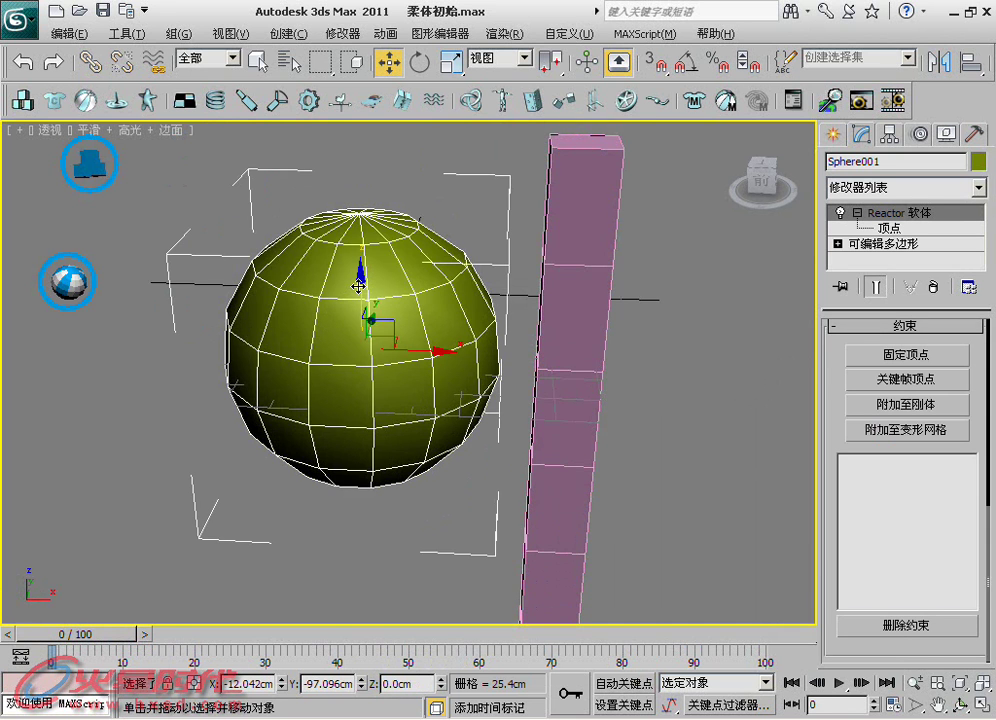
Raise the sphere above the column and select the tall box
drag(357, 286, 357, 205)
scroll(571, 436, down, 3)
click(571, 436)
mouse_move(571, 436)
middle_down()
mouse_move(521, 395)
mouse_move(511, 473)
mouse_move(484, 469)
mouse_move(558, 464)
middle_up()
drag(548, 449, 364, 514)
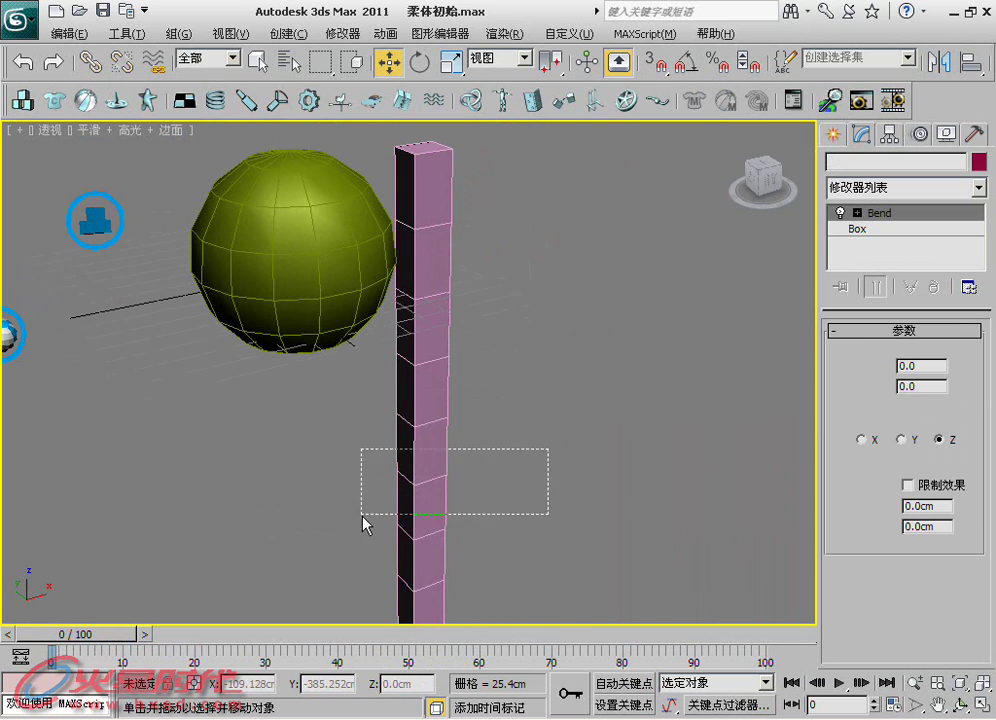
alt+middle_drag(362, 516, 450, 503)
mouse_move(413, 396)
alt+middle_down()
mouse_move(498, 378)
mouse_move(451, 511)
mouse_move(453, 396)
mouse_move(464, 408)
mouse_move(427, 322)
mouse_move(437, 313)
alt+middle_up()
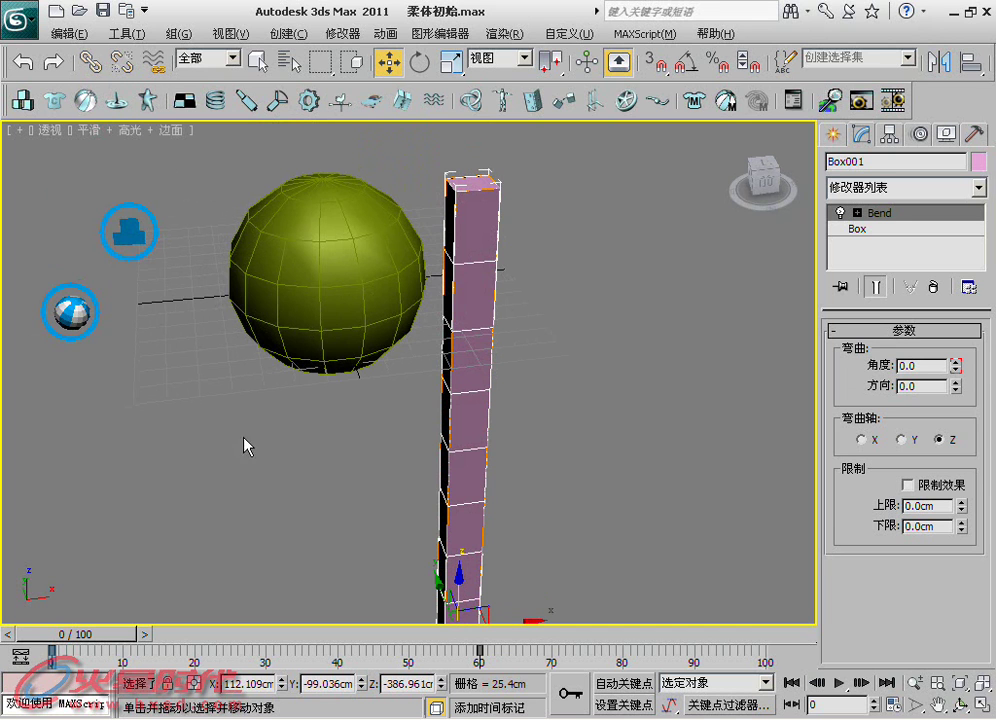
Give the sphere an Attach To DeformMesh constraint with Box001 as the deforming mesh
click(356, 282)
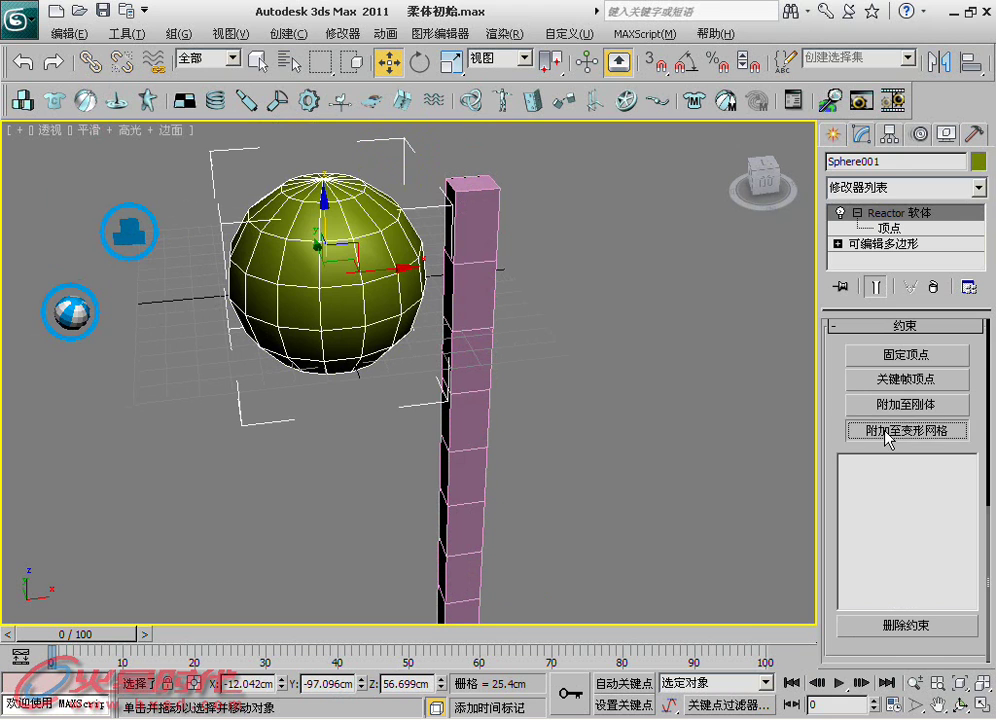
click(879, 429)
click(884, 466)
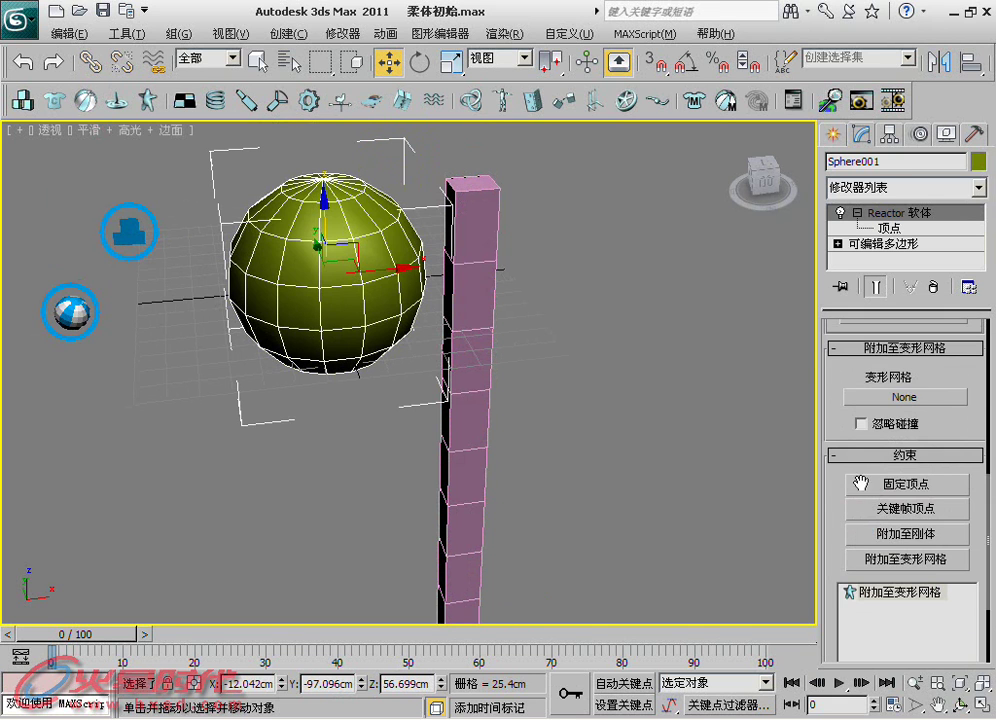
click(897, 398)
click(471, 351)
click(475, 355)
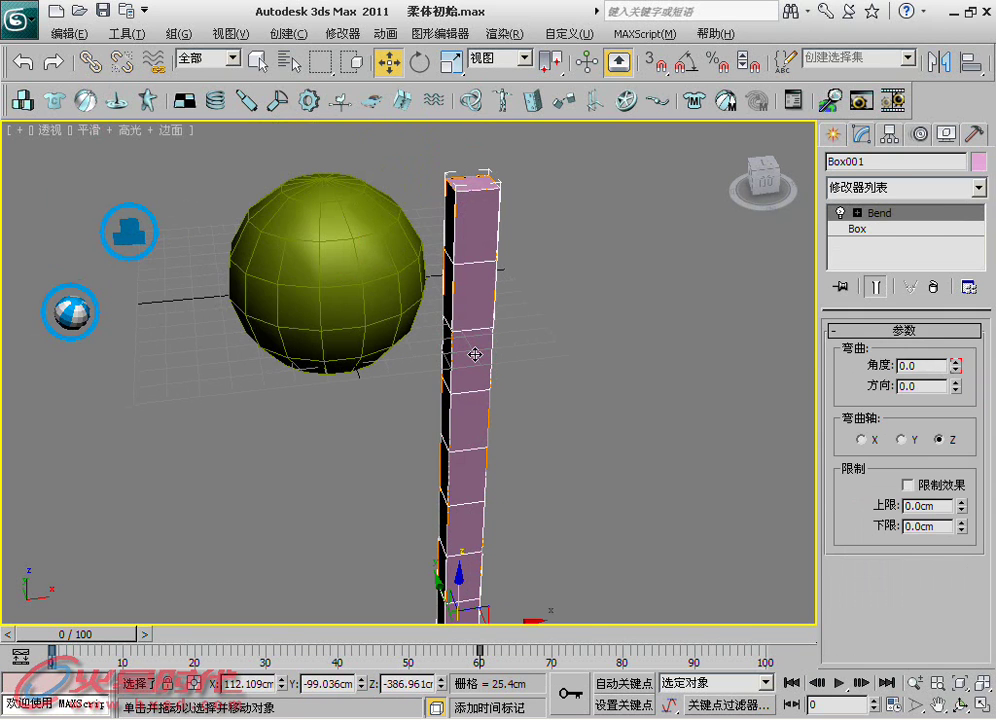
right_click(475, 355)
click(614, 396)
click(476, 440)
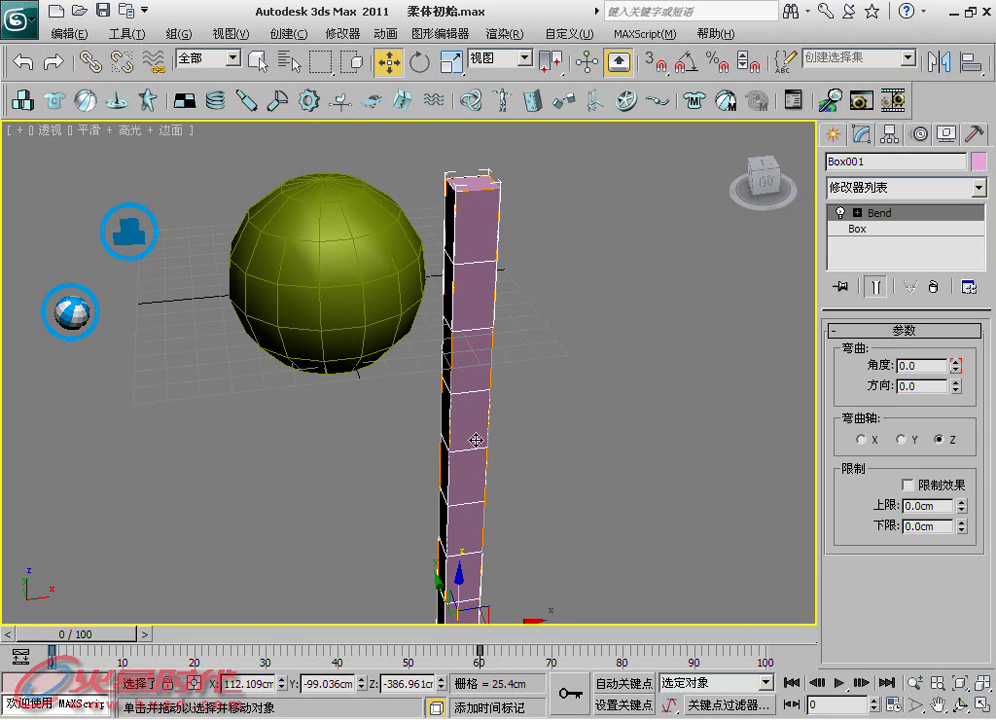
Create a Deforming Mesh Collection holding Box001, move its helper aside, and re-pick Box001 in the sphere's constraint
click(148, 102)
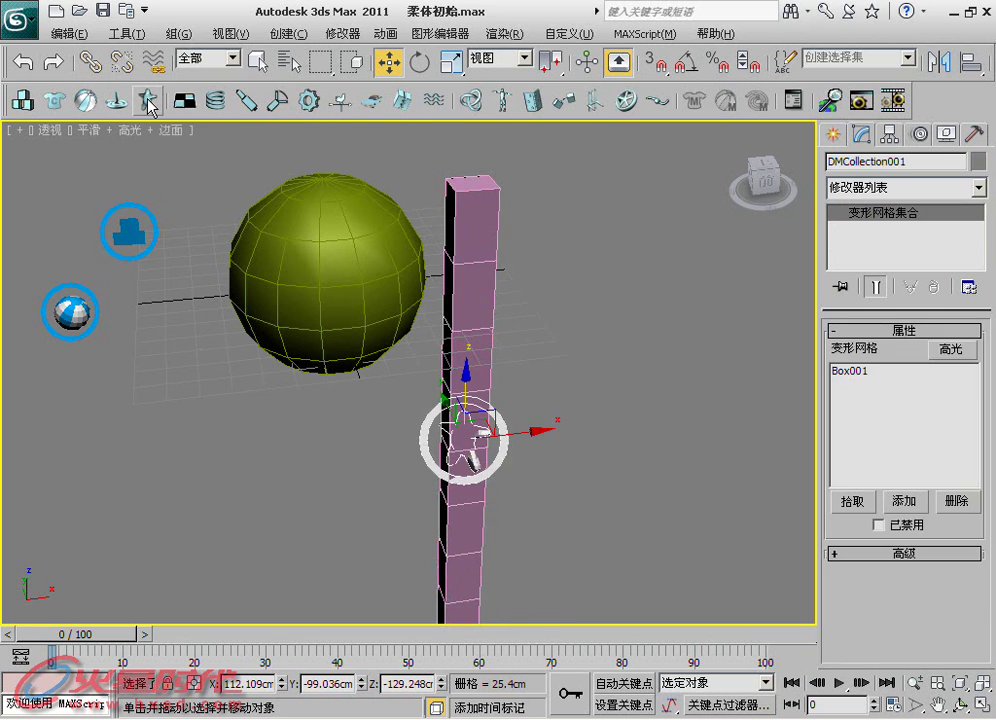
drag(515, 434, 682, 414)
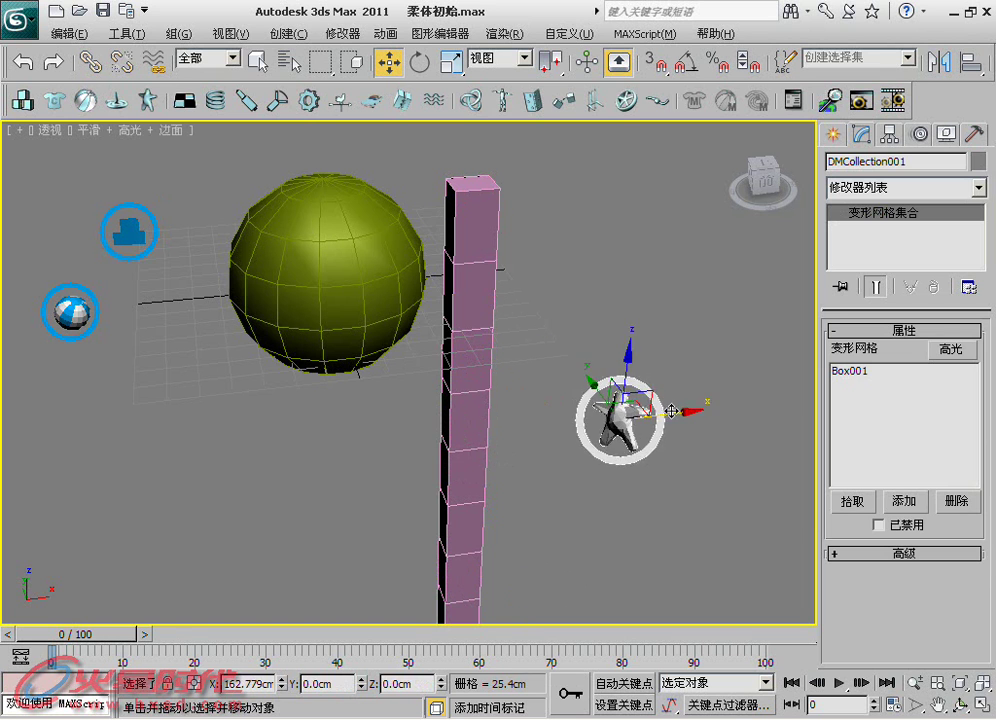
click(678, 551)
click(352, 270)
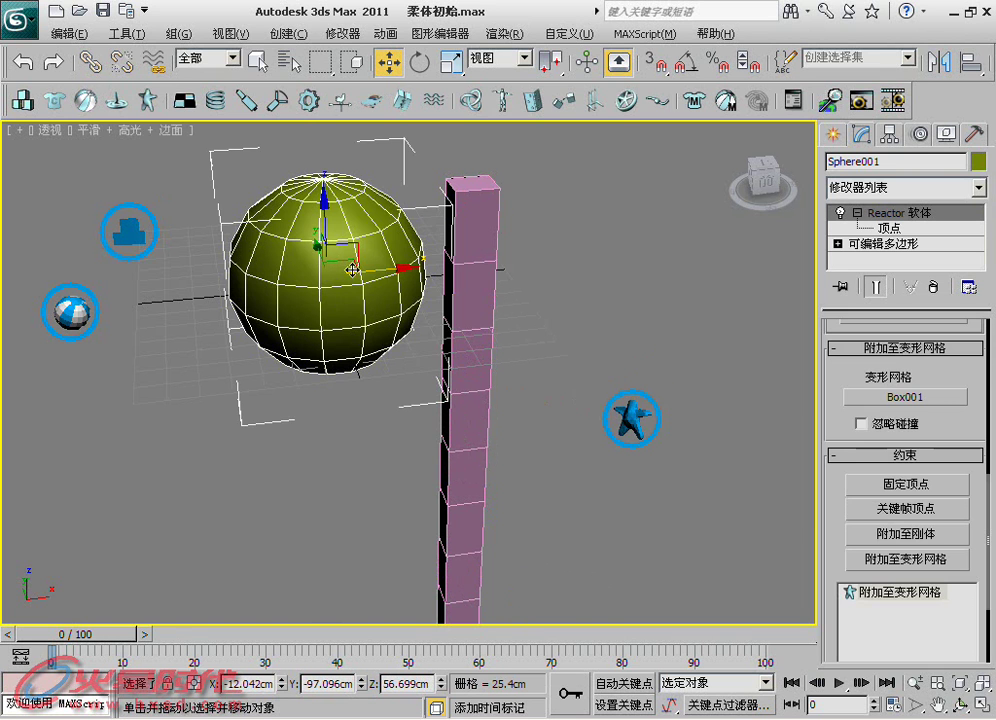
click(892, 597)
click(905, 399)
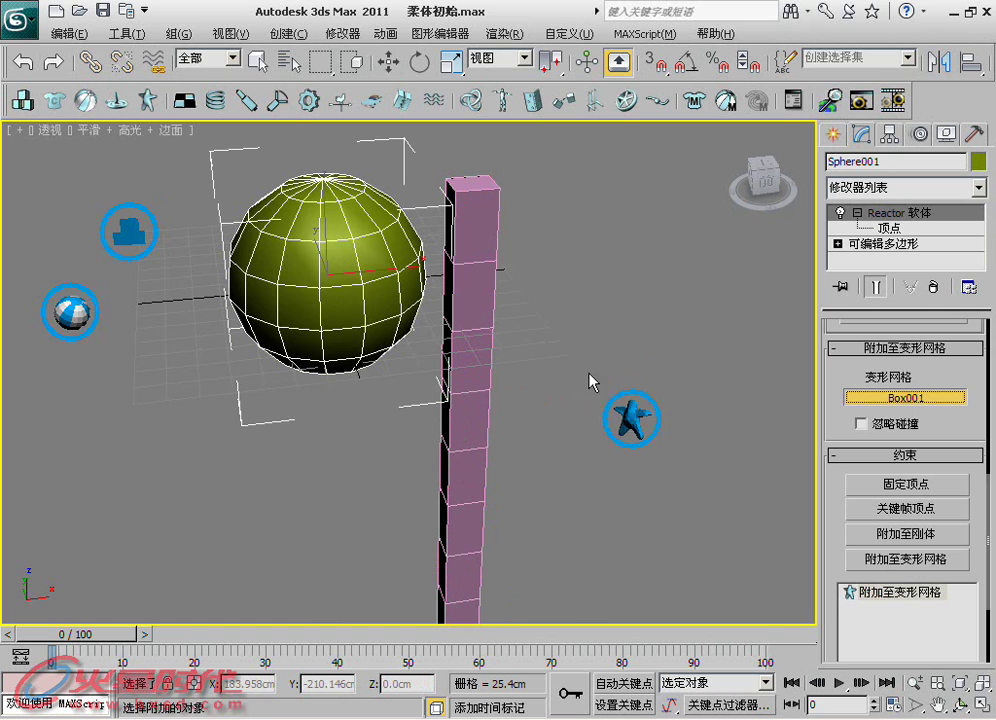
click(471, 375)
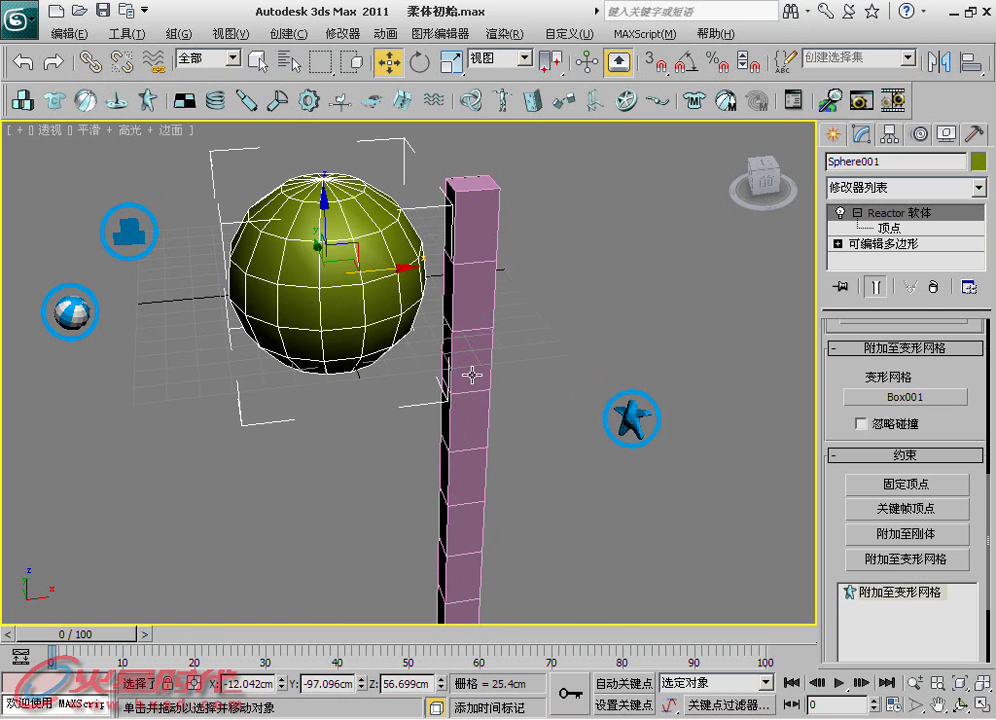
click(640, 498)
click(129, 229)
scroll(430, 255, down, 3)
scroll(430, 255, down, 3)
click(860, 100)
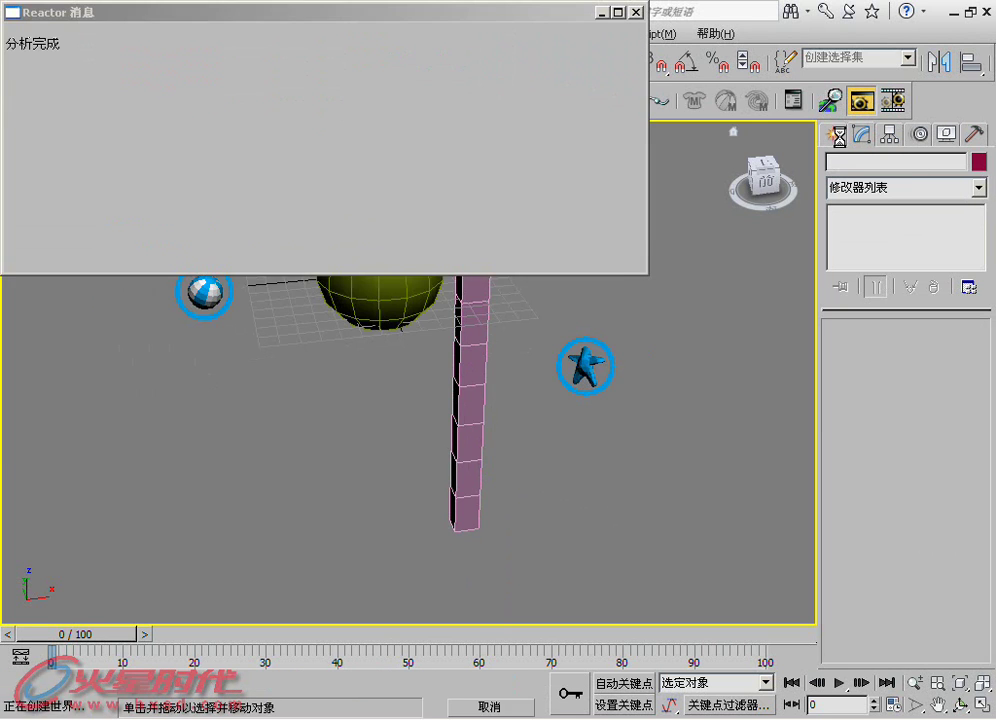
drag(351, 13, 454, 106)
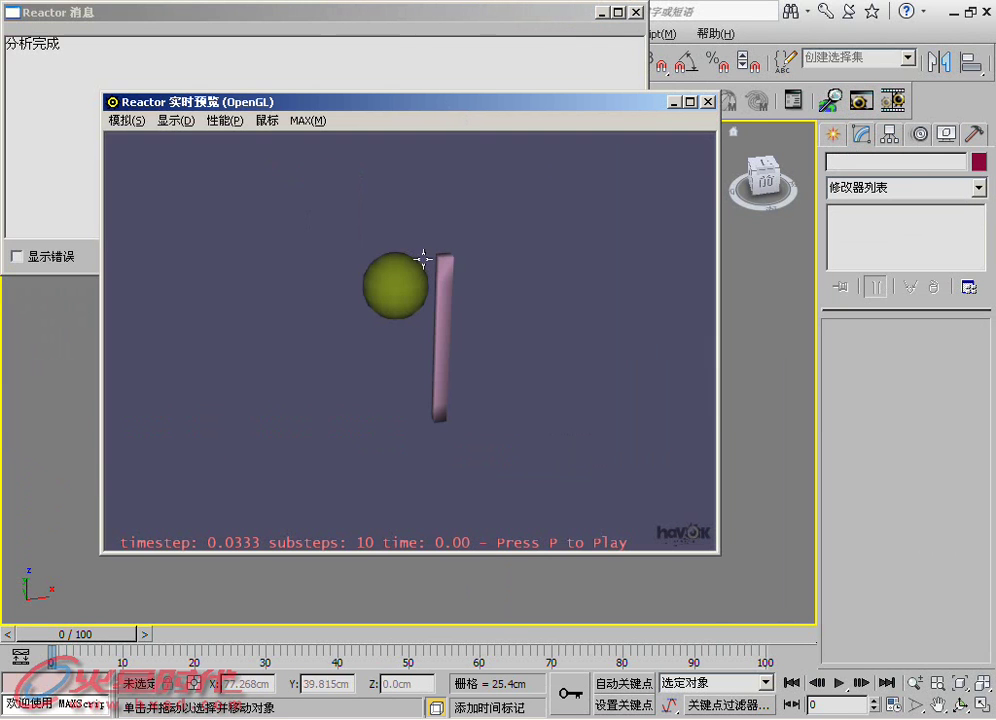
click(140, 120)
click(155, 139)
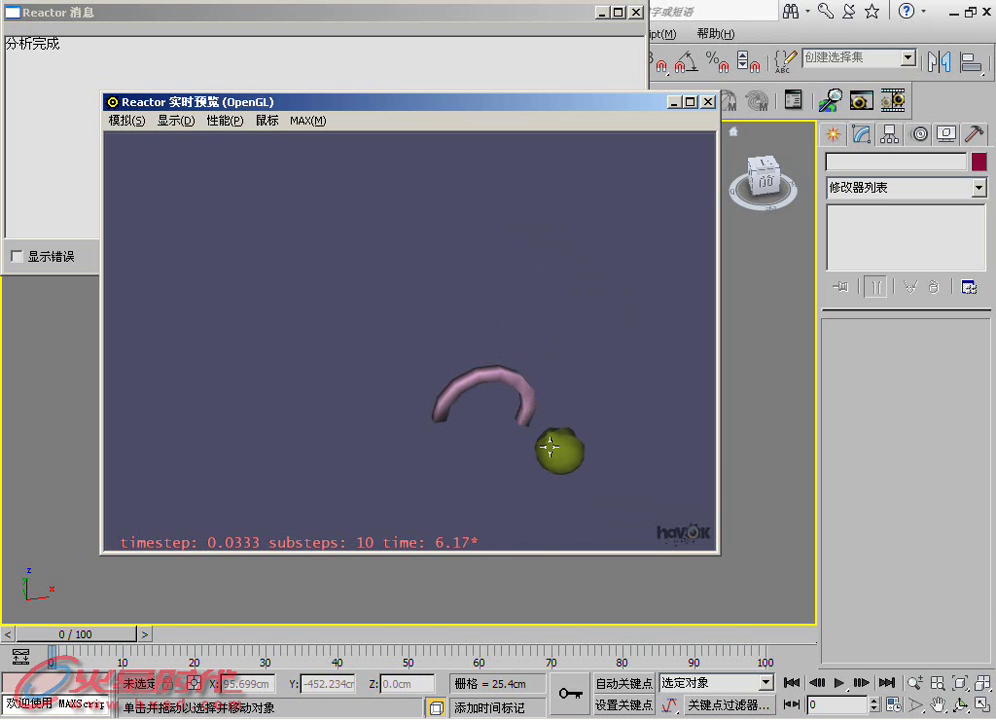
click(707, 101)
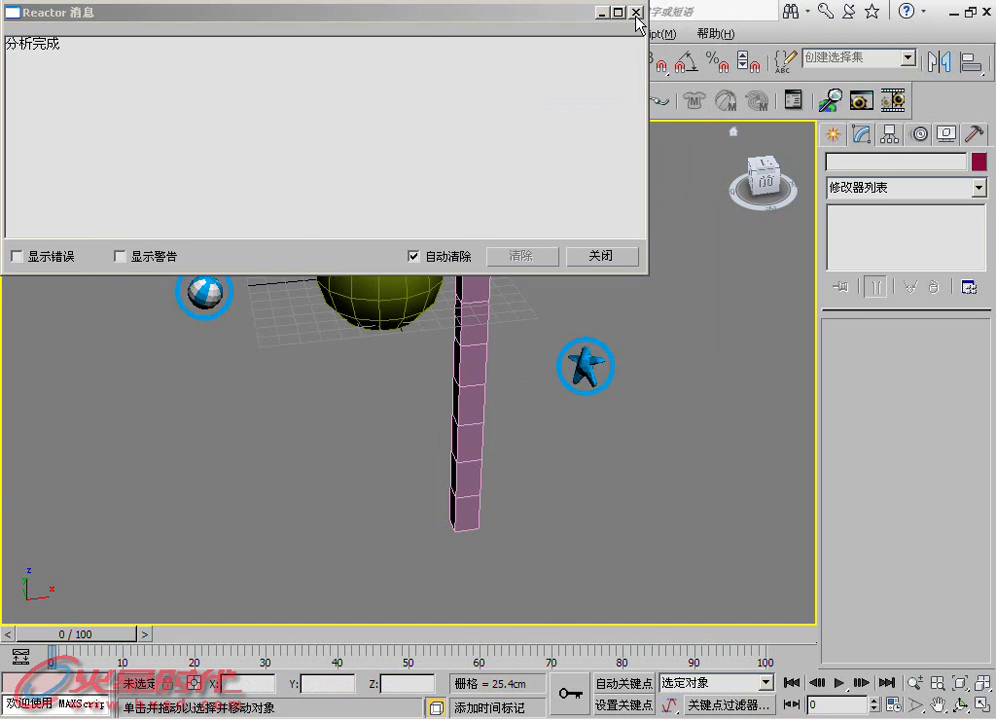
click(636, 13)
click(380, 277)
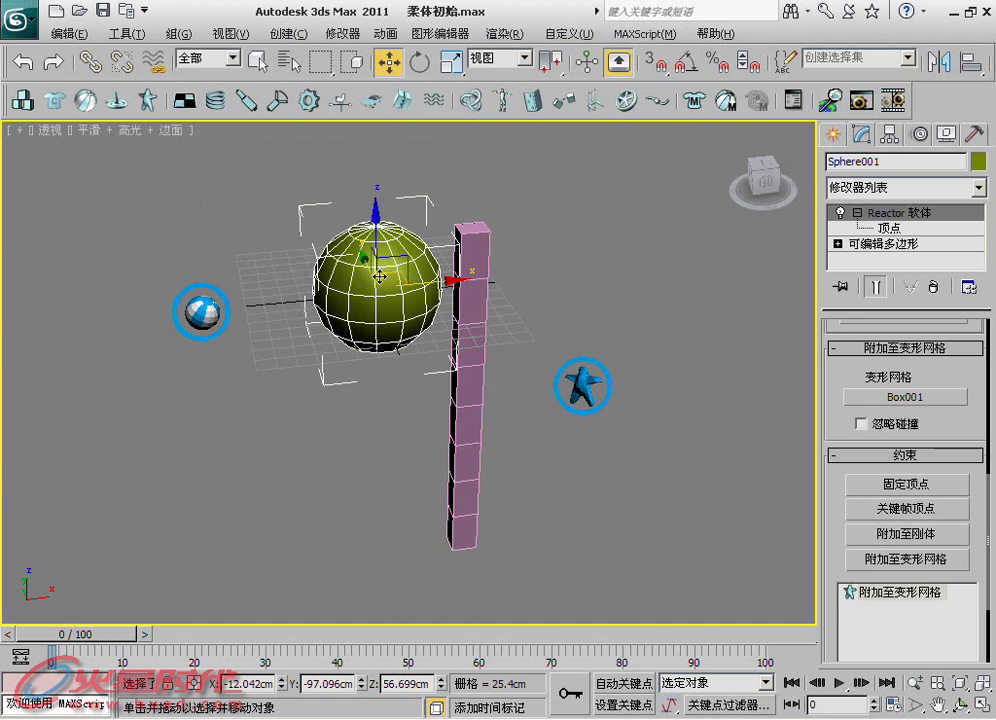
Delete the sphere's existing deforming-mesh constraints
click(901, 562)
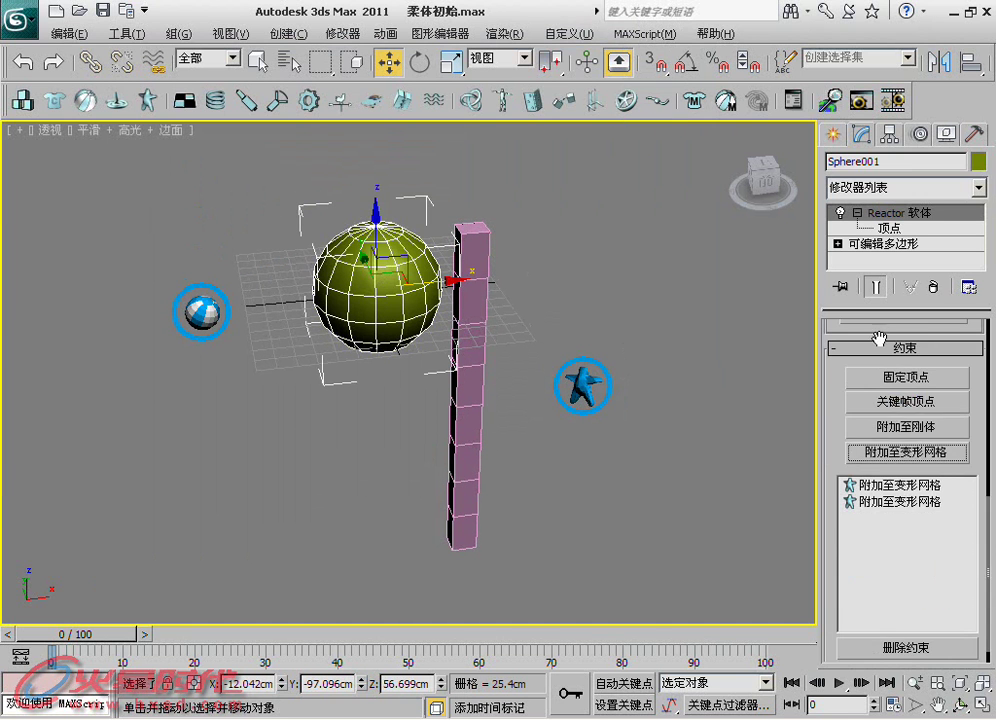
click(907, 626)
click(901, 467)
click(950, 628)
Select the sphere vertices beside the column and attach them to Box001 with a new Attach To DeformMesh constraint
click(888, 227)
middle_drag(333, 249, 320, 262)
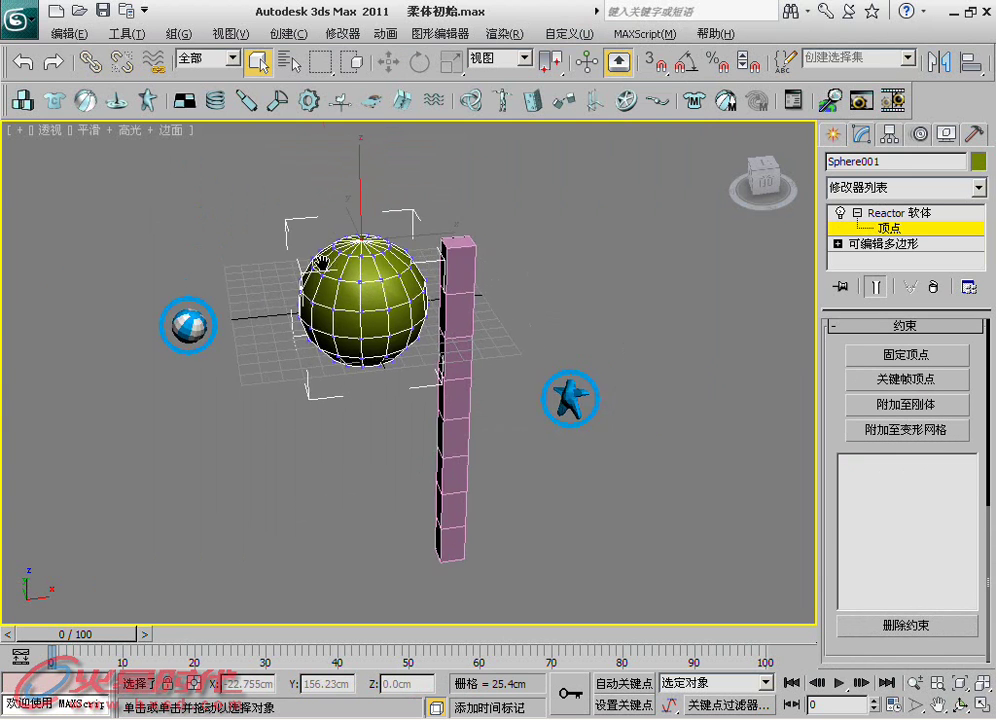
scroll(320, 262, up, 3)
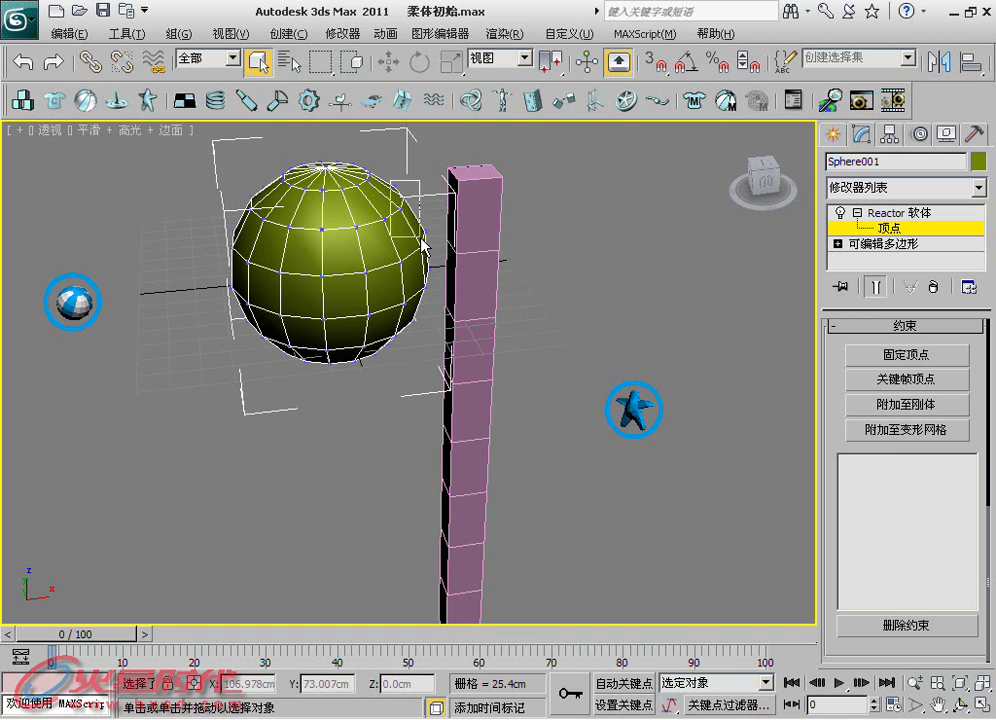
click(903, 430)
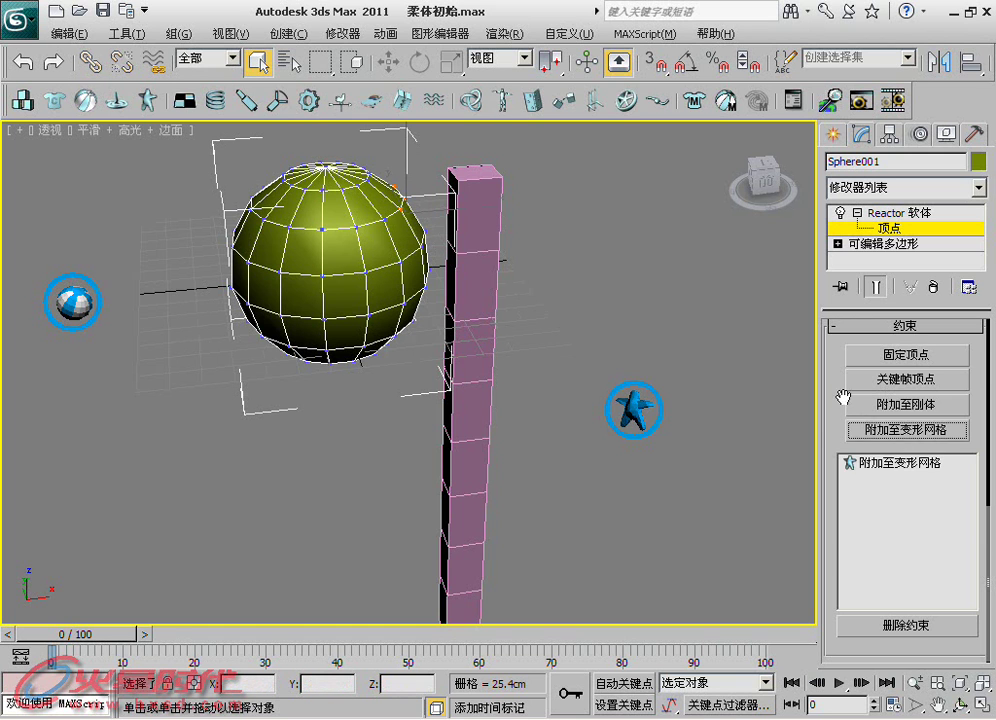
drag(843, 397, 869, 533)
drag(891, 578, 896, 440)
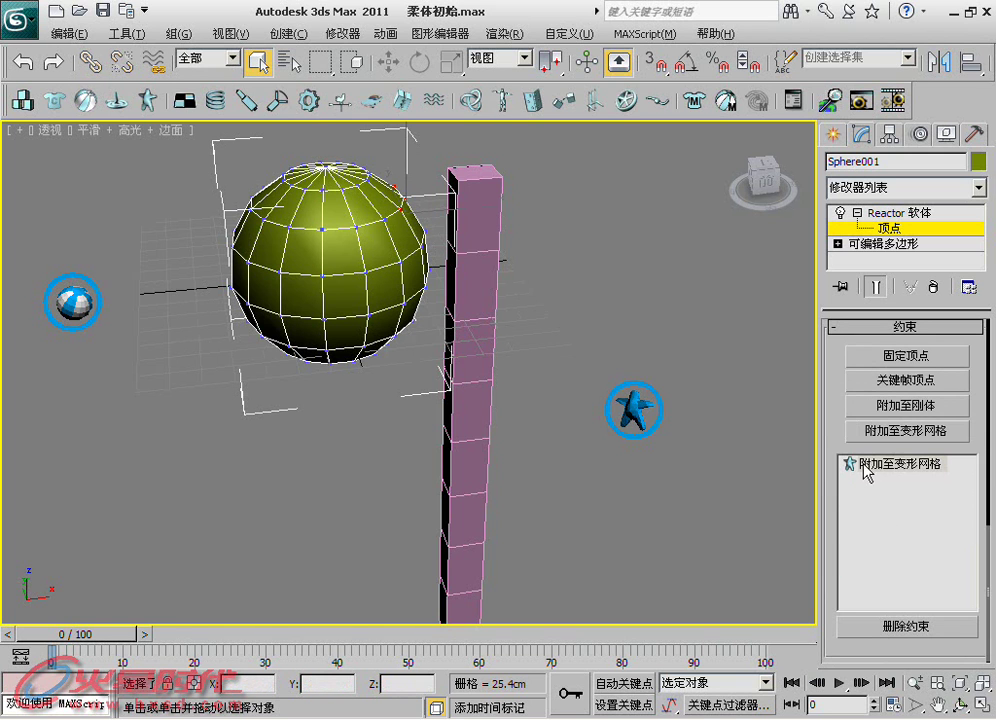
click(877, 466)
drag(839, 398, 866, 470)
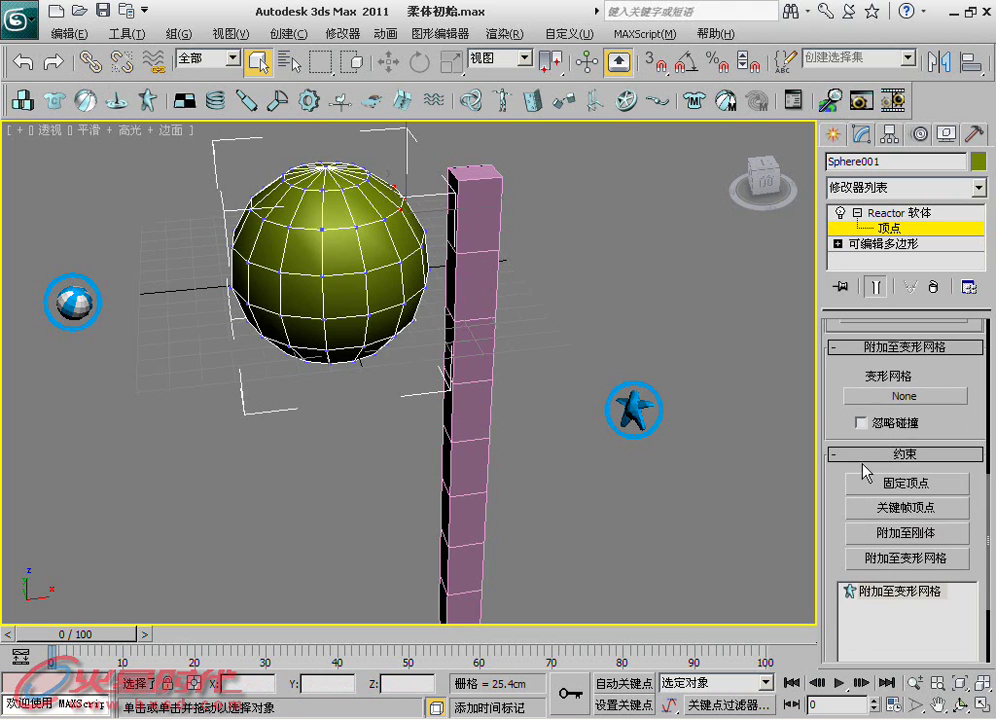
click(879, 400)
scroll(508, 368, down, 3)
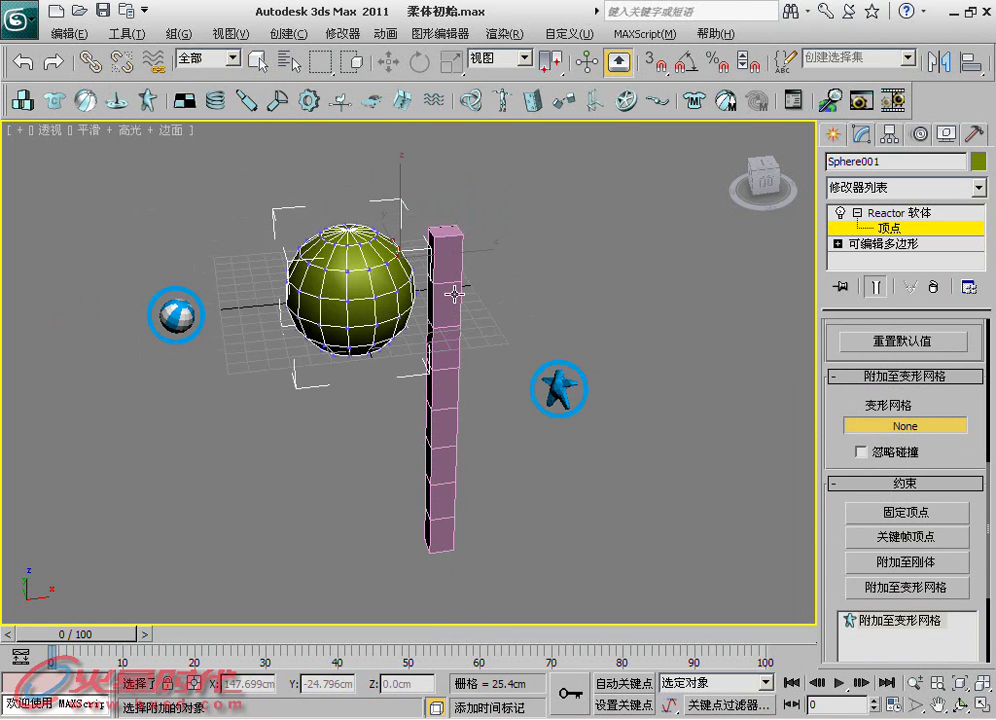
click(455, 293)
Run Simulation > Play in the Reactor preview to watch the sphere ride the arching column, then close the preview
click(861, 100)
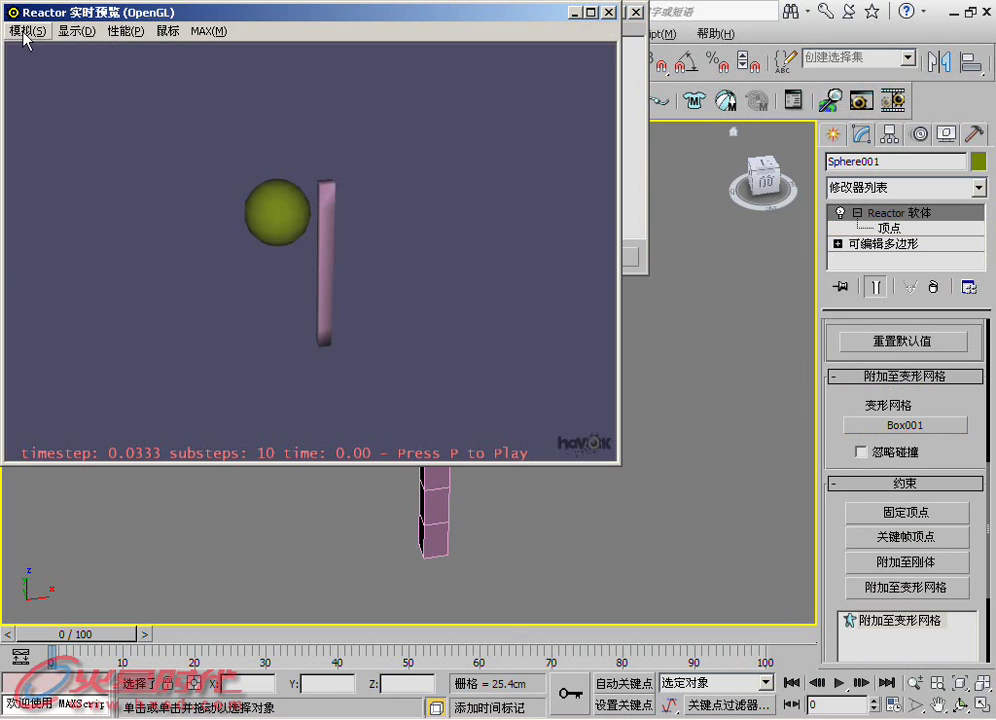
click(24, 38)
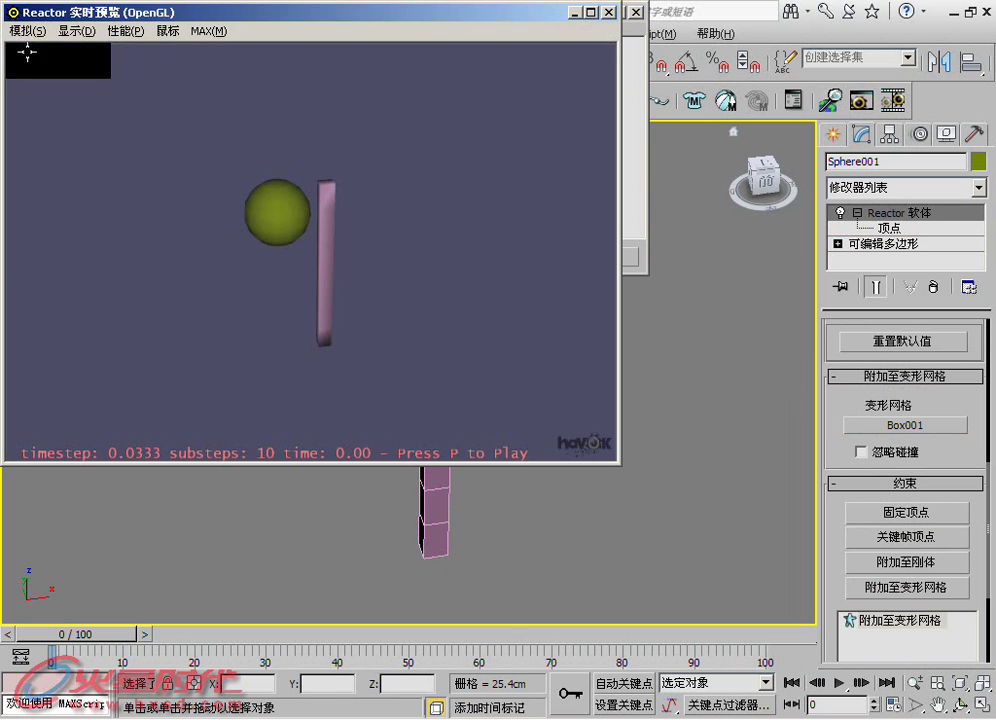
click(22, 48)
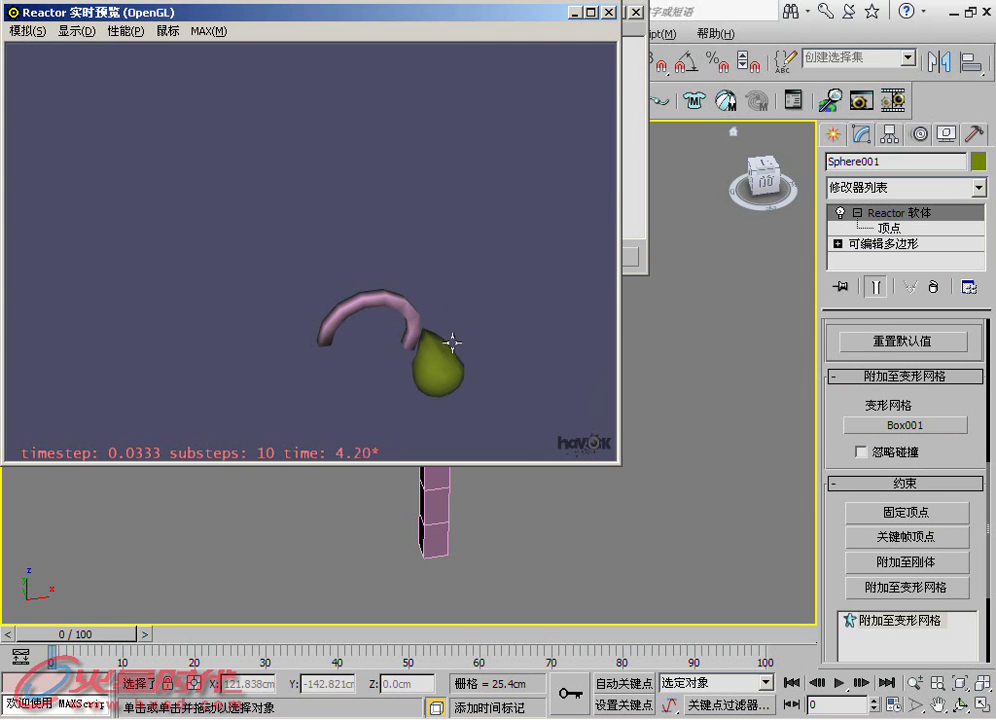
click(607, 12)
click(636, 12)
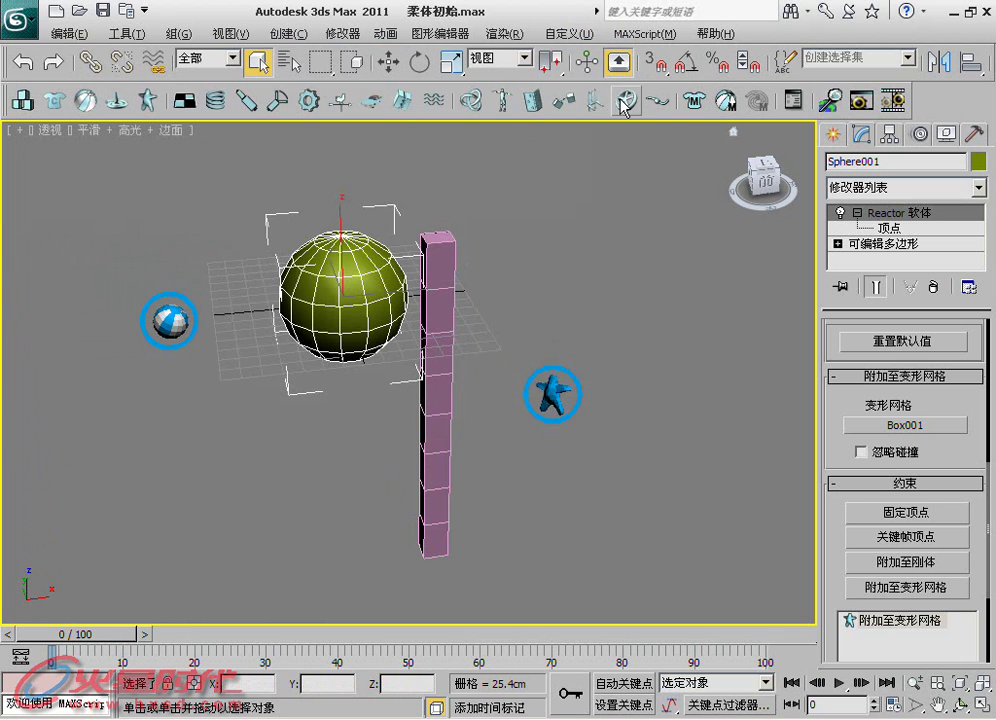
click(593, 235)
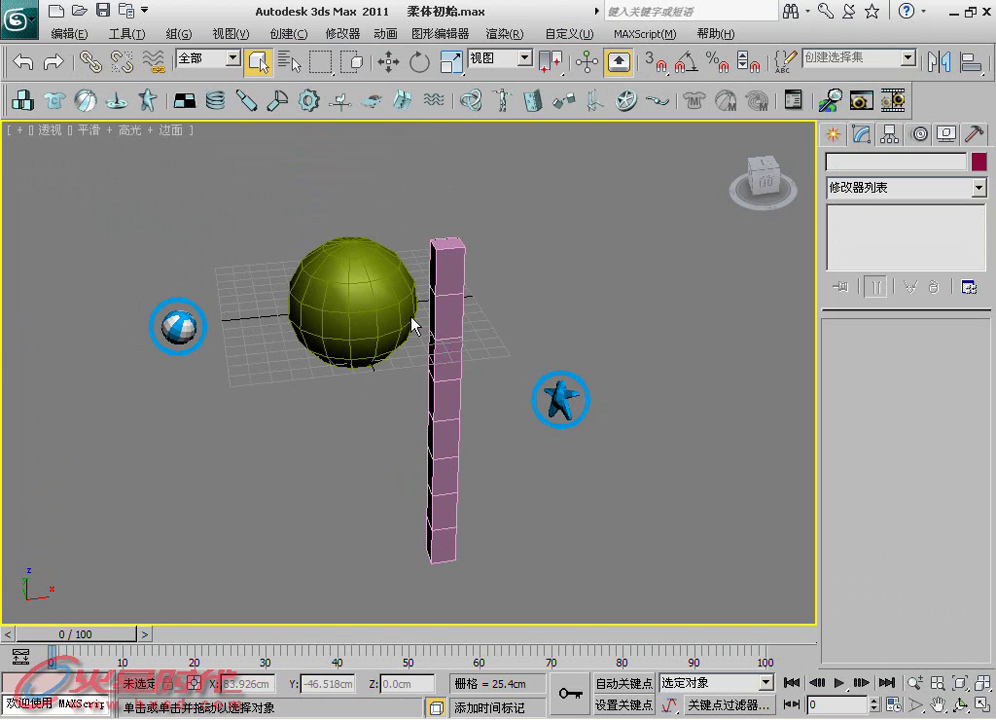
middle_drag(379, 294, 409, 292)
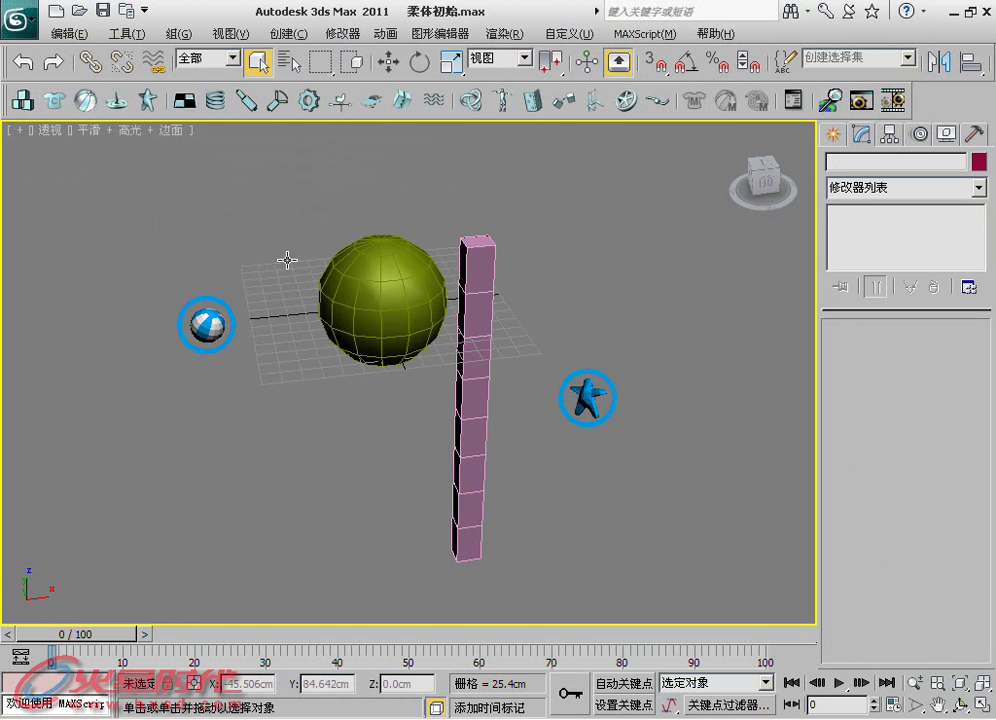
middle_drag(371, 301, 377, 303)
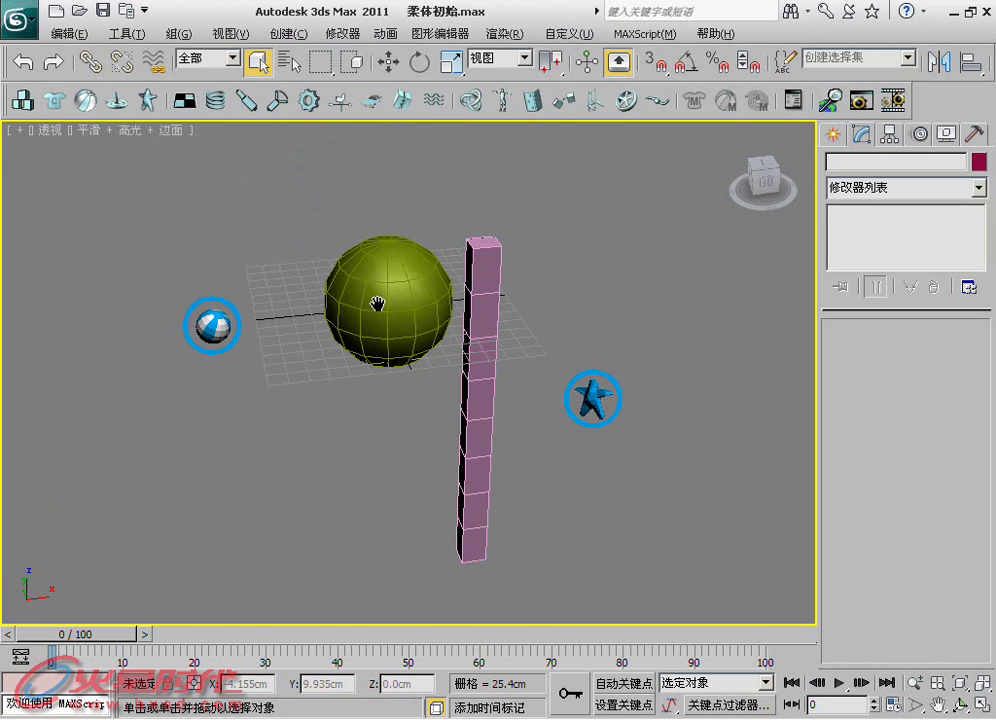